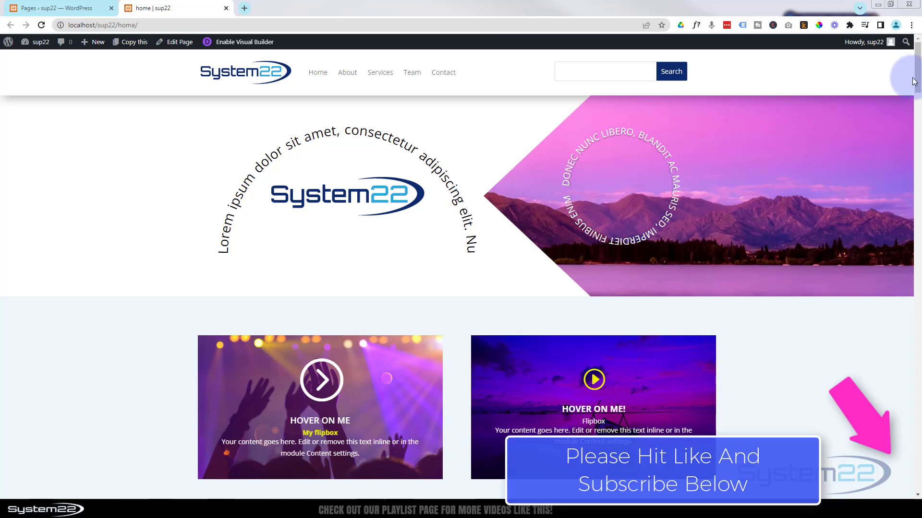
left_click_drag(918, 84, 914, 65)
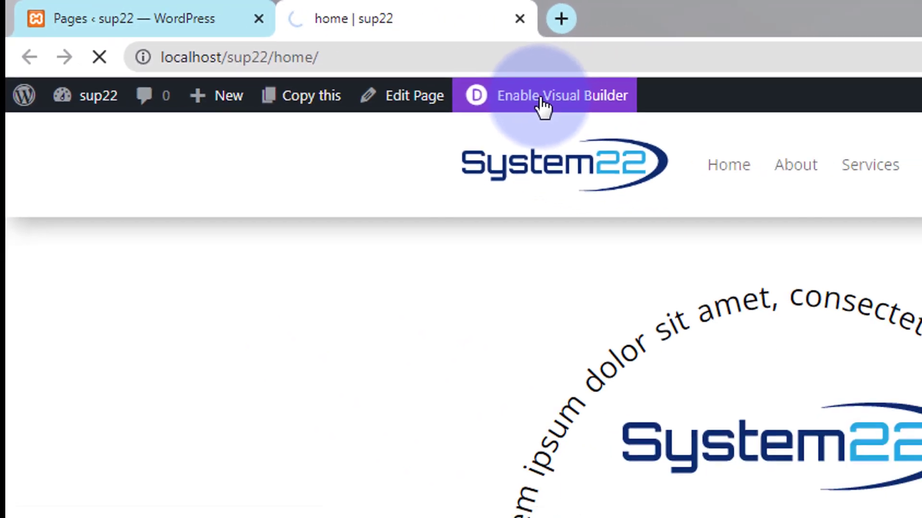
left_click(687, 129)
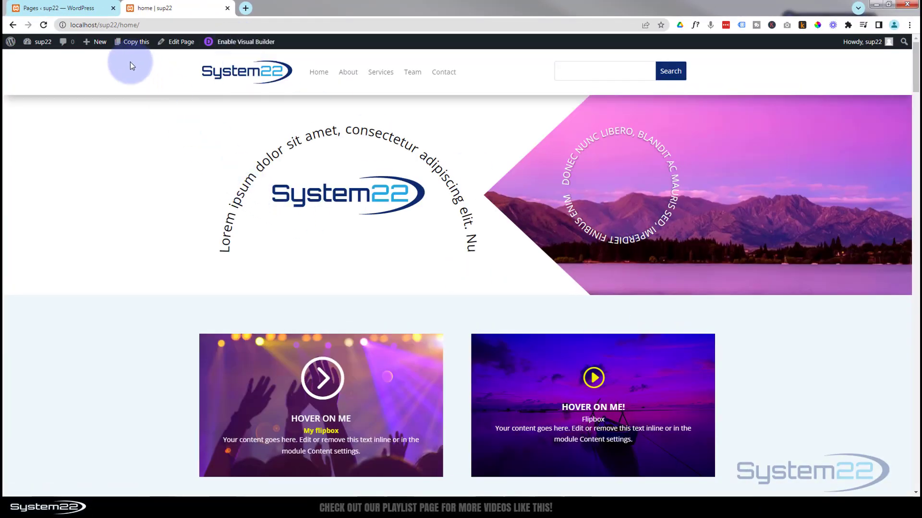
Create a new page titled "timeline" and start building it from scratch with Divi Builder
mouse_move(99, 42)
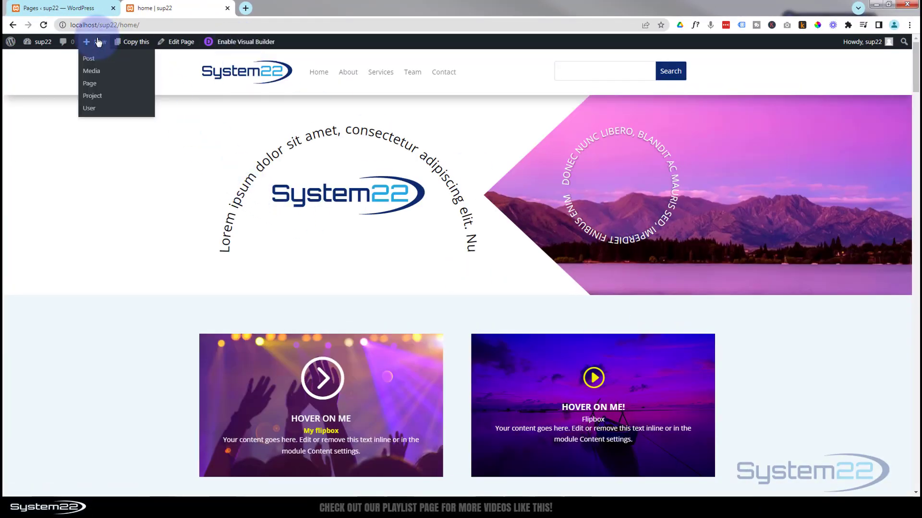
left_click(91, 85)
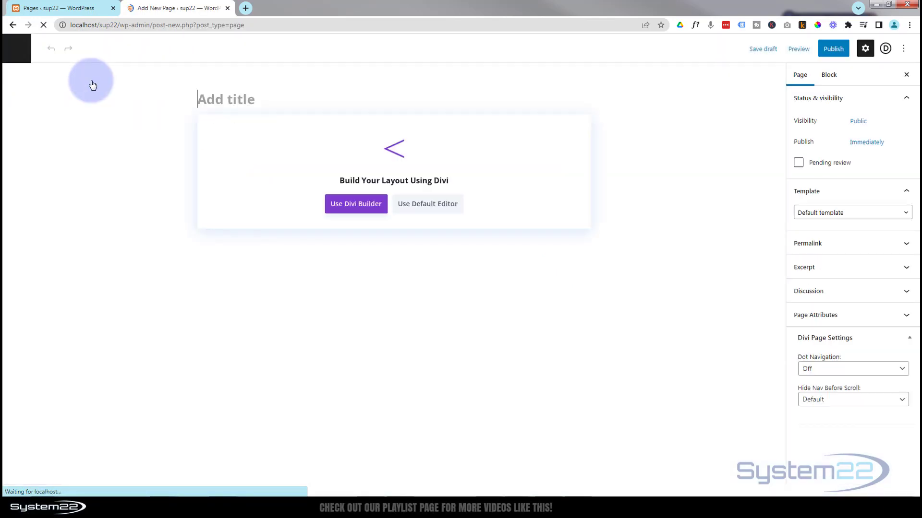
type("timeli")
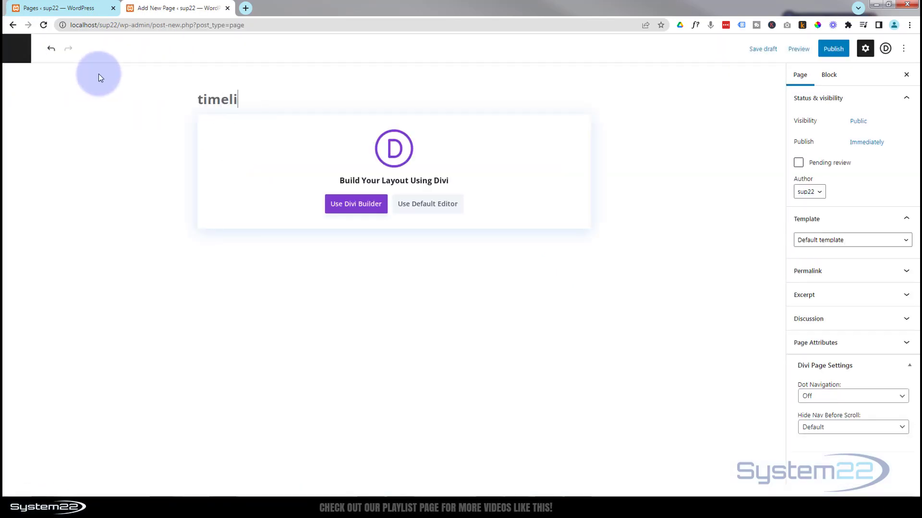
type("ne")
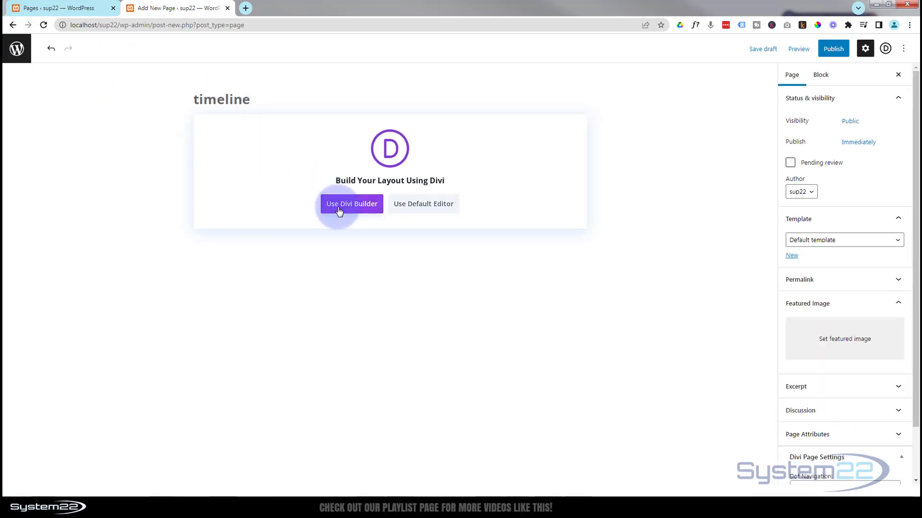
left_click(339, 207)
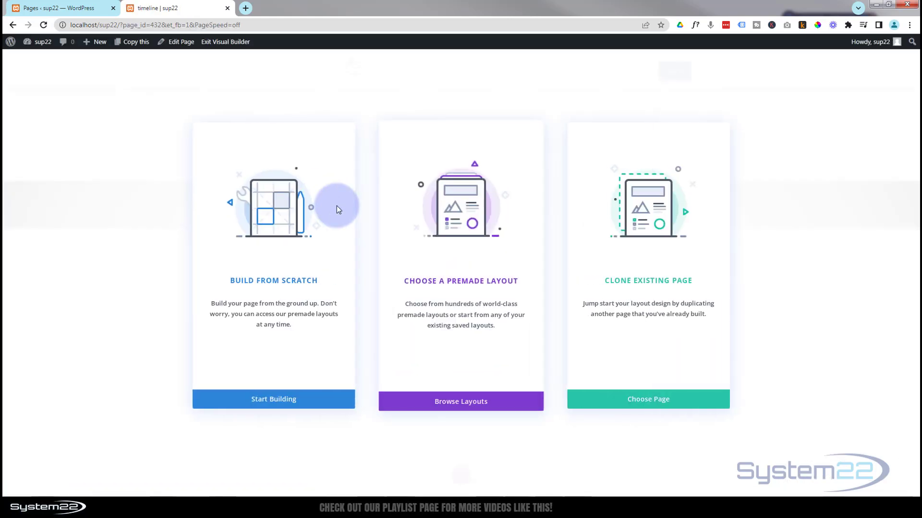
left_click(288, 400)
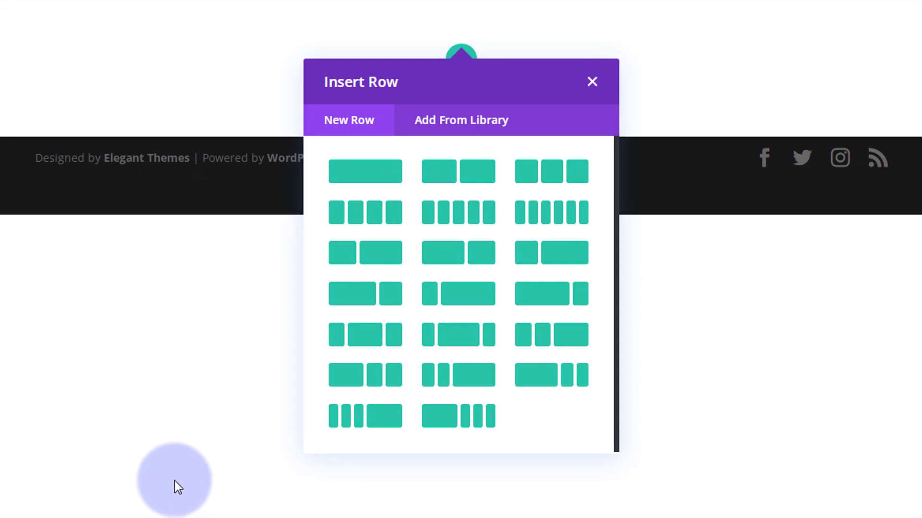
Insert a single-column row and add a Supreme Content Timeline module to it
left_click(370, 182)
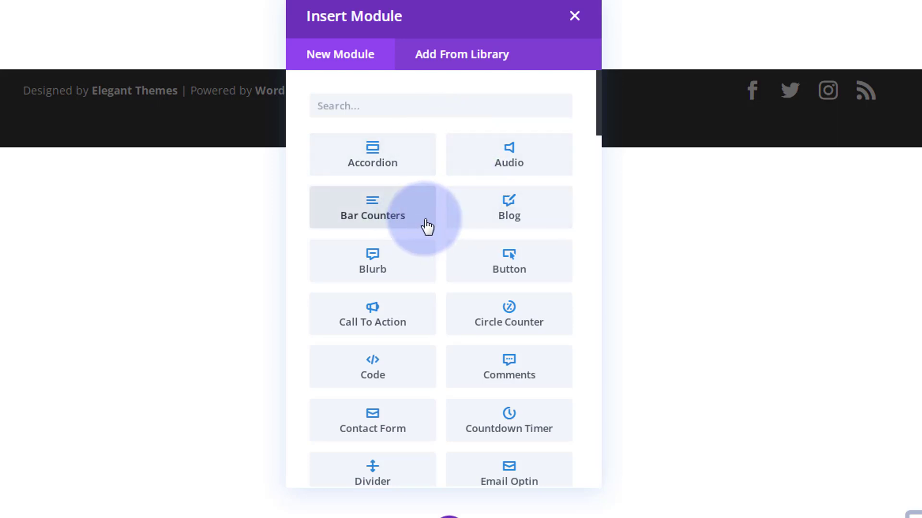
scroll(430, 226, "down", 3)
scroll(433, 228, "down", 2)
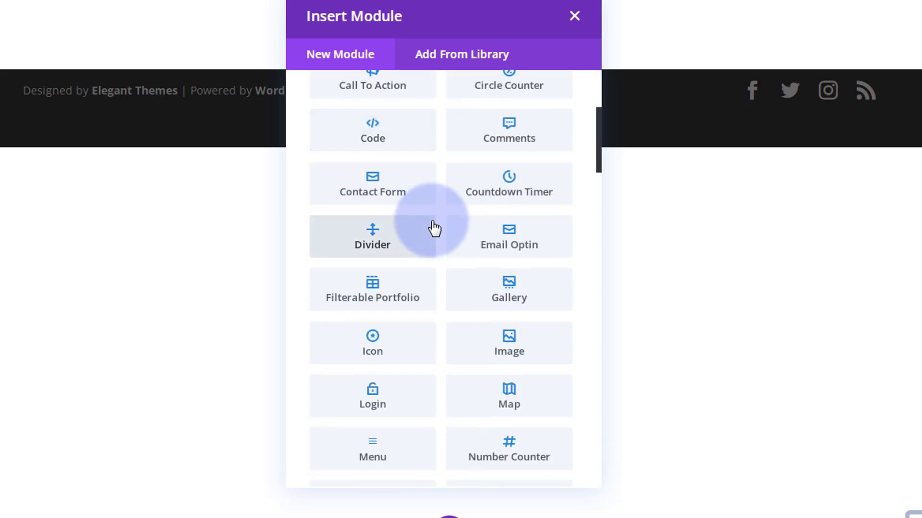
scroll(440, 226, "down", 7)
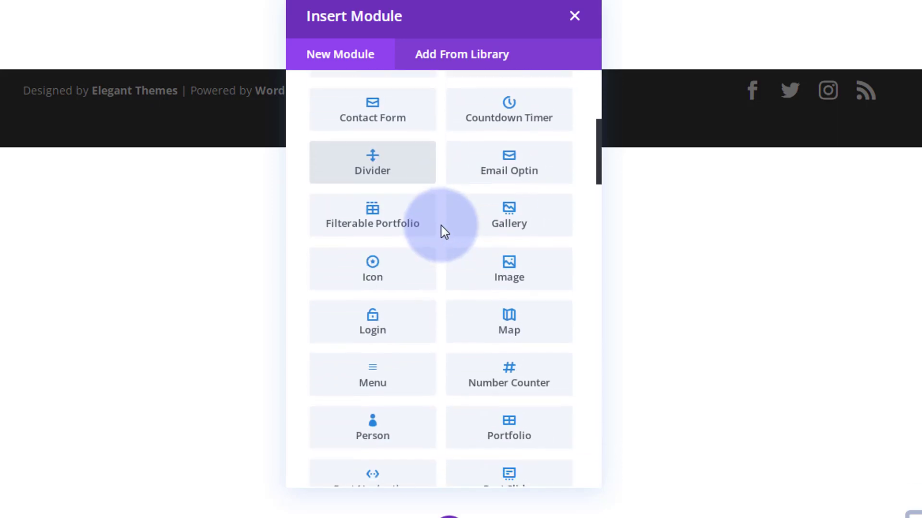
scroll(441, 225, "down", 2)
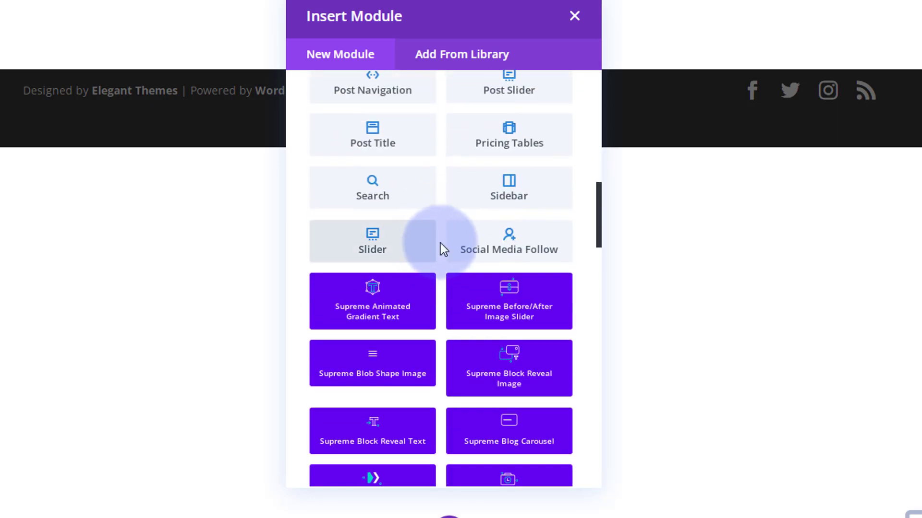
scroll(441, 248, "down", 4)
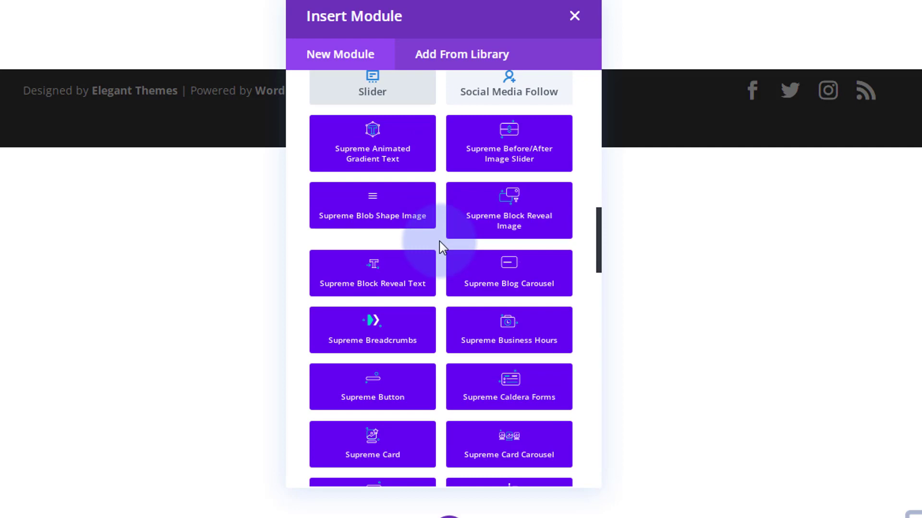
scroll(440, 242, "down", 2)
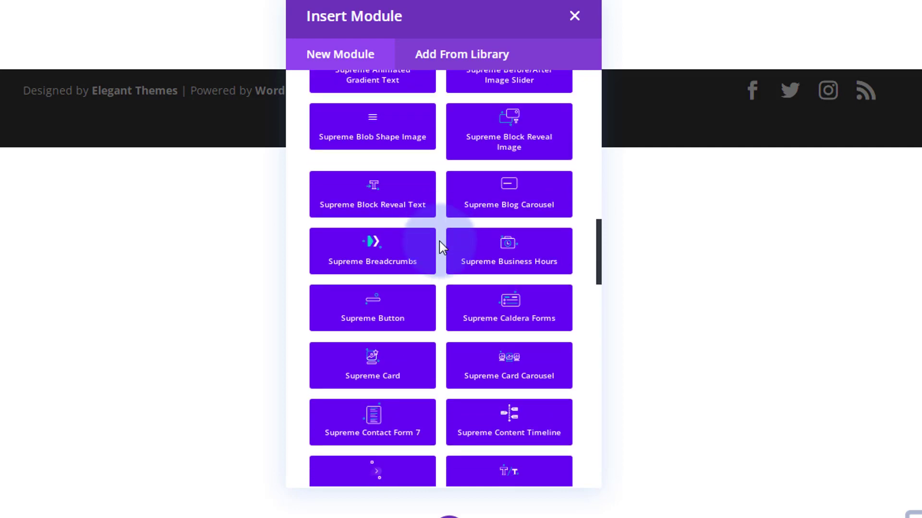
scroll(439, 242, "down", 2)
scroll(439, 242, "down", 2)
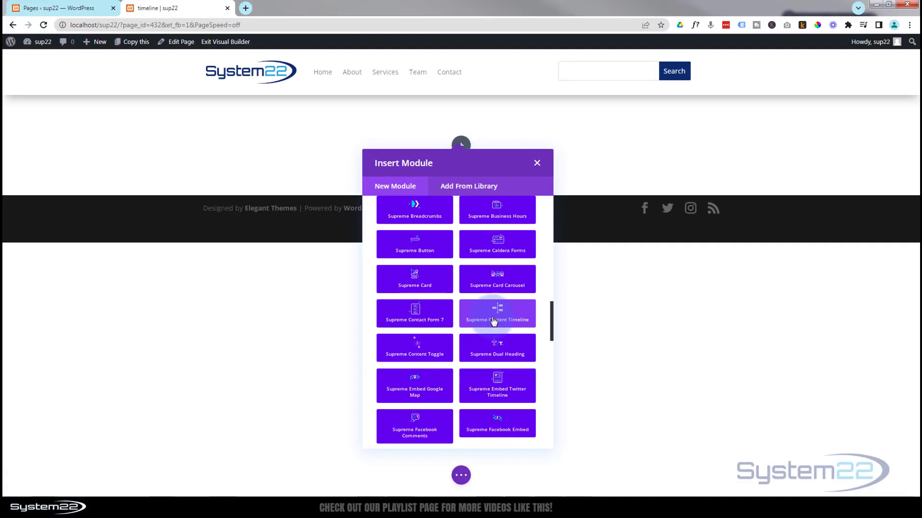
left_click(493, 321)
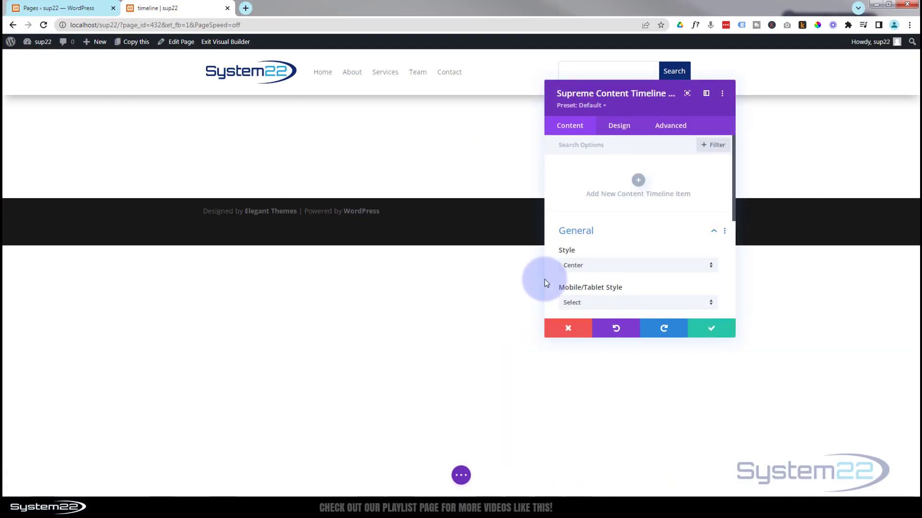
Add a content timeline item and set its image to 9-2.jpg, the portrait of a man with glasses, from the media library
left_click(640, 184)
left_click_drag(633, 109, 223, 100)
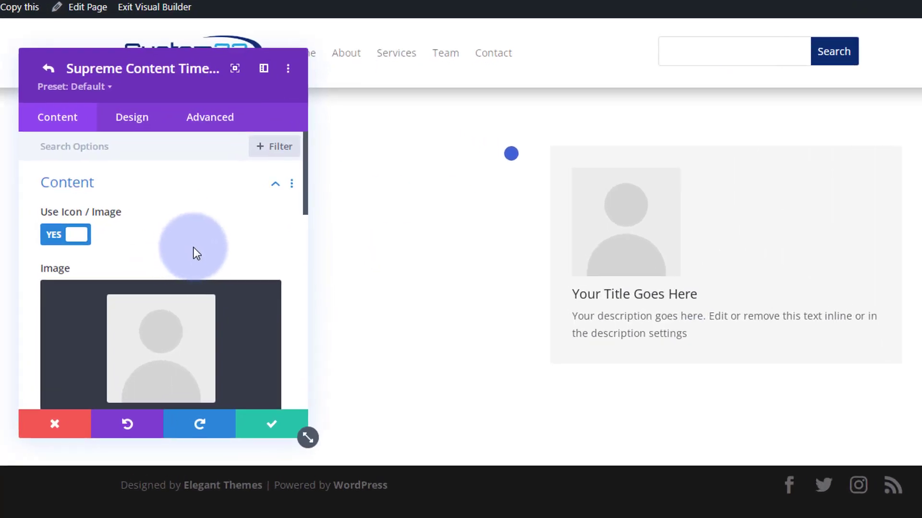
scroll(193, 247, "down", 3)
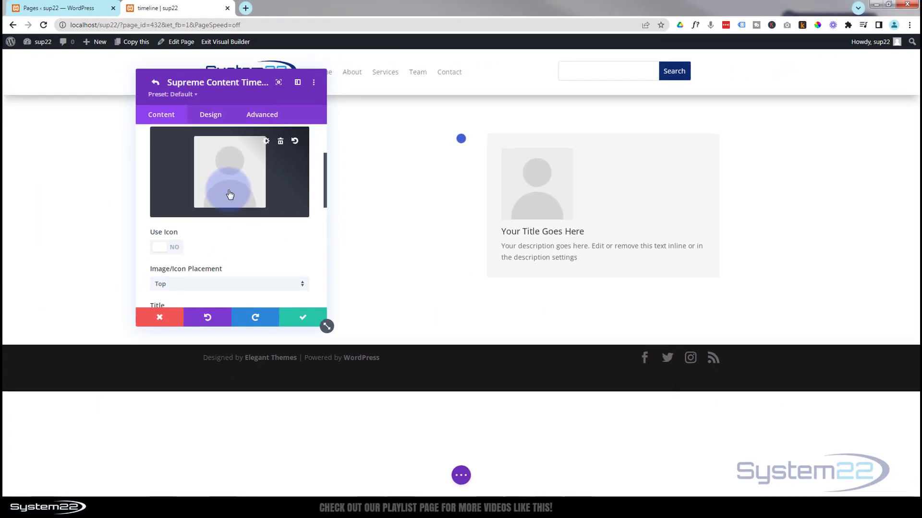
left_click(230, 193)
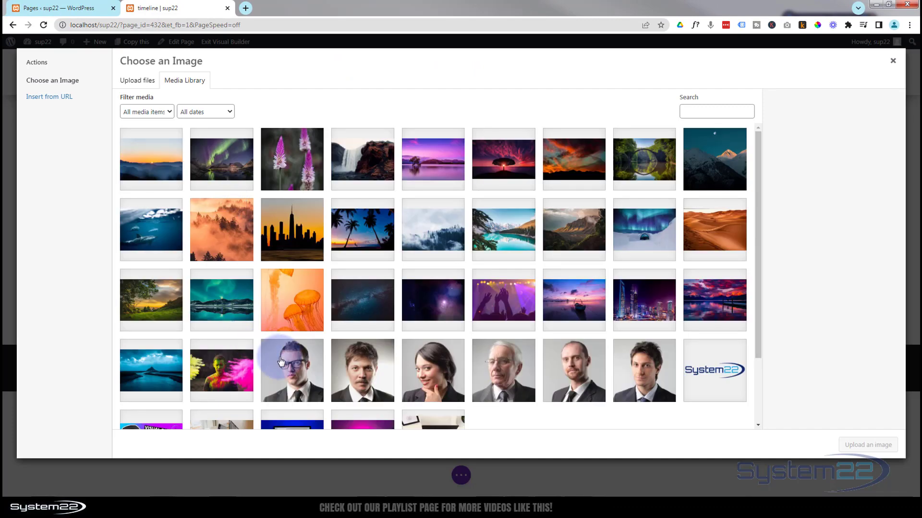
left_click(291, 367)
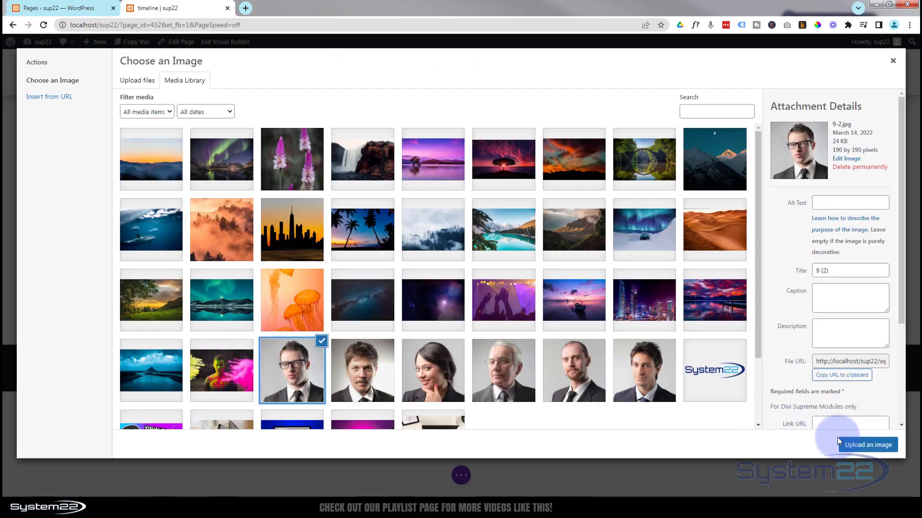
left_click(862, 446)
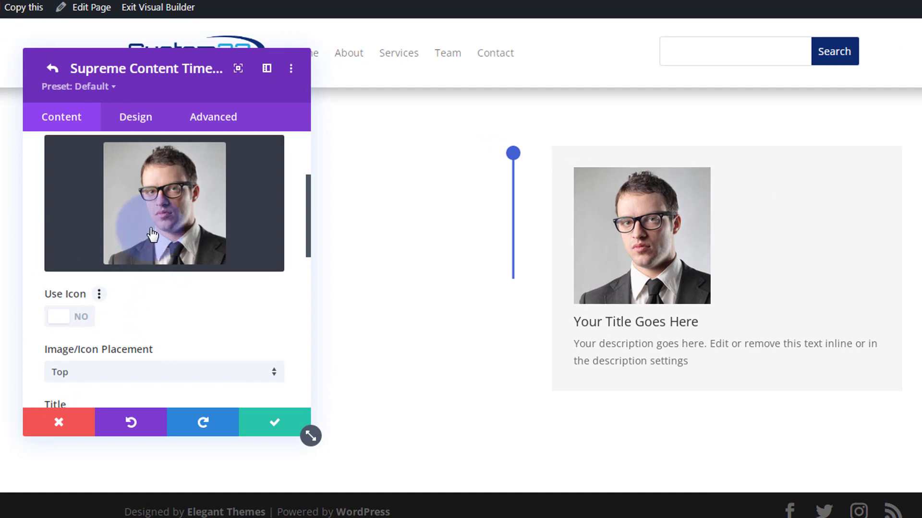
Enable Use Icon for the timeline item and search the icons for "people"
left_click(77, 318)
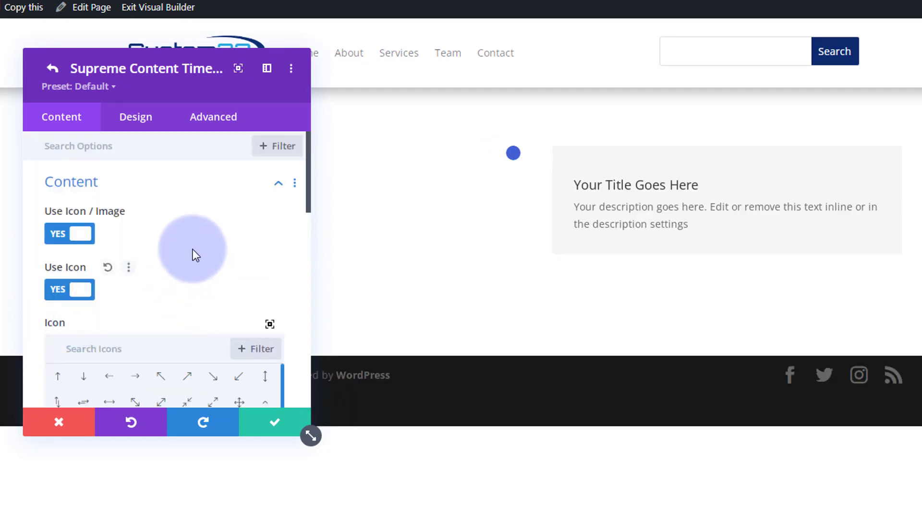
scroll(192, 250, "down", 3)
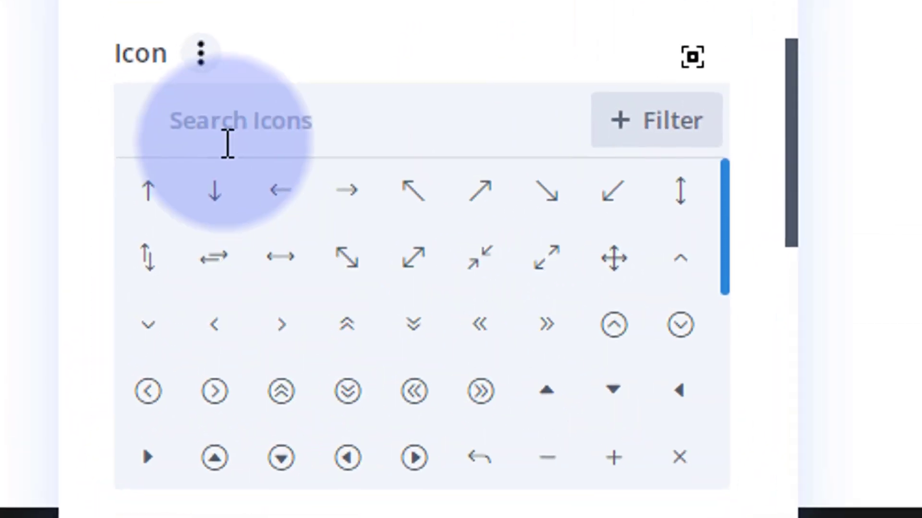
left_click(89, 209)
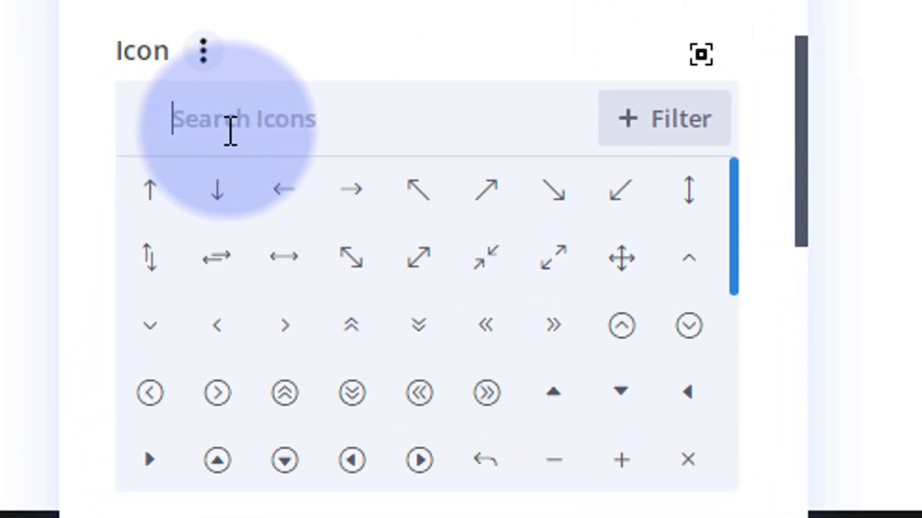
type("people")
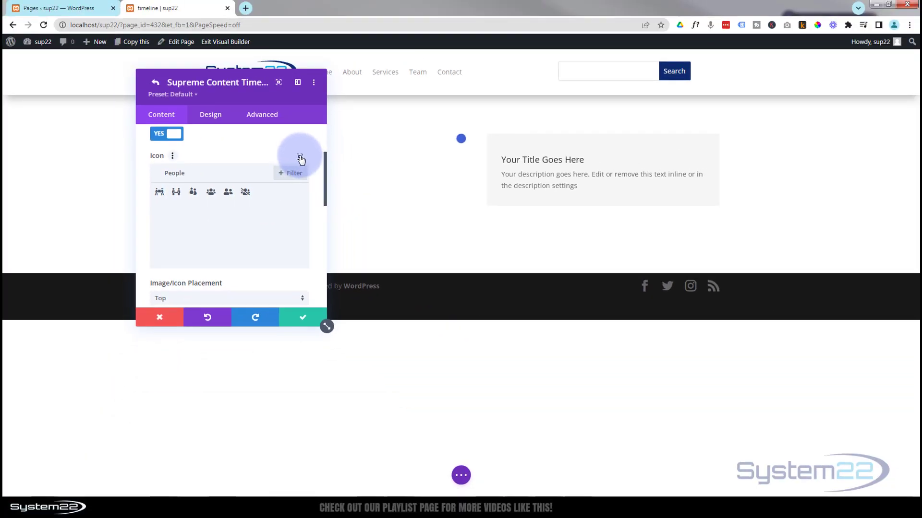
left_click(299, 157)
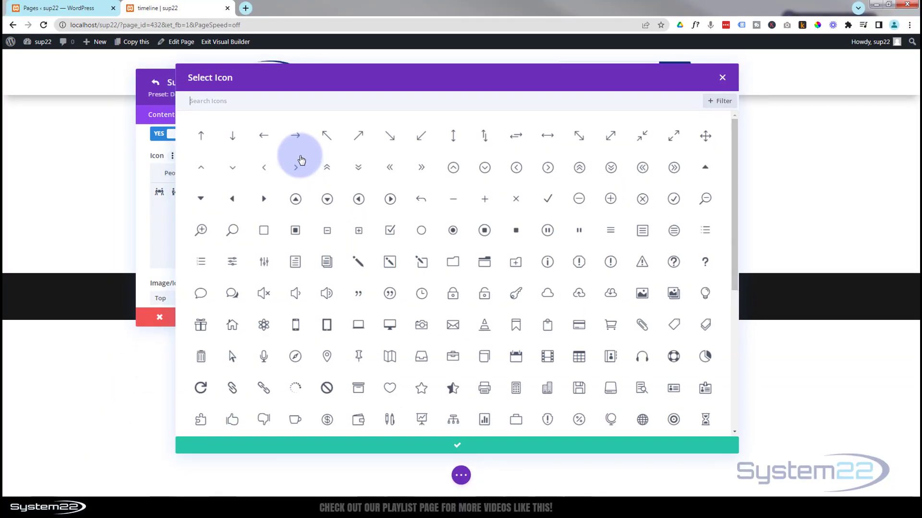
scroll(398, 251, "down", 3)
scroll(399, 251, "down", 6)
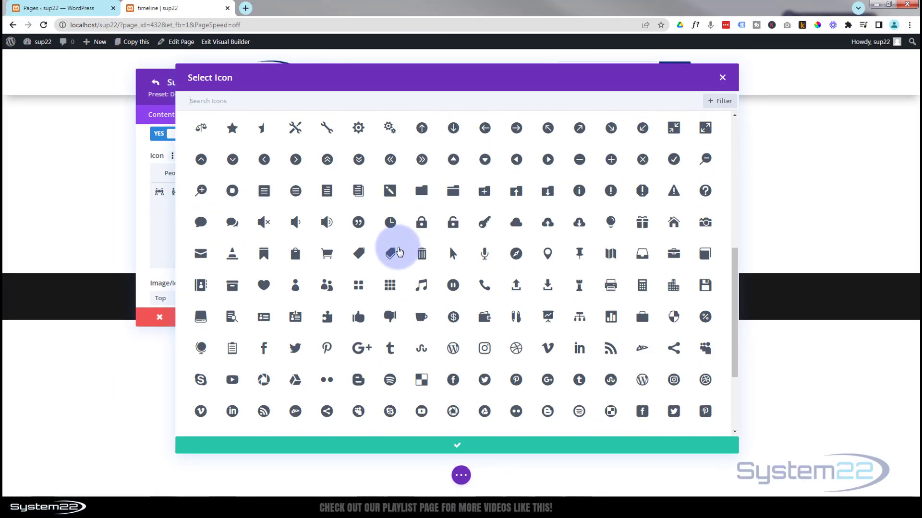
left_click(722, 78)
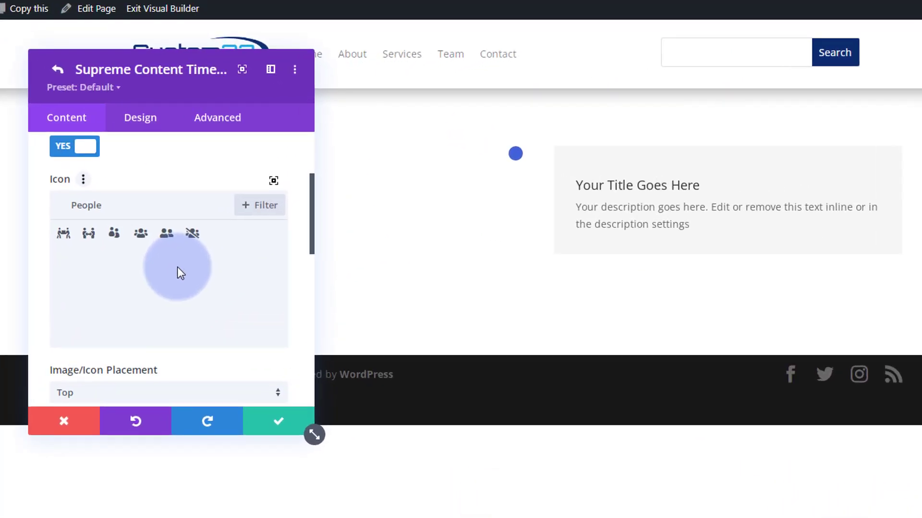
Choose the three-person group icon for the timeline item
left_click(141, 235)
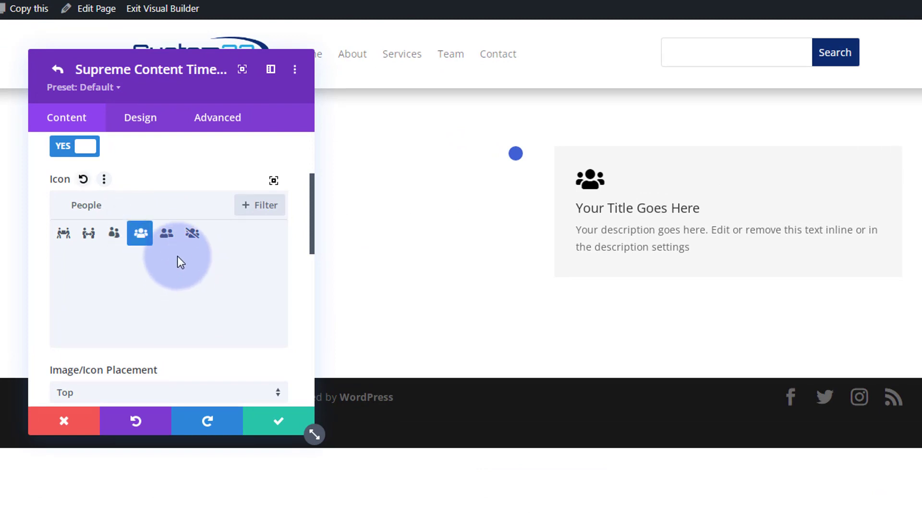
Try the Left placement for the timeline item's icon and restore the placement to Top
scroll(176, 245, "down", 5)
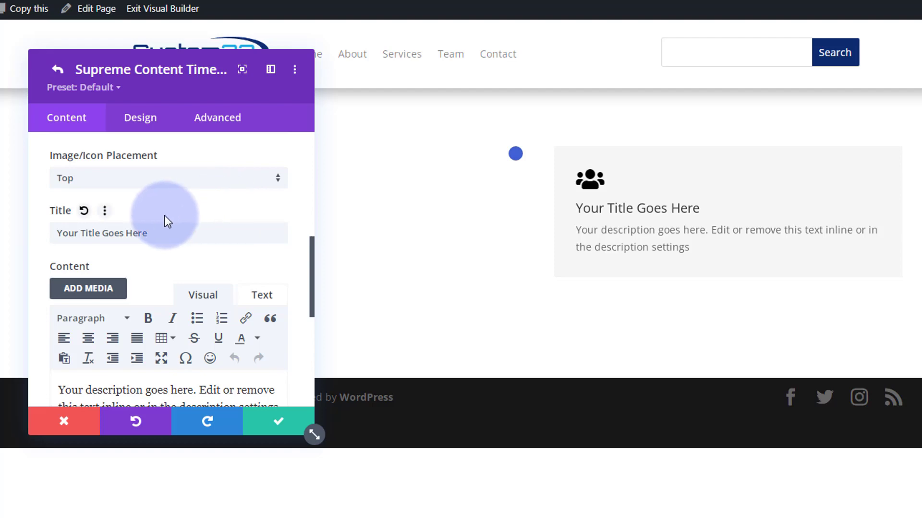
left_click(113, 181)
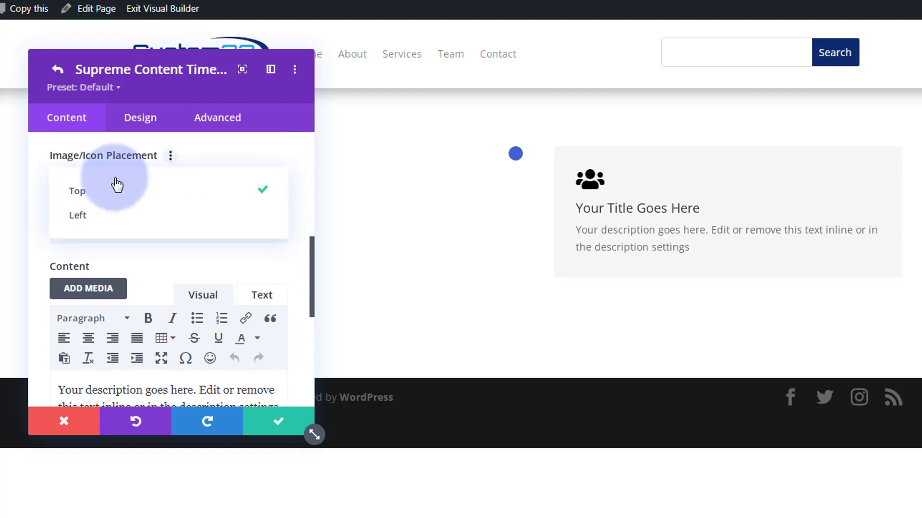
left_click(96, 219)
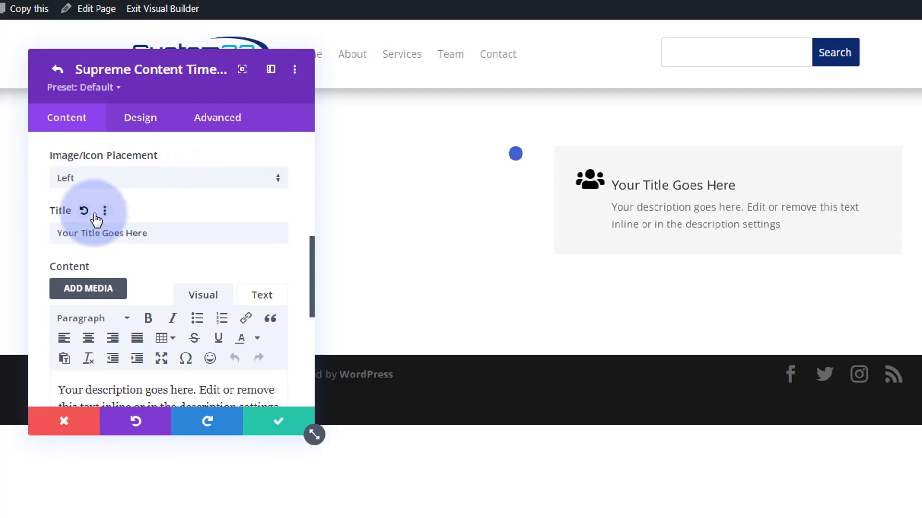
left_click(168, 180)
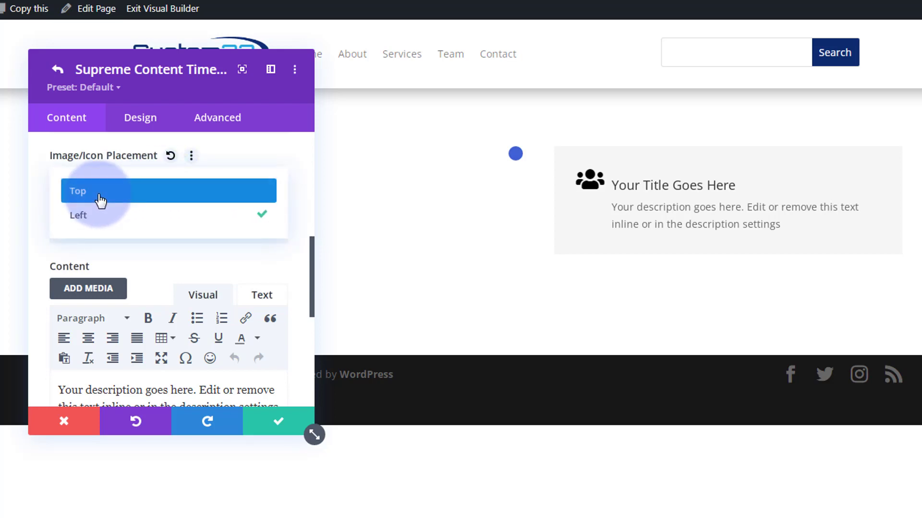
left_click(100, 201)
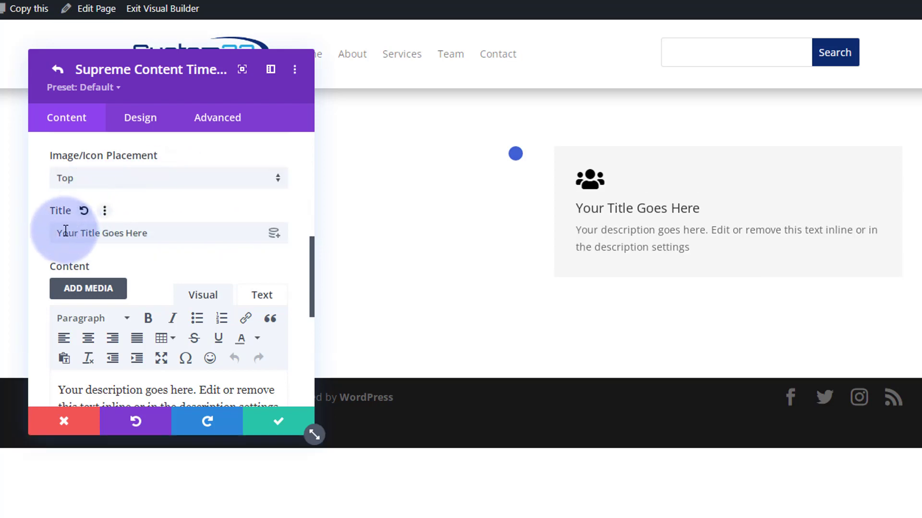
Examine the dynamic content sources for the timeline item's title and the paragraph formats available for its description
left_click_drag(57, 232, 162, 227)
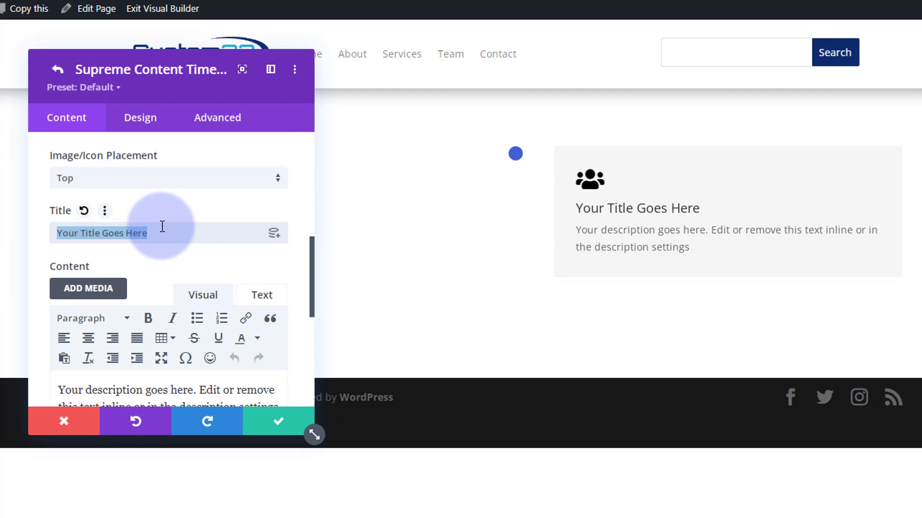
left_click(273, 236)
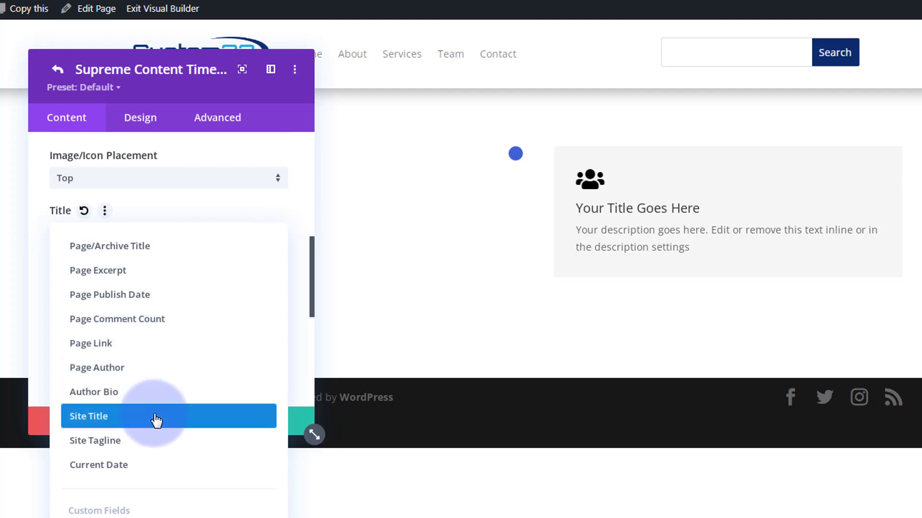
left_click(162, 207)
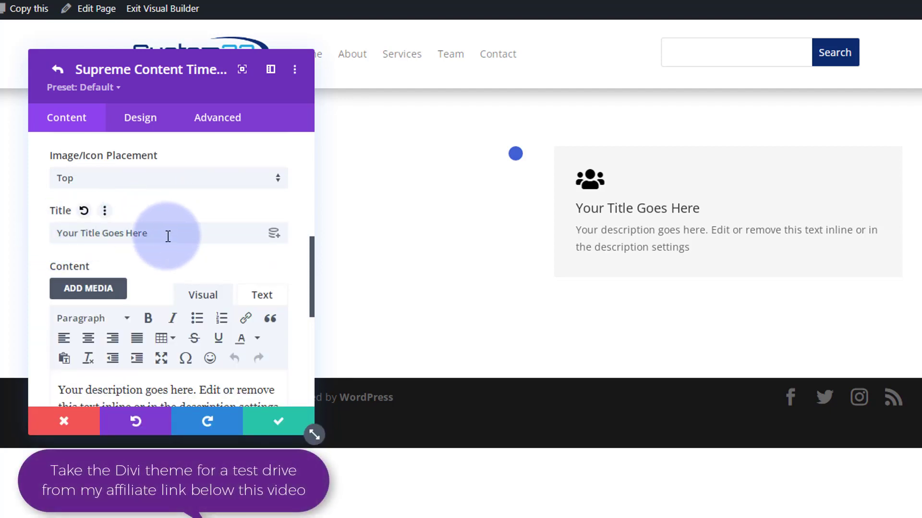
scroll(168, 236, "down", 4)
scroll(169, 234, "up", 2)
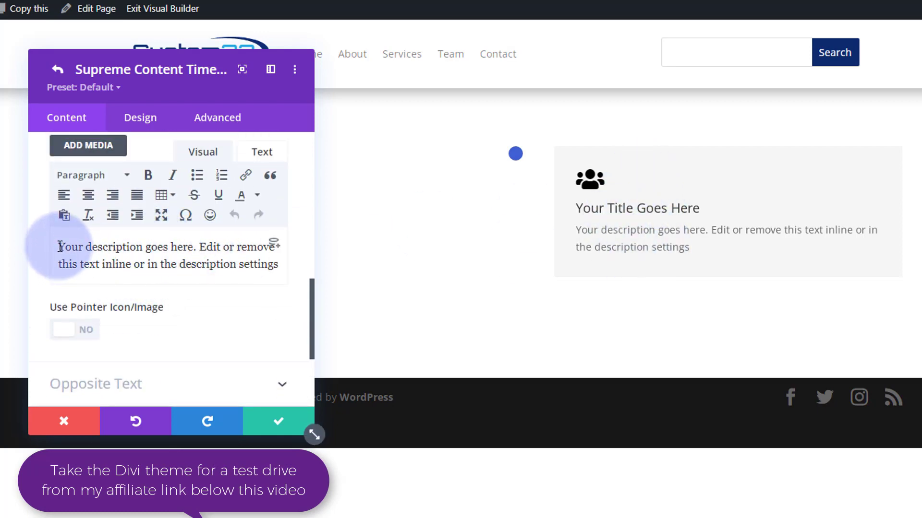
left_click_drag(59, 247, 283, 267)
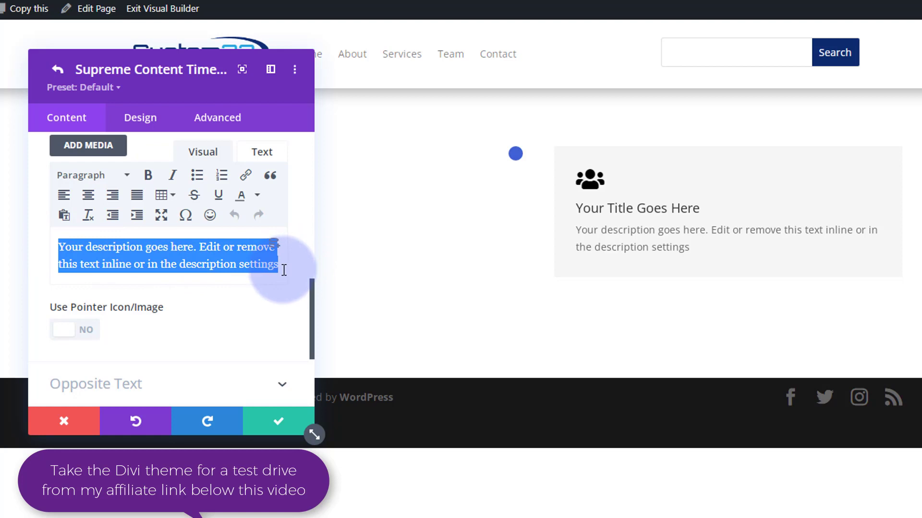
left_click(127, 178)
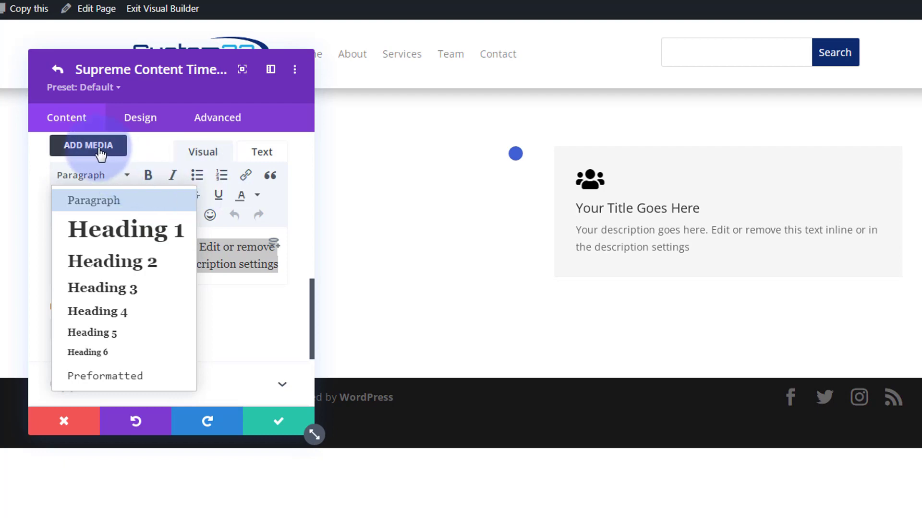
left_click(38, 199)
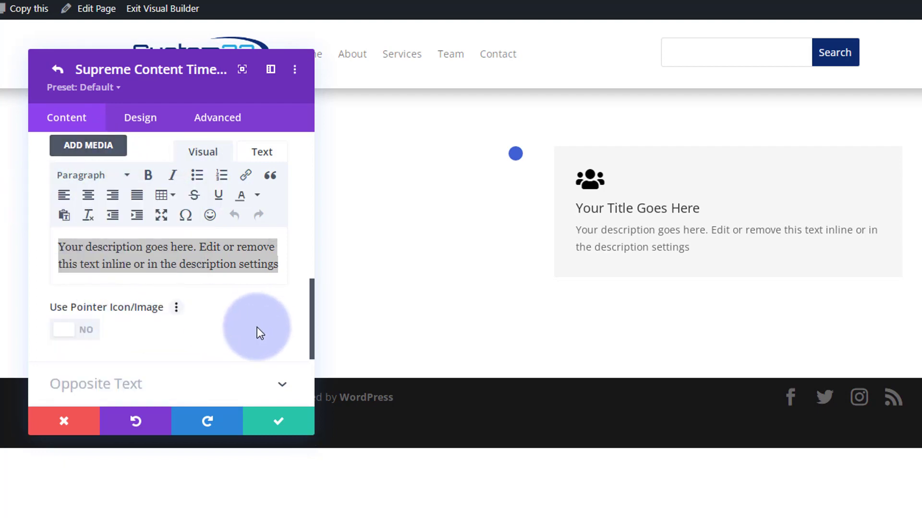
Set the timeline item's opposite text to 05/23/2022
scroll(250, 327, "down", 3)
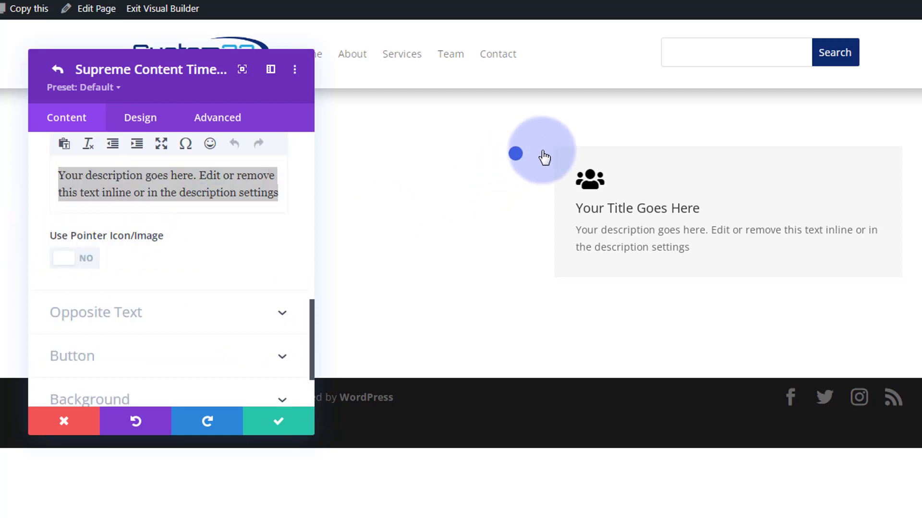
scroll(249, 248, "down", 3)
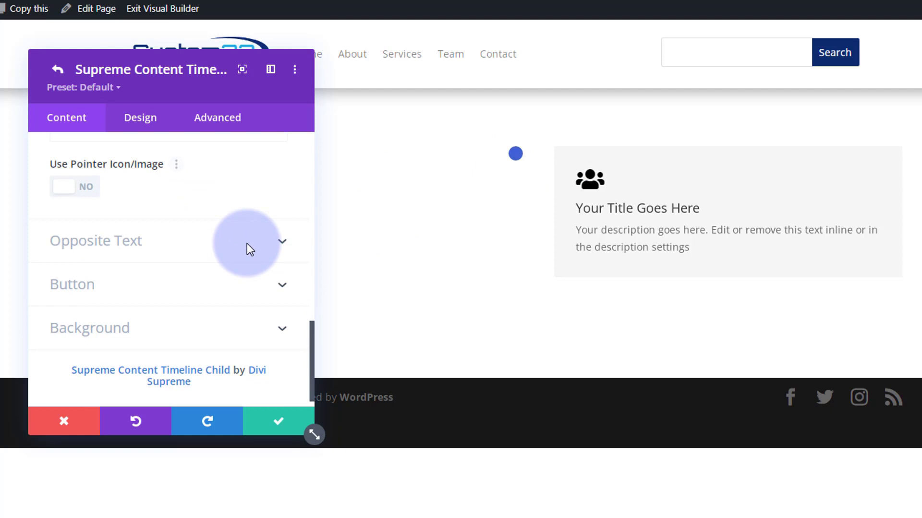
left_click(163, 242)
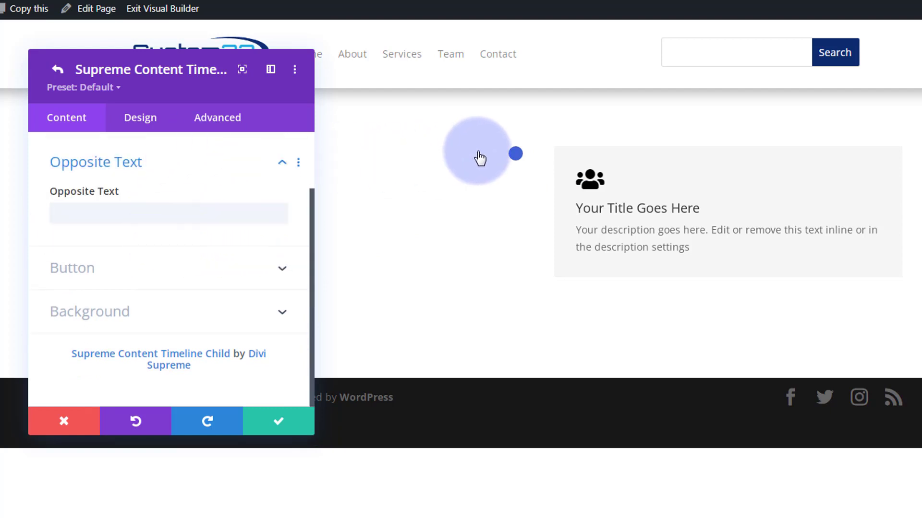
left_click(58, 214)
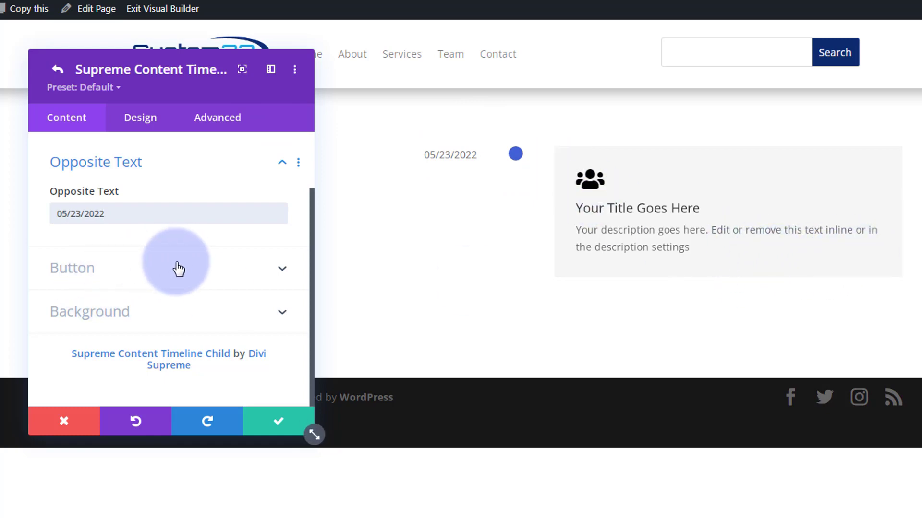
Set the Learn More button's link URL to # and keep its link target as In The Same Window
left_click(208, 275)
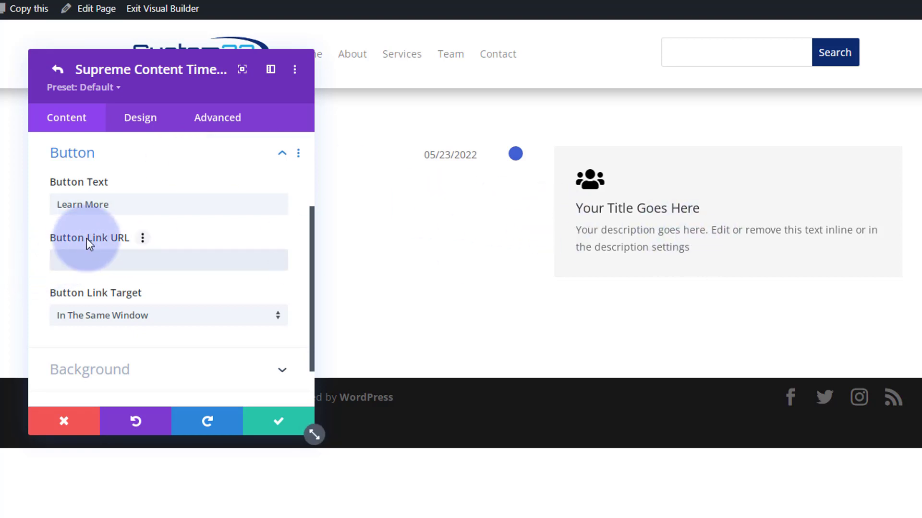
left_click(73, 241)
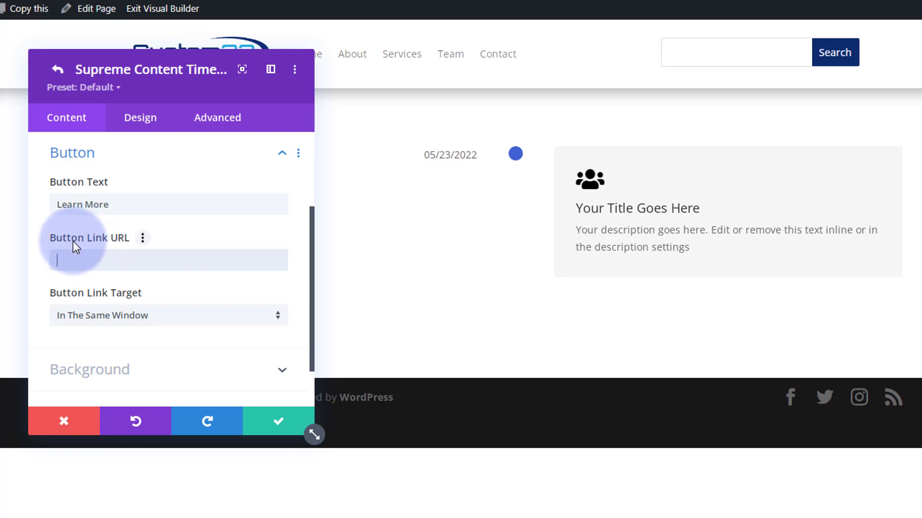
type("#")
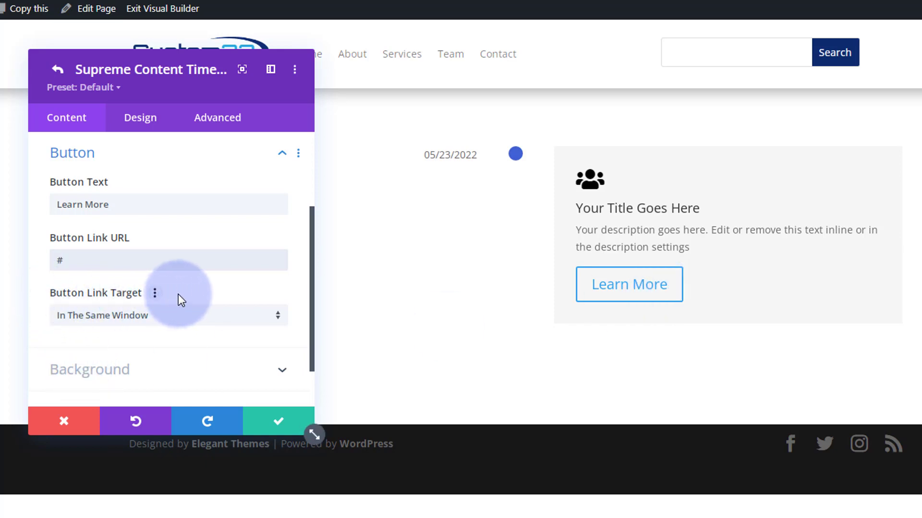
left_click(164, 324)
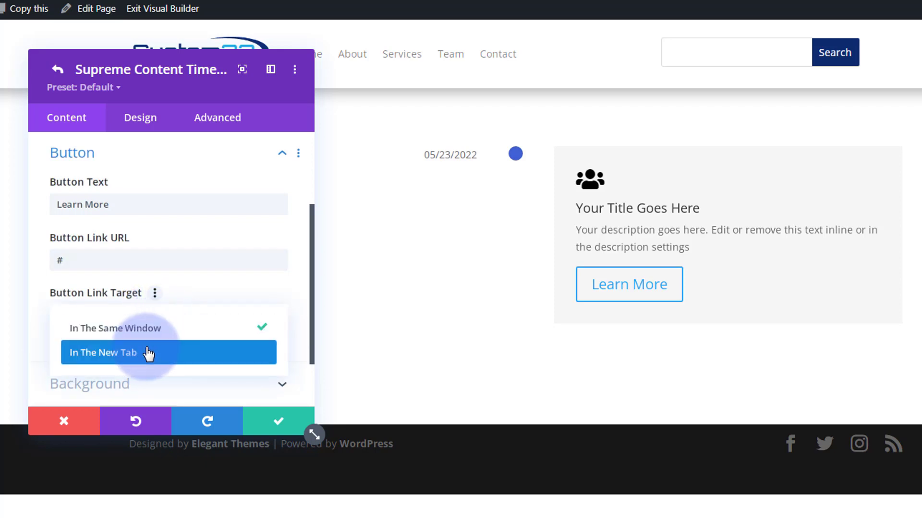
left_click(39, 314)
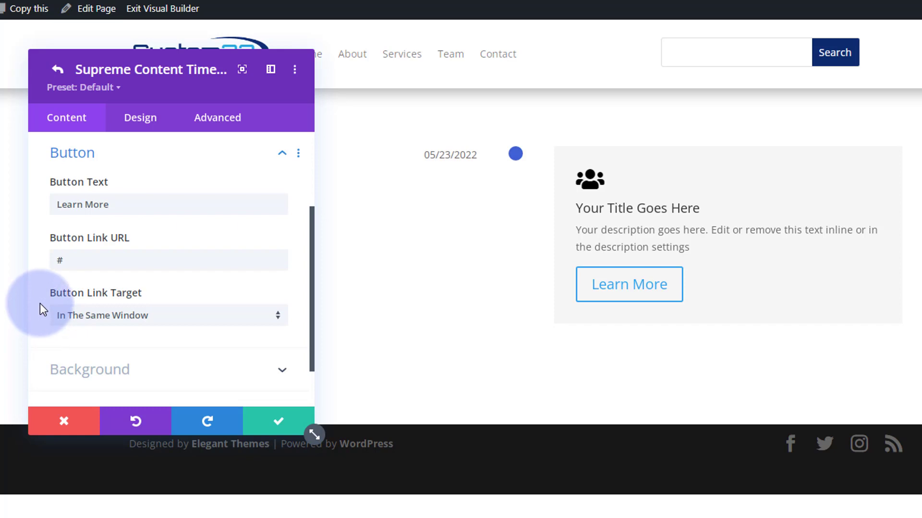
Set the timeline item's background color to the blue swatch #0c71c3
scroll(44, 296, "down", 1)
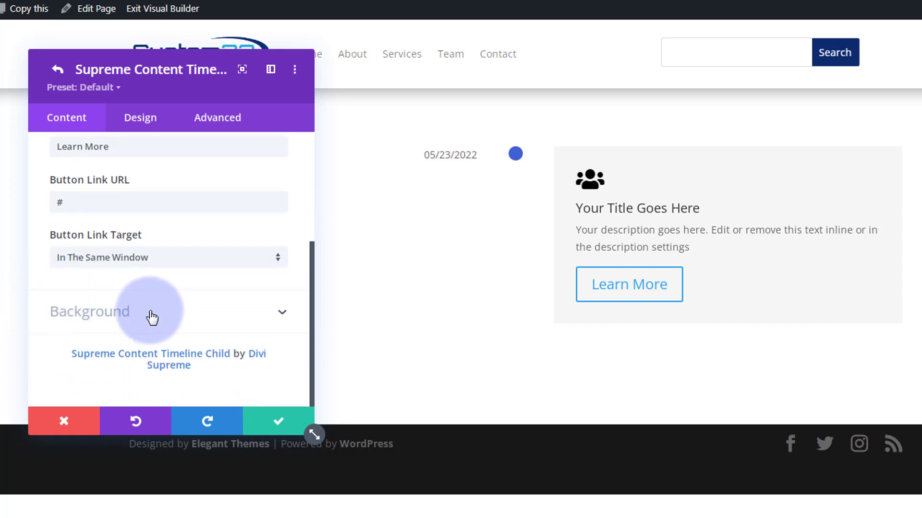
left_click(190, 317)
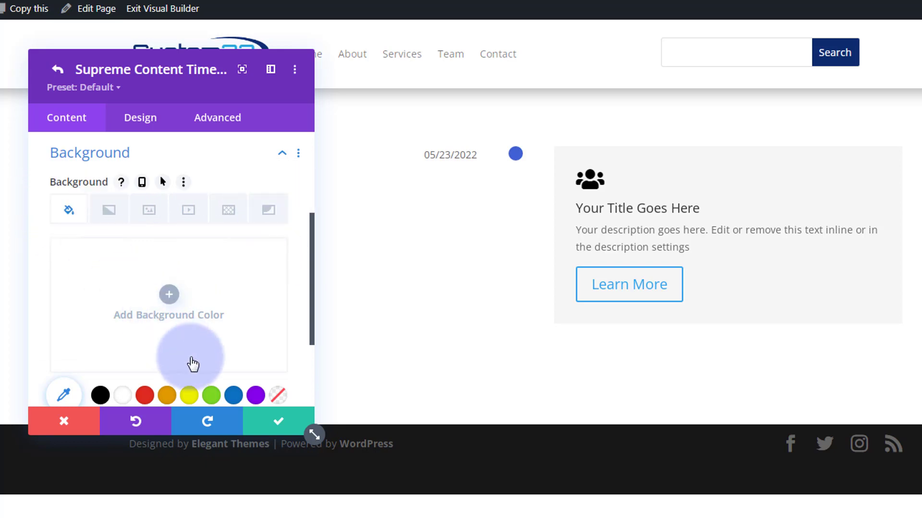
left_click(233, 396)
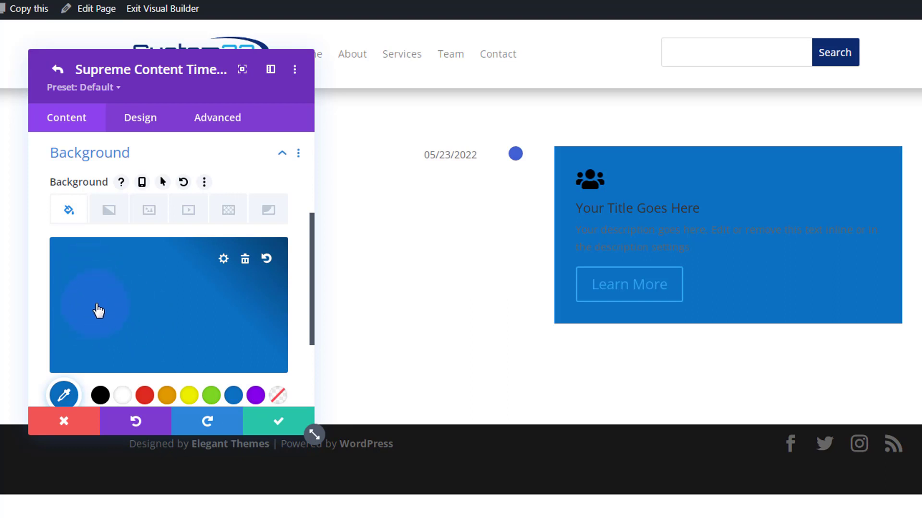
scroll(98, 311, "down", 3)
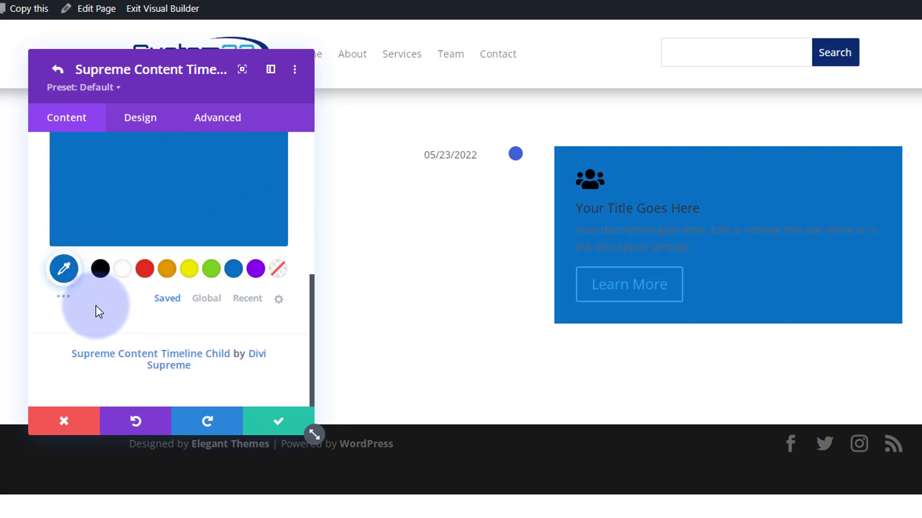
scroll(96, 306, "up", 6)
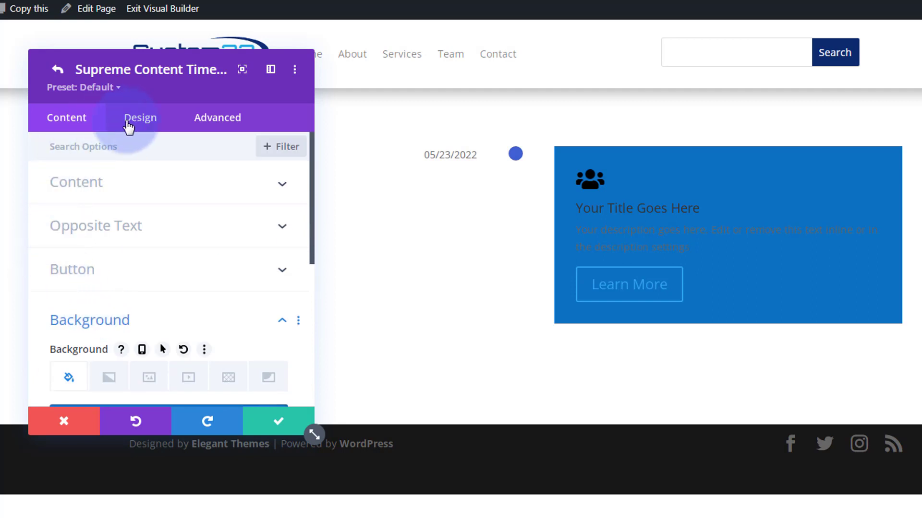
Try the Center and Right horizontal alignments for the timeline item, and set the alignment to Left
left_click(140, 126)
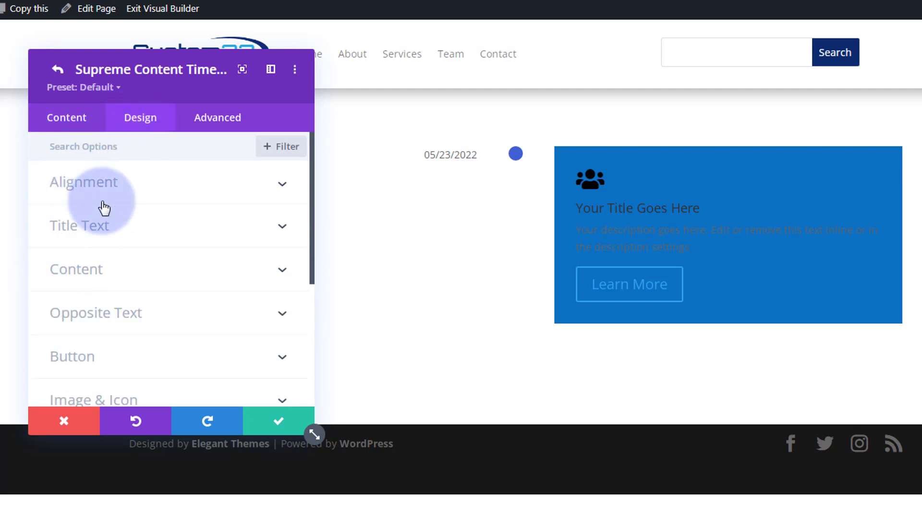
left_click(150, 194)
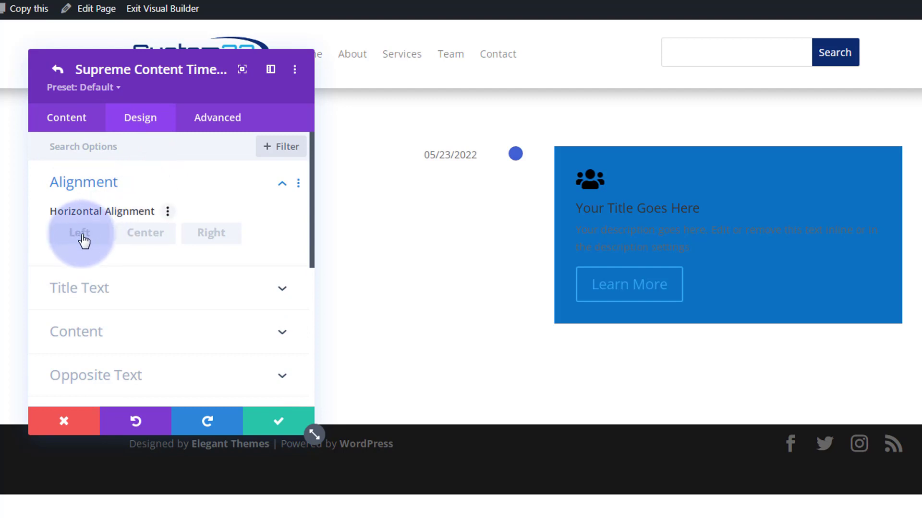
left_click(137, 234)
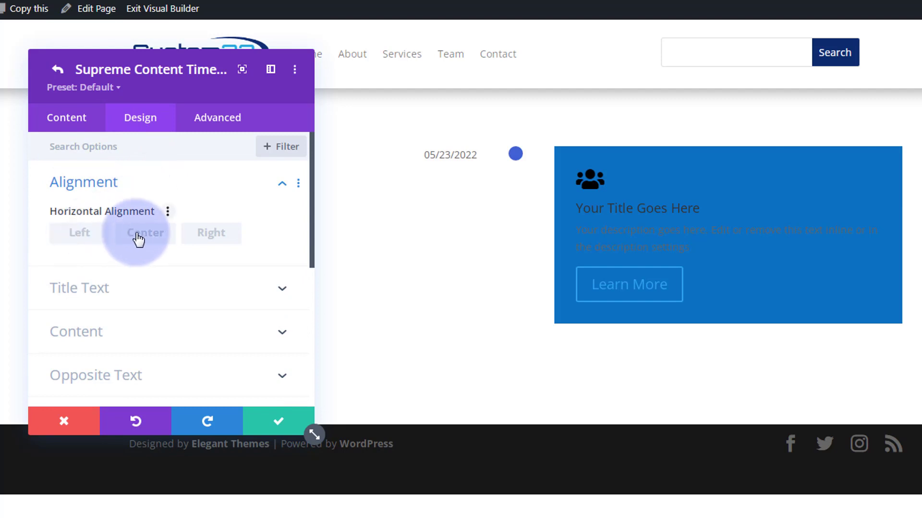
left_click(204, 234)
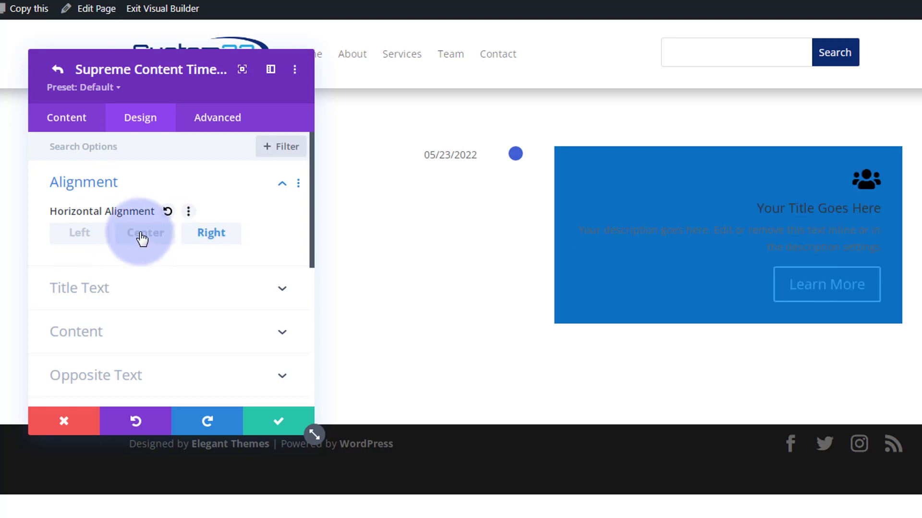
left_click(85, 236)
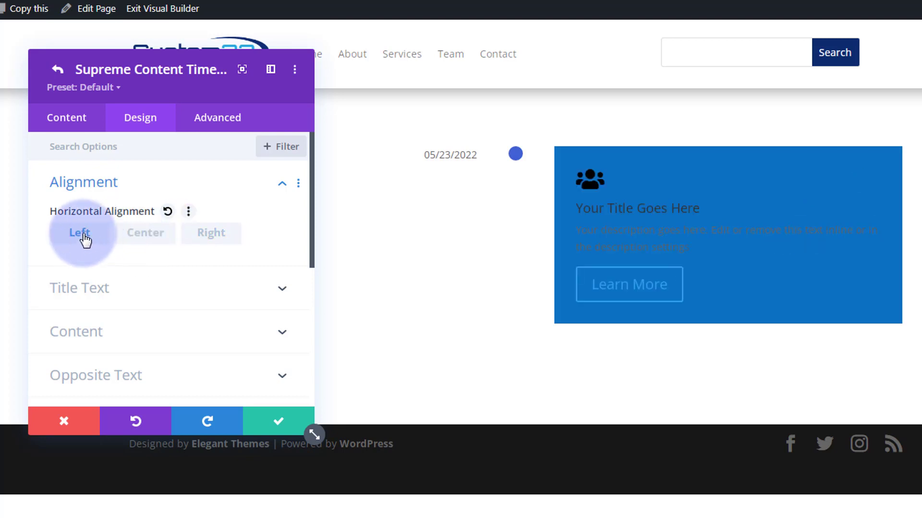
Set the timeline item's title text color to white, #ffffff
left_click(154, 290)
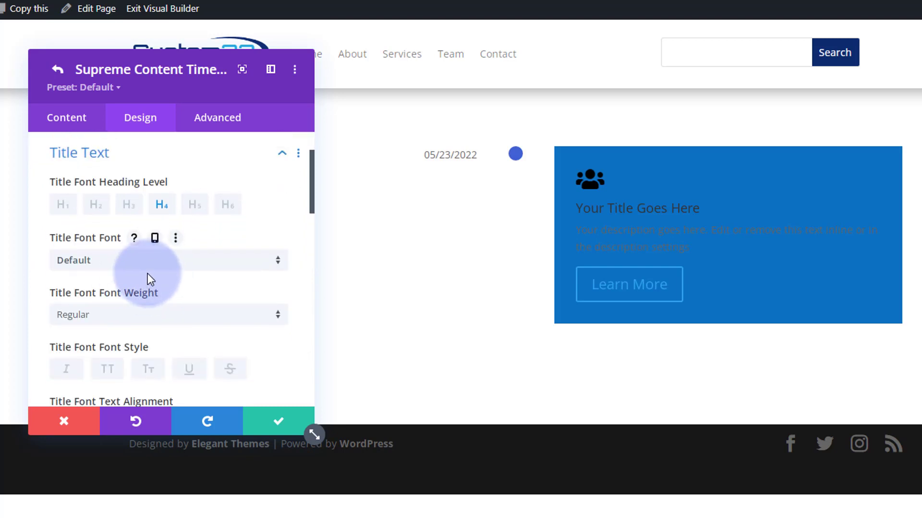
scroll(148, 277, "down", 2)
scroll(148, 276, "down", 2)
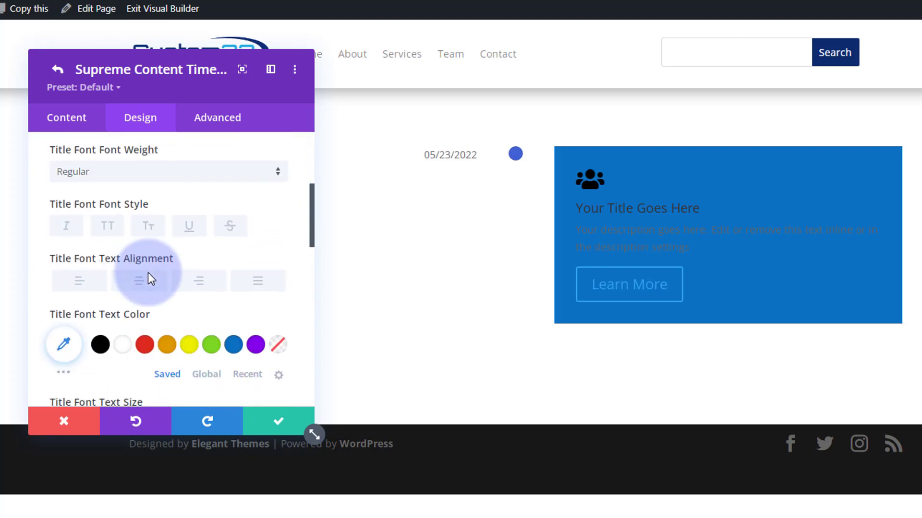
left_click(126, 354)
Keep the Default title font, and make the title uppercase with the Semi Bold font weight
scroll(141, 312, "up", 3)
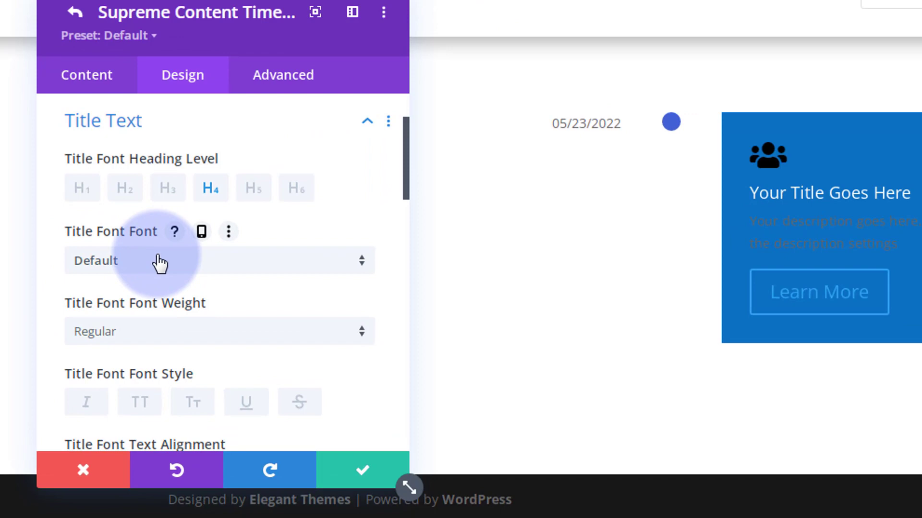
left_click(118, 260)
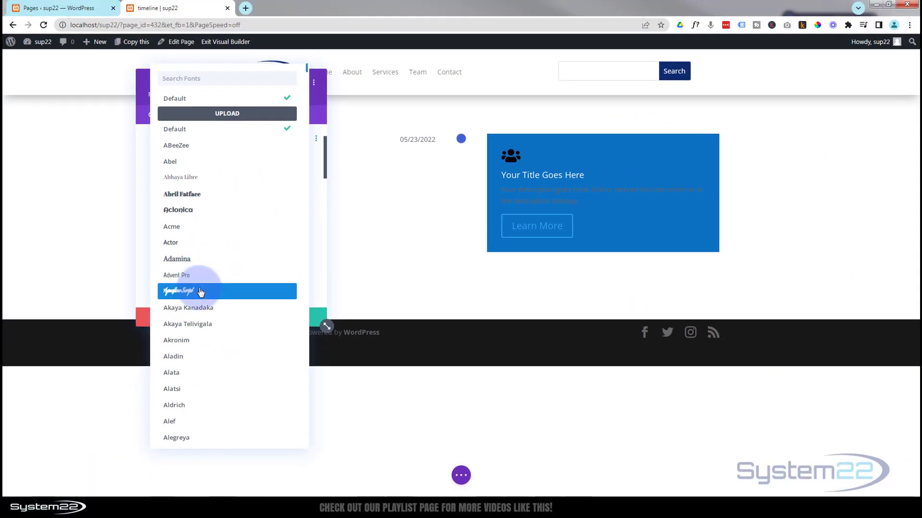
left_click(190, 106)
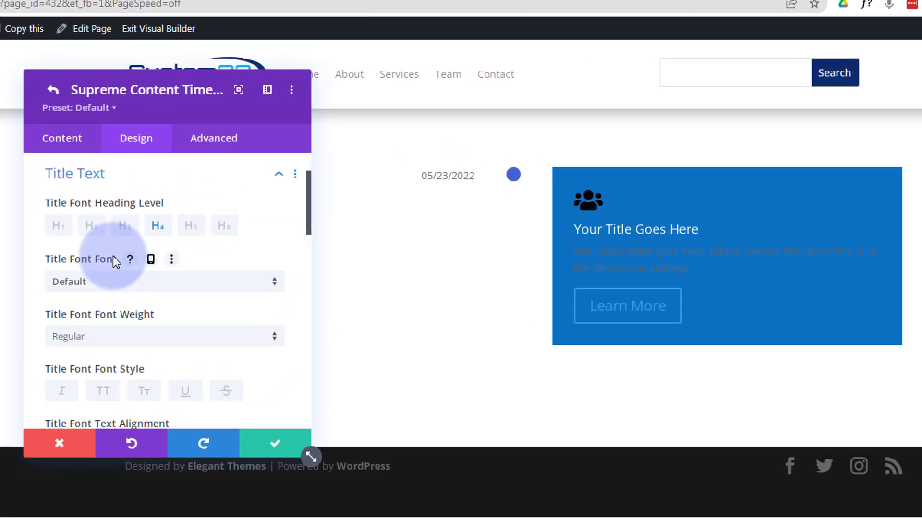
scroll(194, 192, "down", 2)
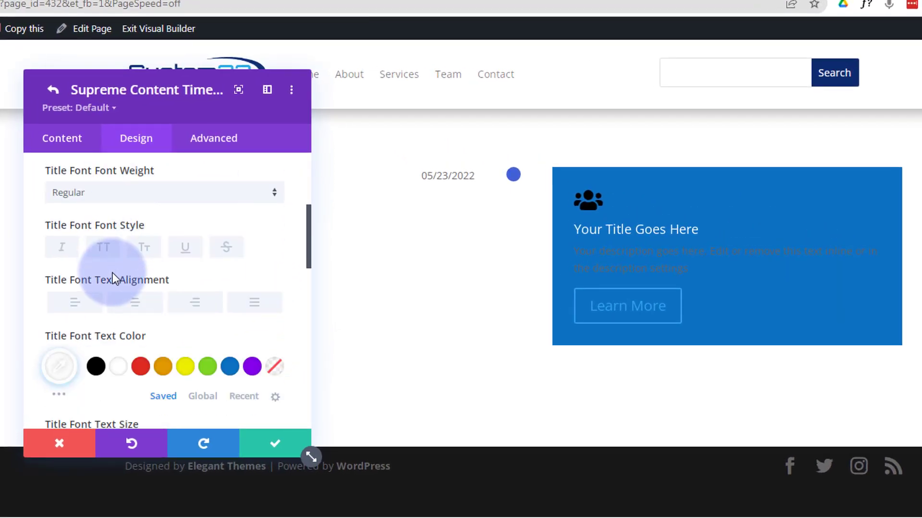
left_click(104, 249)
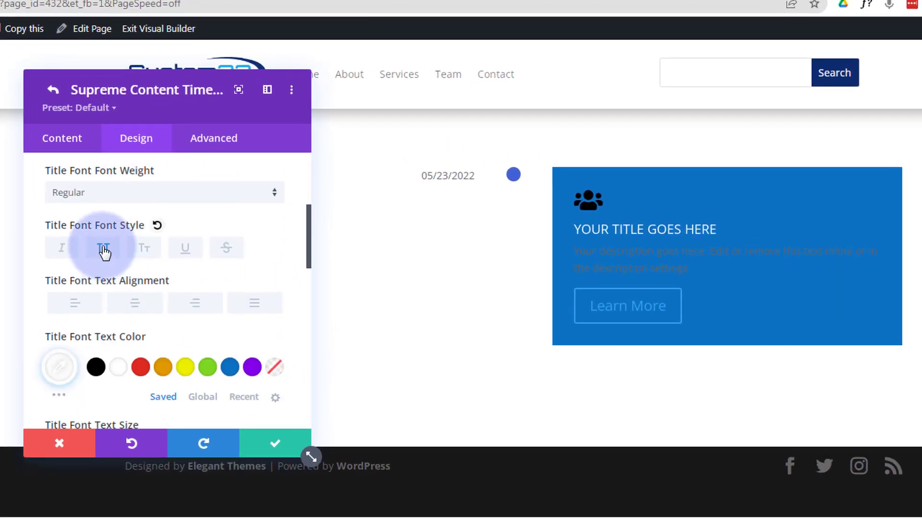
left_click(103, 193)
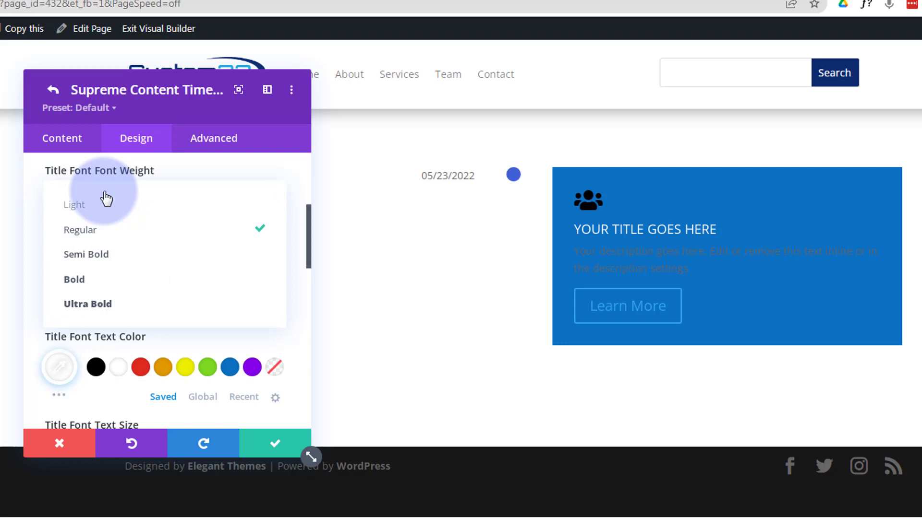
left_click(110, 262)
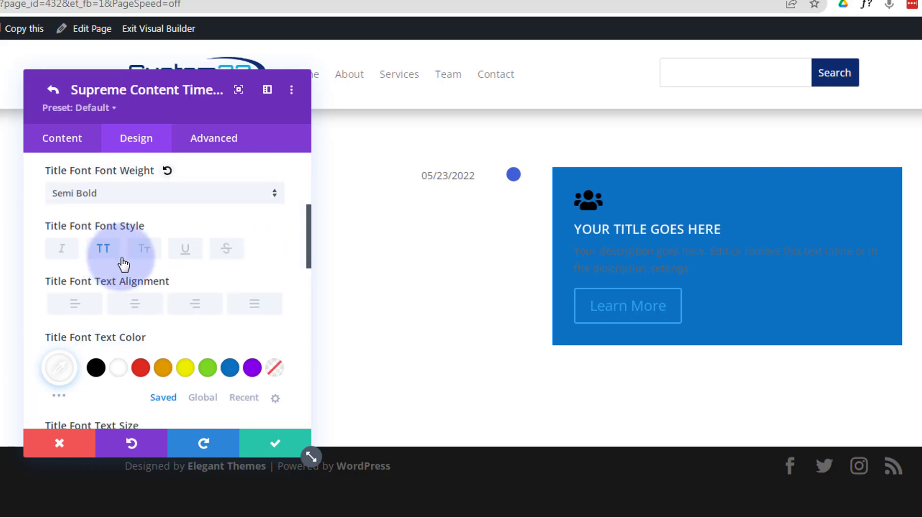
Apply the text shadow preset with 0em horizontal and 0.1em vertical length to the timeline item's title
scroll(152, 284, "down", 1)
scroll(154, 288, "down", 8)
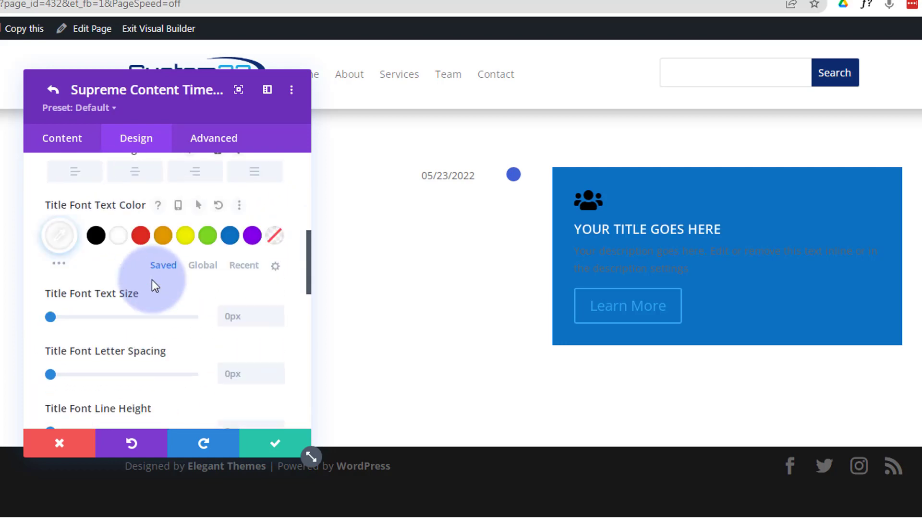
scroll(155, 287, "down", 2)
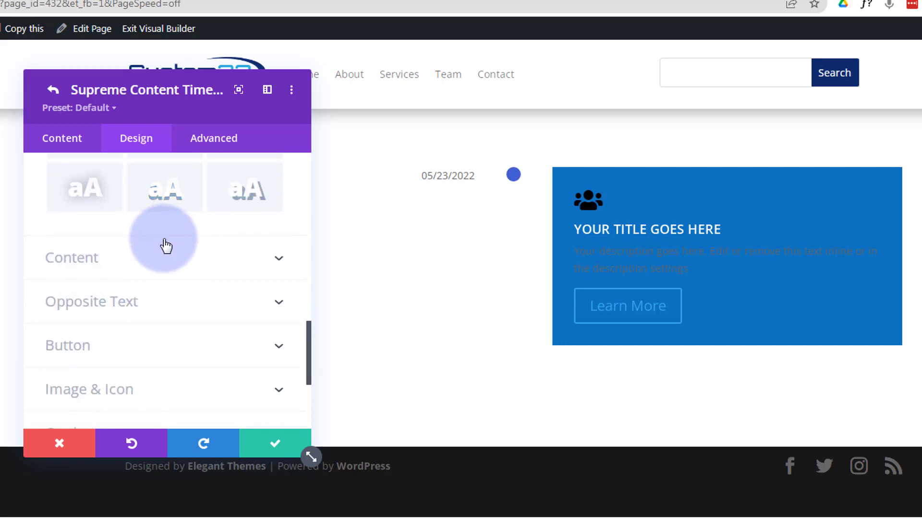
scroll(165, 243, "up", 2)
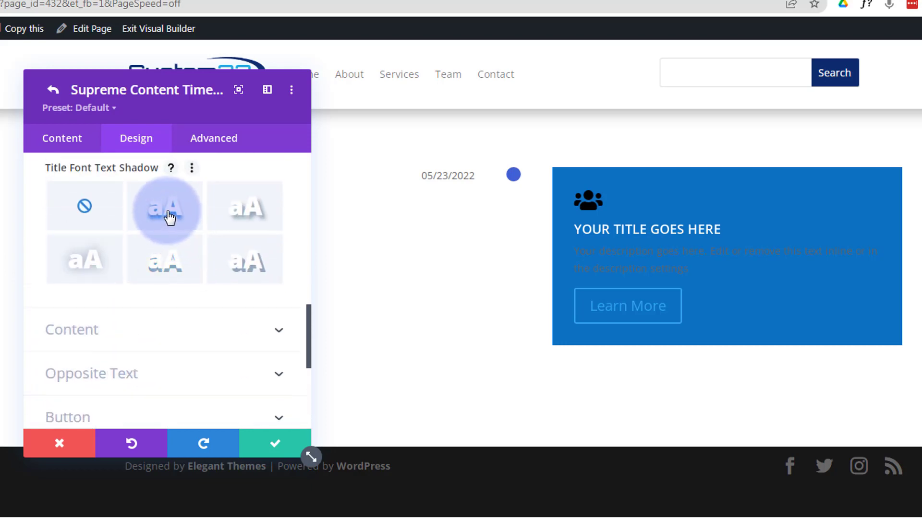
left_click(169, 217)
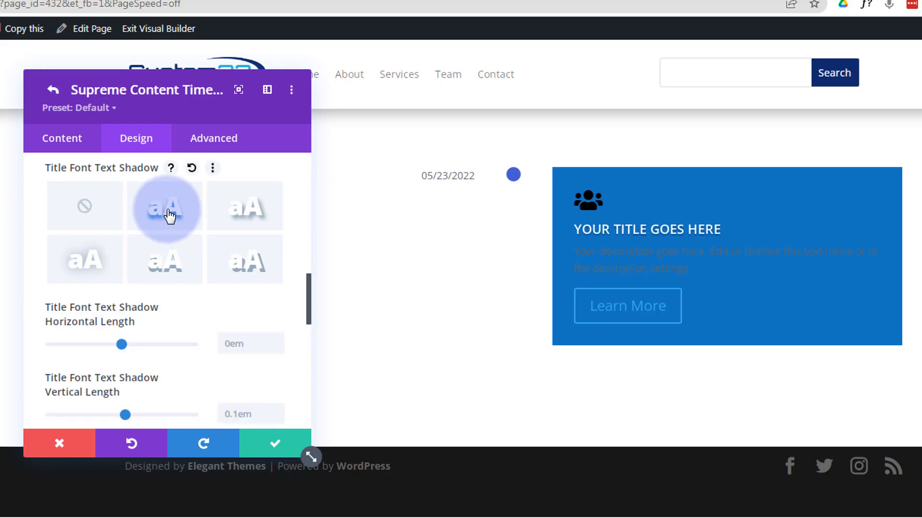
Set the timeline item's content text color to white, #ffffff
scroll(167, 241, "down", 6)
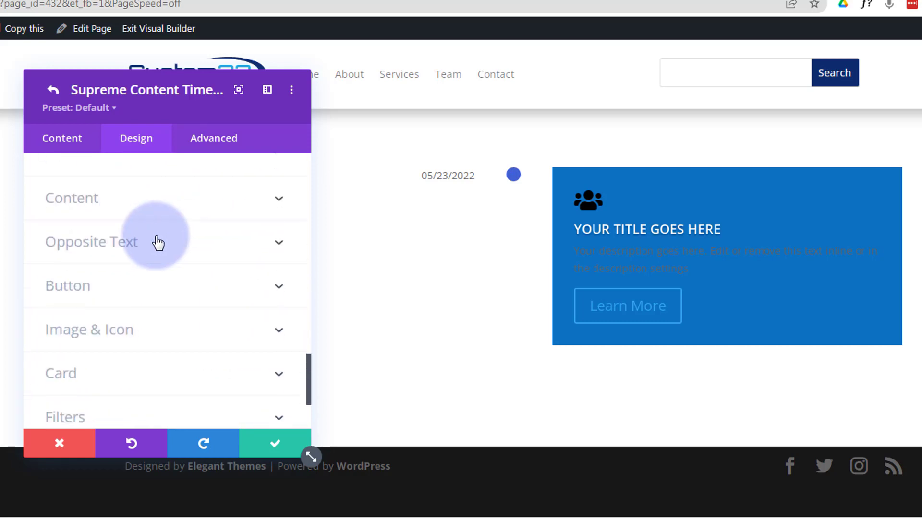
left_click(139, 209)
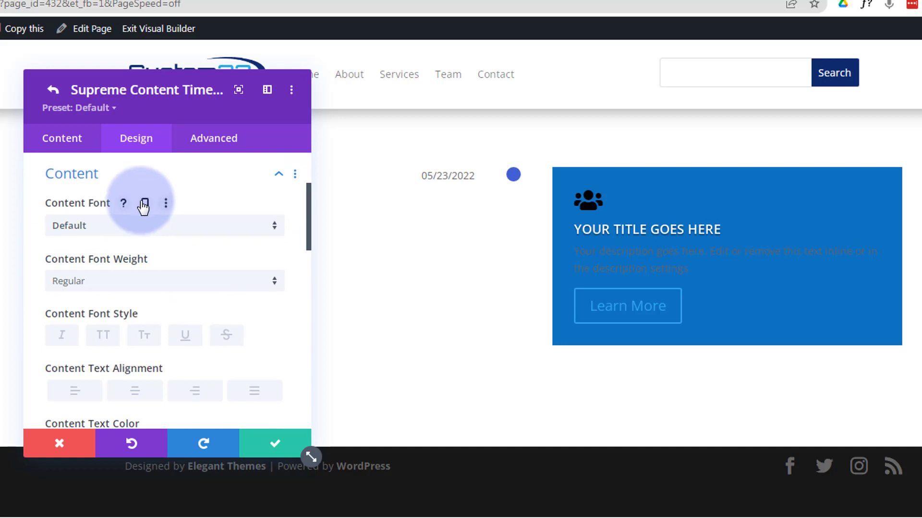
scroll(143, 207, "down", 5)
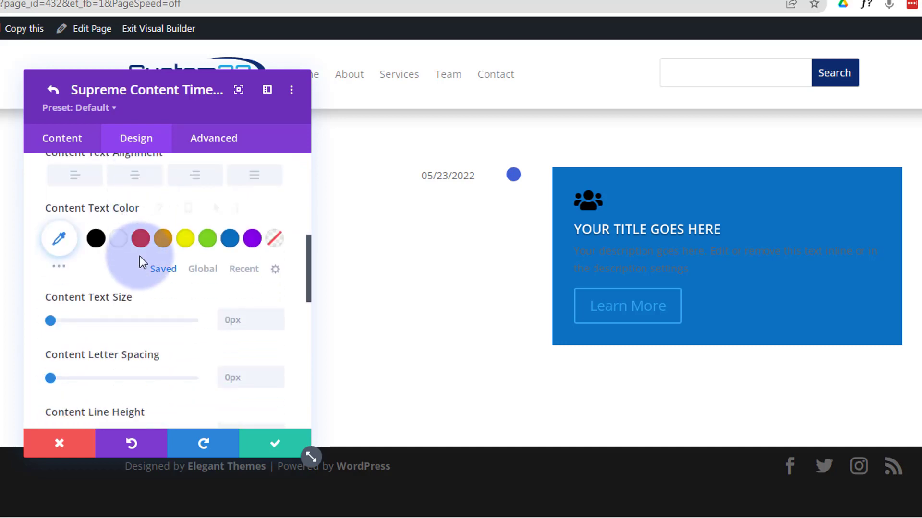
left_click(119, 239)
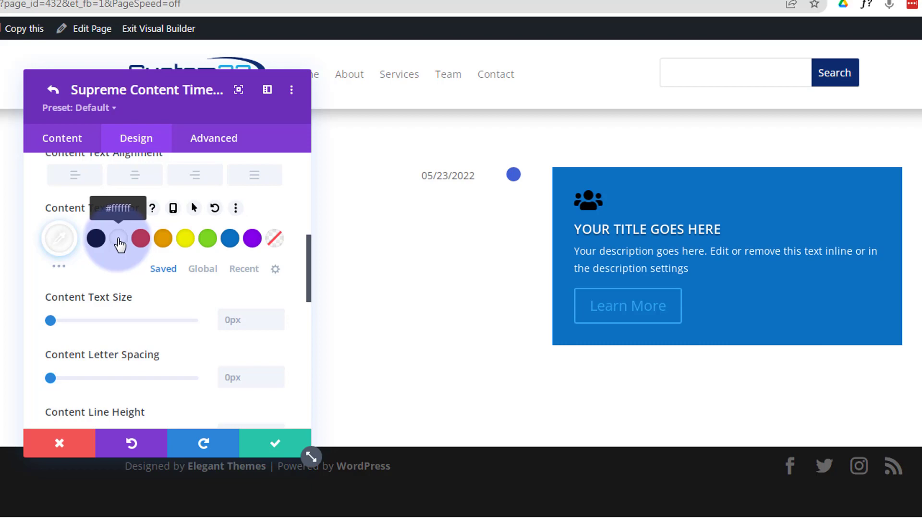
Give the timeline item's opposite text, the date, a Semi Bold font weight and a text size of 20px
scroll(134, 317, "down", 5)
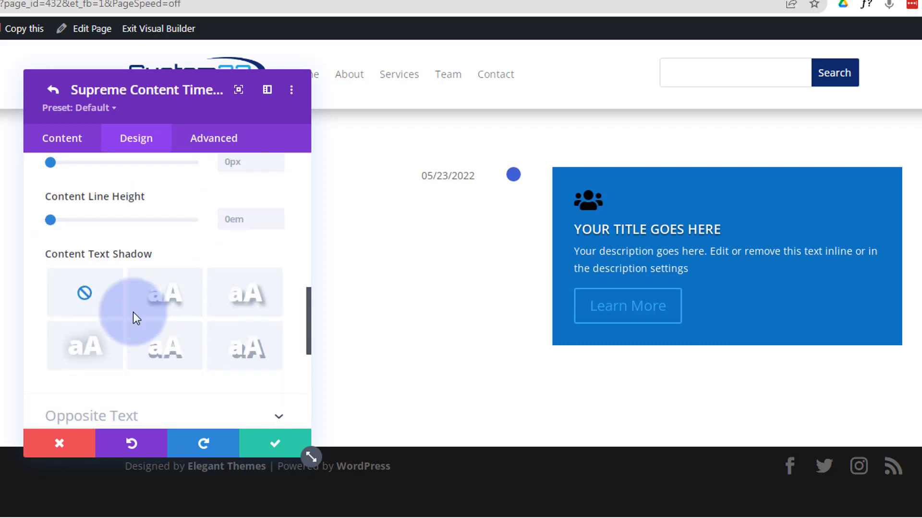
scroll(133, 314, "down", 3)
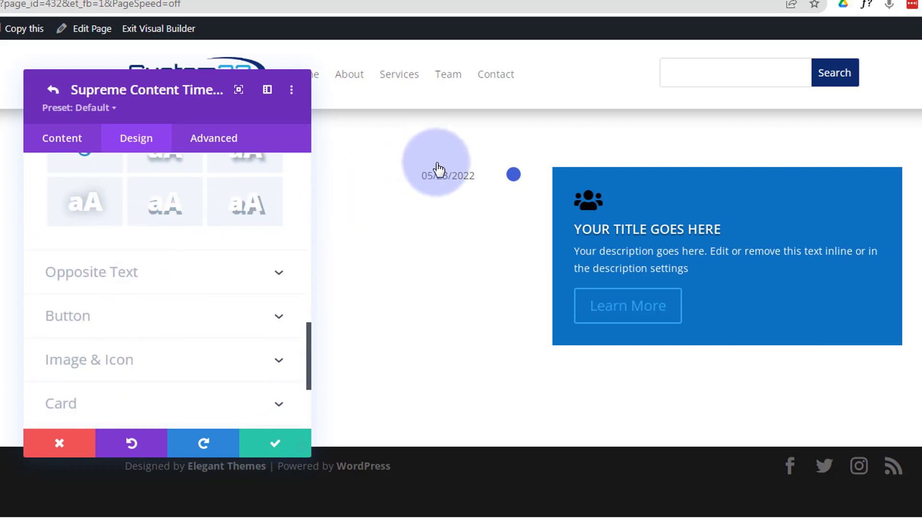
left_click(177, 286)
scroll(169, 280, "down", 3)
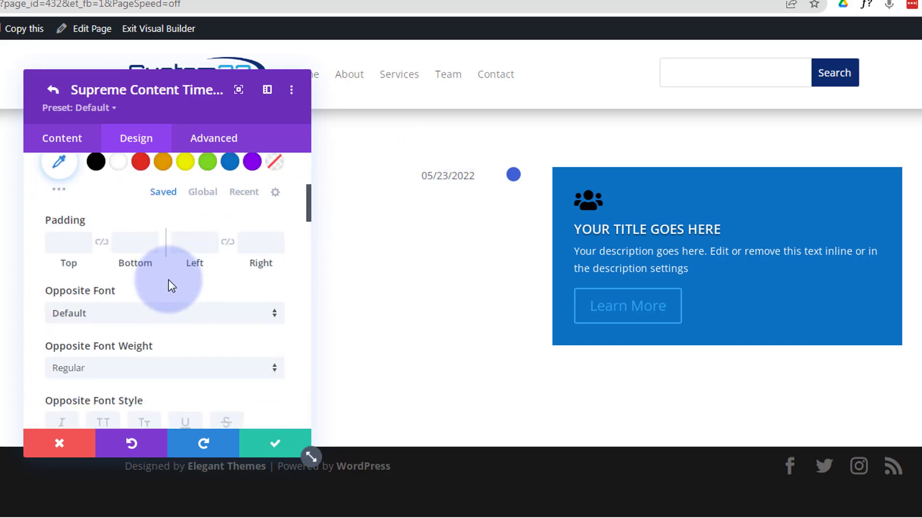
scroll(170, 284, "down", 2)
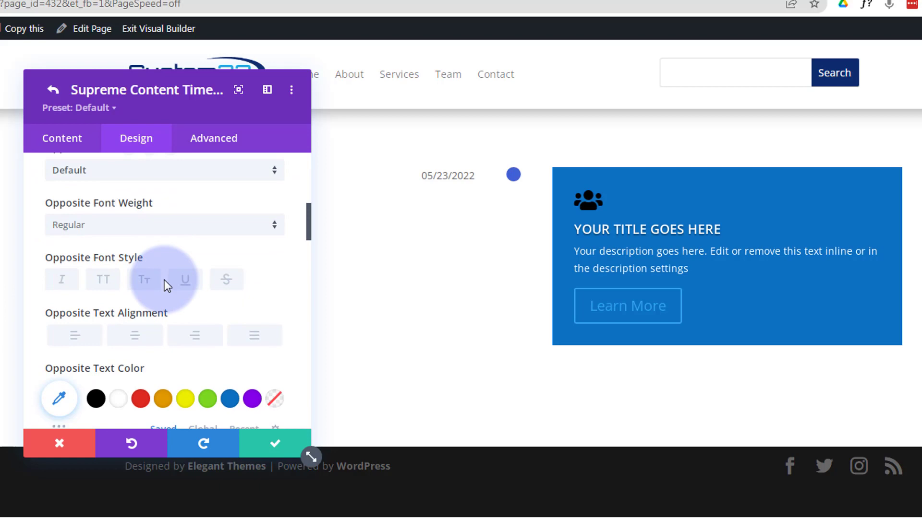
left_click(104, 281)
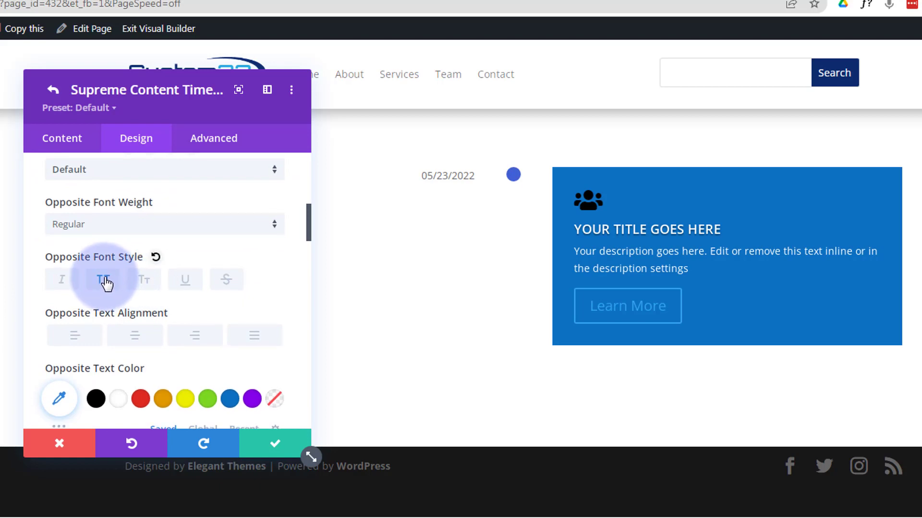
left_click(104, 281)
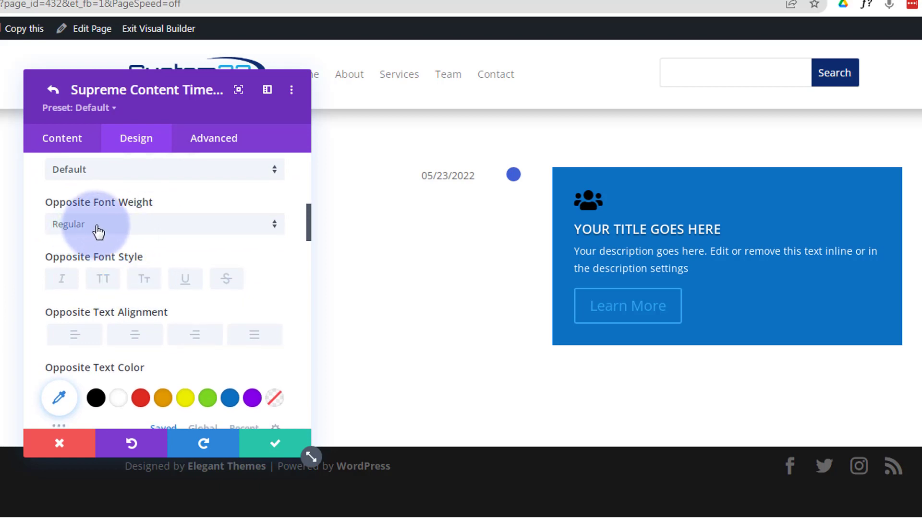
left_click(99, 233)
left_click(100, 286)
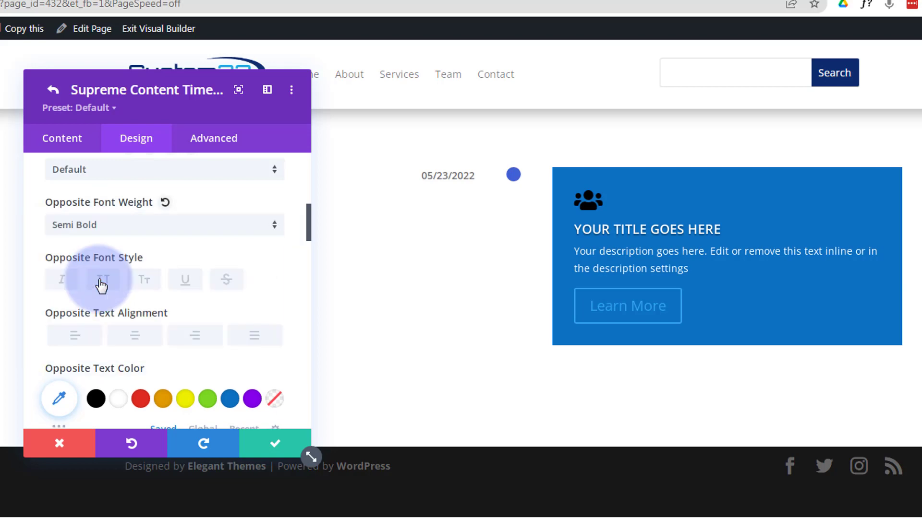
scroll(103, 281, "down", 5)
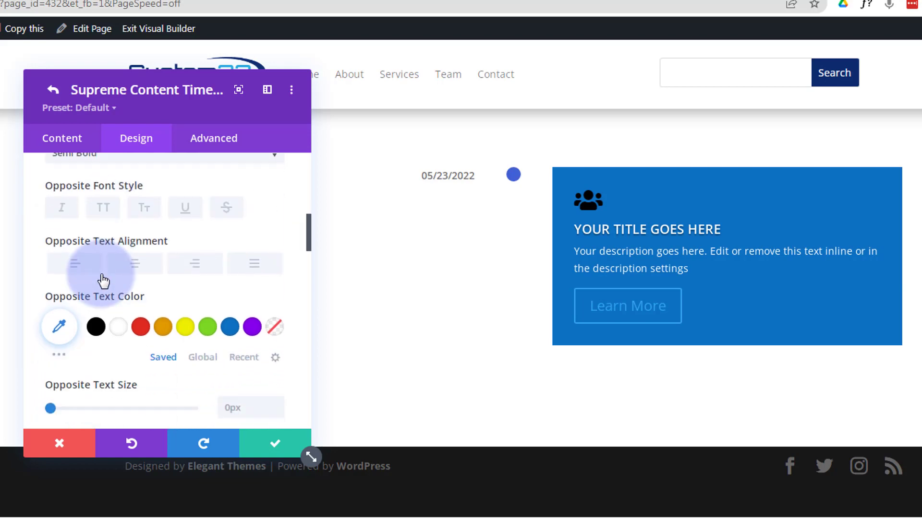
left_click_drag(50, 264, 78, 264)
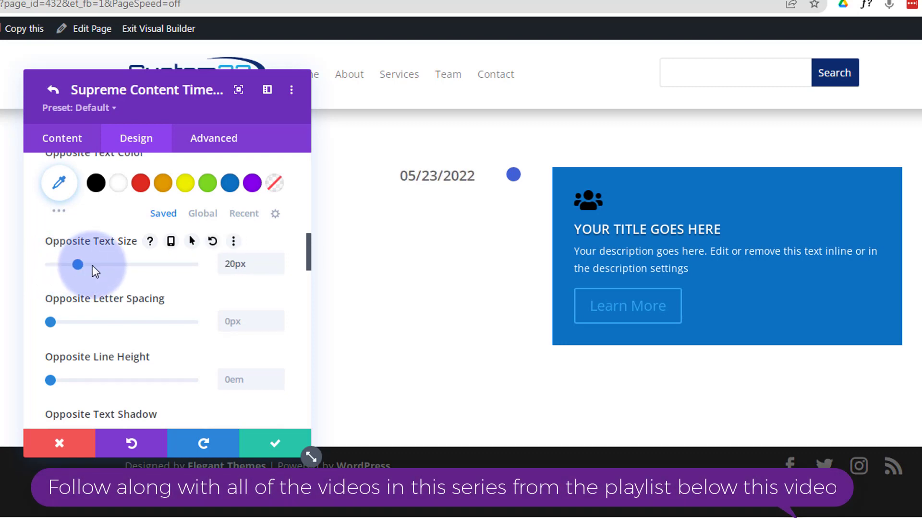
Enable custom styles for the timeline item's button and make the button text white
scroll(138, 307, "down", 3)
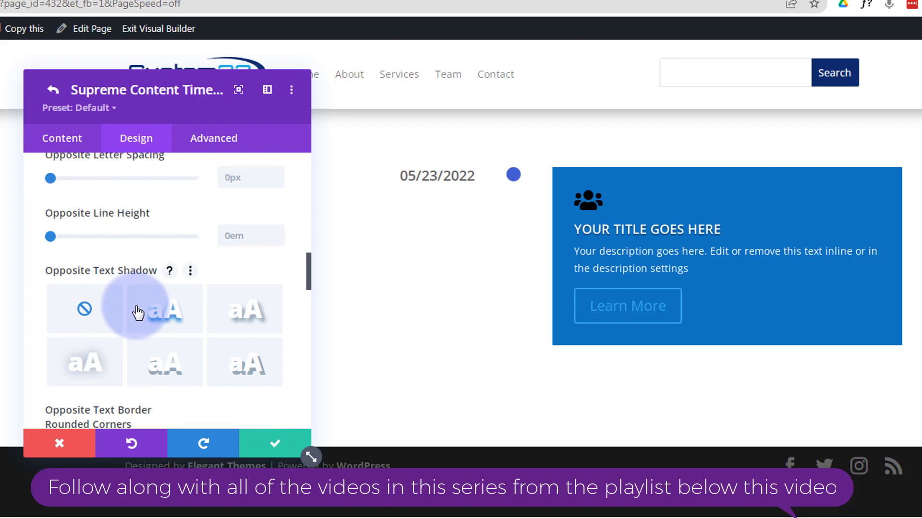
scroll(135, 307, "down", 3)
scroll(136, 310, "down", 5)
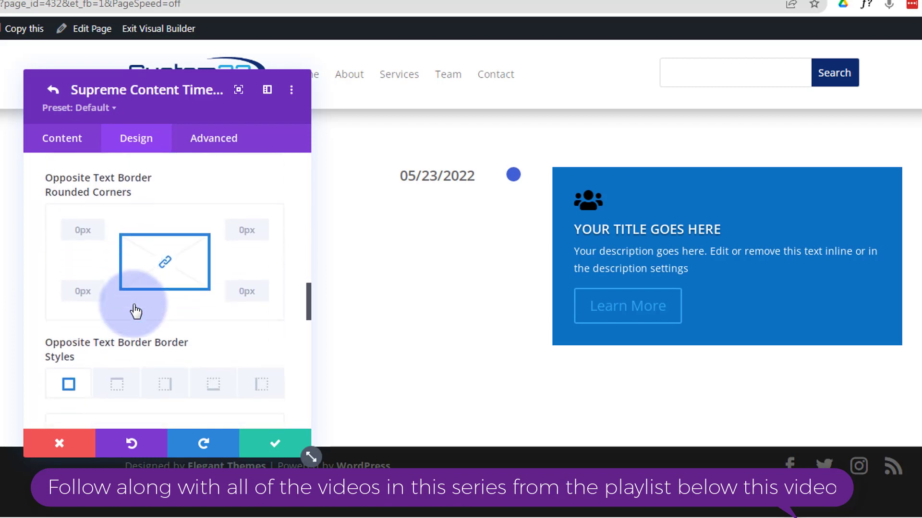
scroll(136, 311, "down", 5)
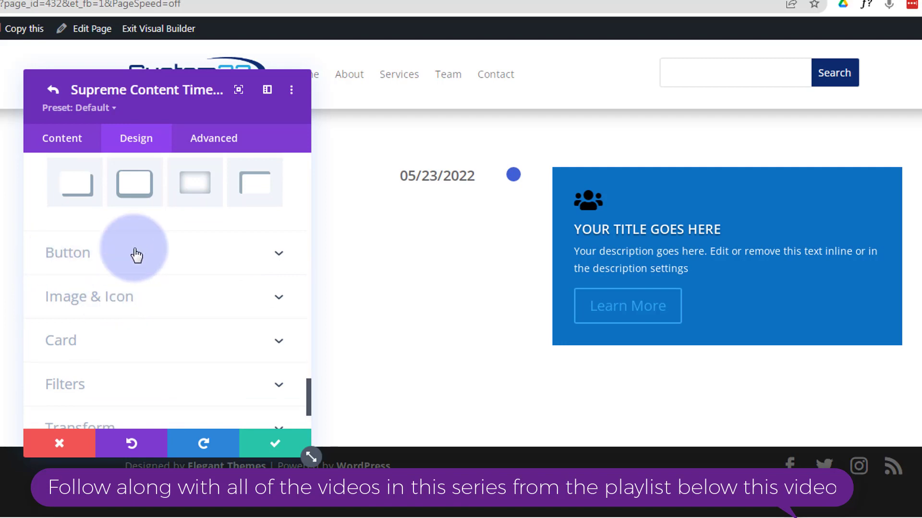
left_click(158, 259)
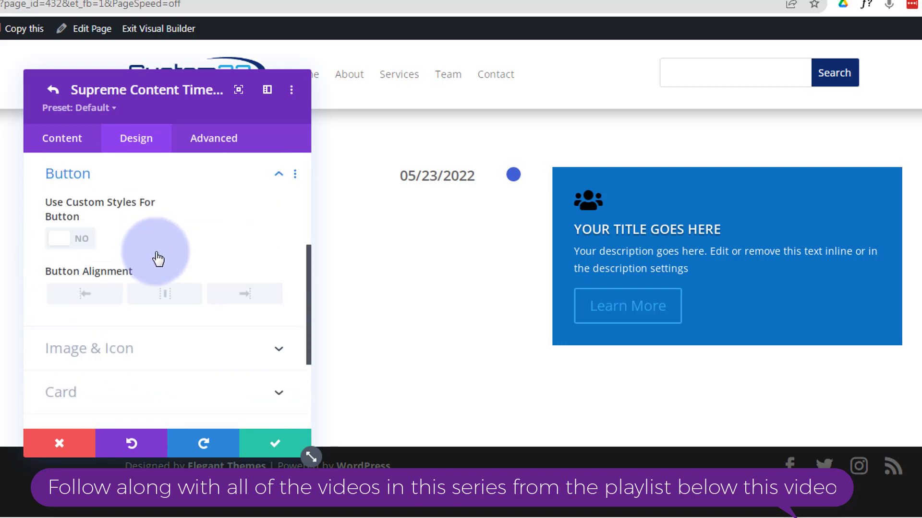
left_click(82, 240)
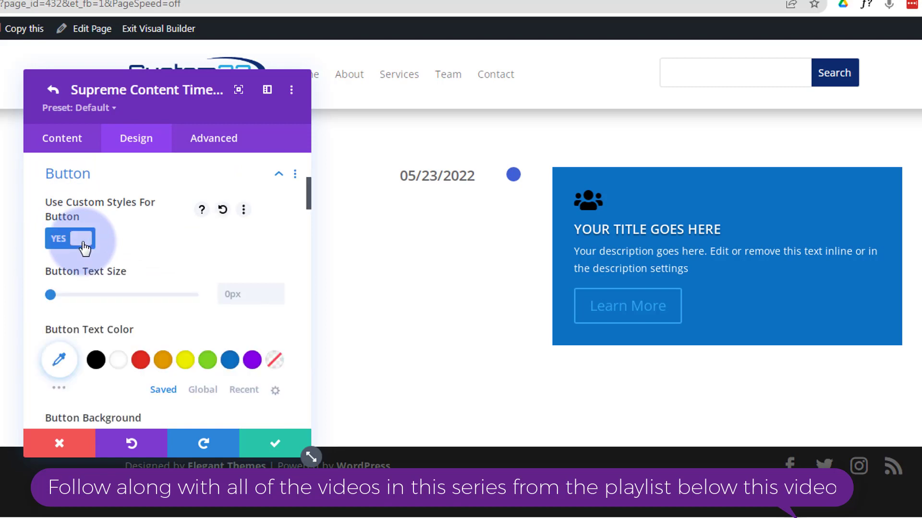
scroll(148, 233, "down", 3)
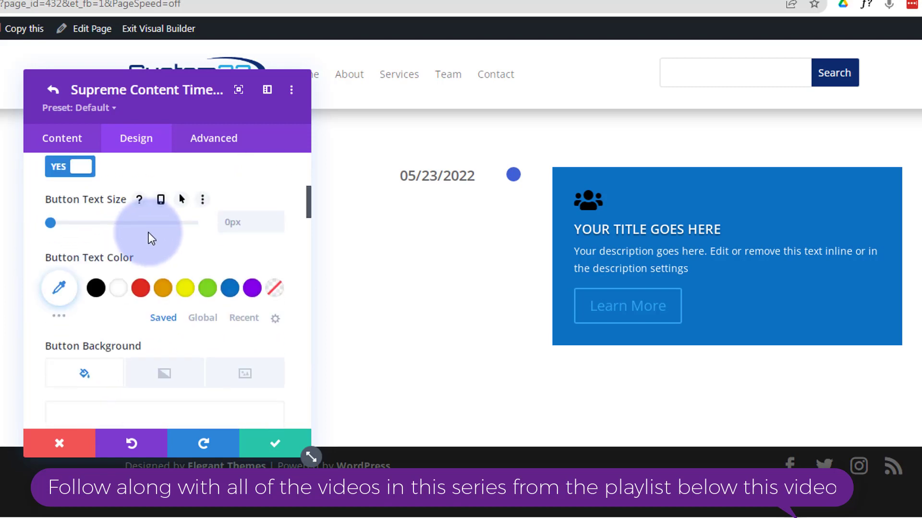
left_click(121, 293)
Set the button's background color to the purple swatch #8300e9
scroll(126, 269, "down", 3)
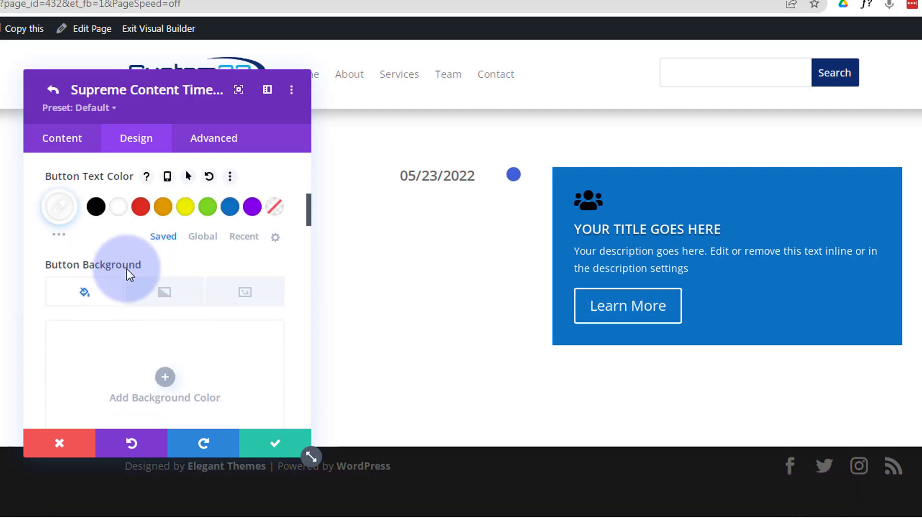
scroll(126, 268, "down", 3)
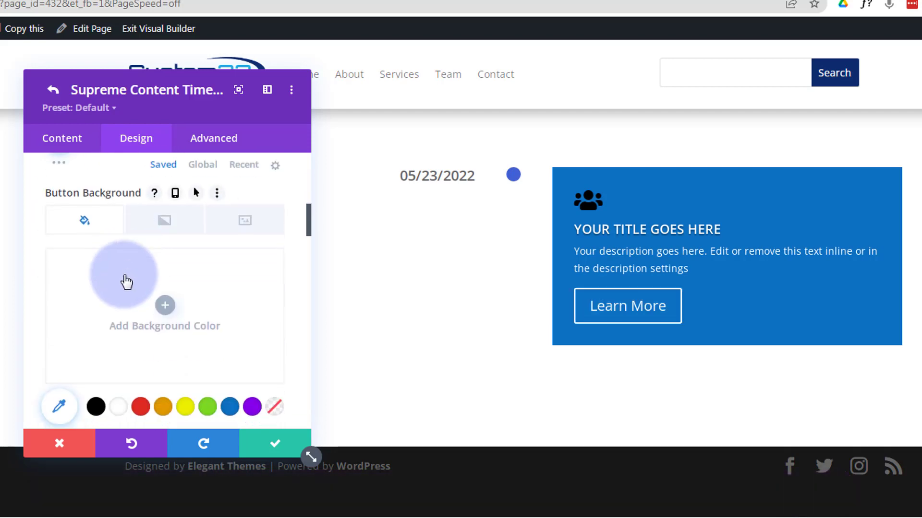
scroll(126, 282, "down", 2)
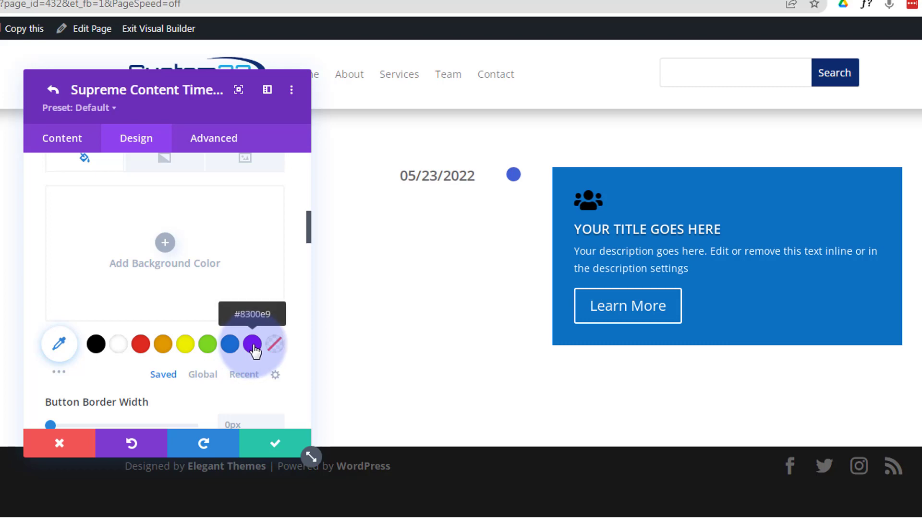
left_click(253, 345)
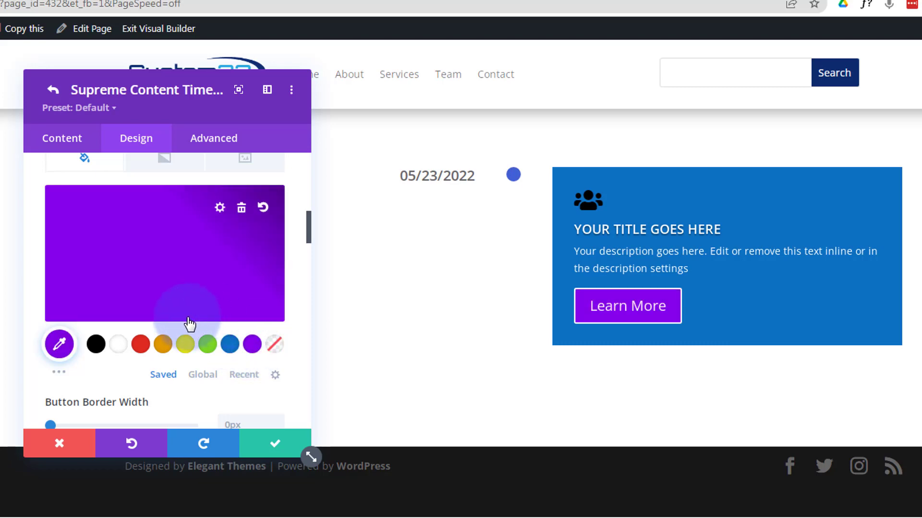
Enable a separate hover state for the button background and set its hover color to red, #e02b20
scroll(189, 324, "up", 3)
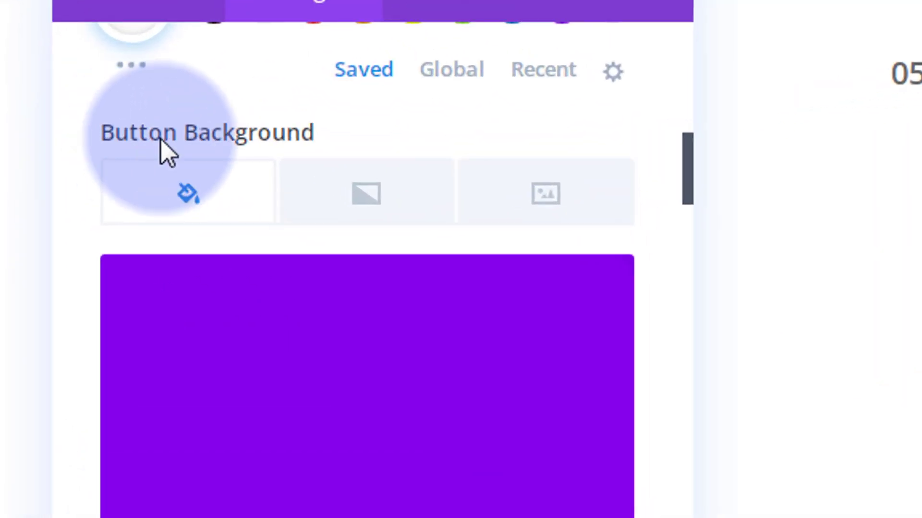
mouse_move(102, 207)
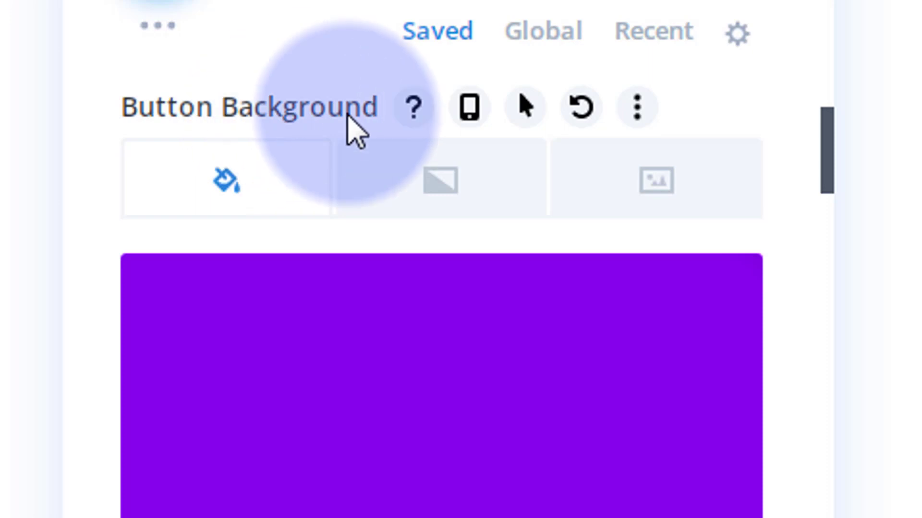
left_click(527, 108)
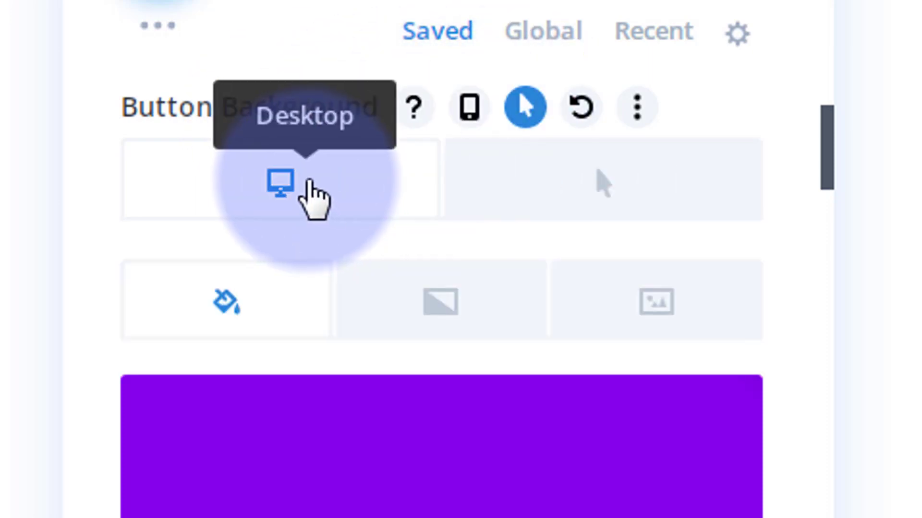
mouse_move(319, 477)
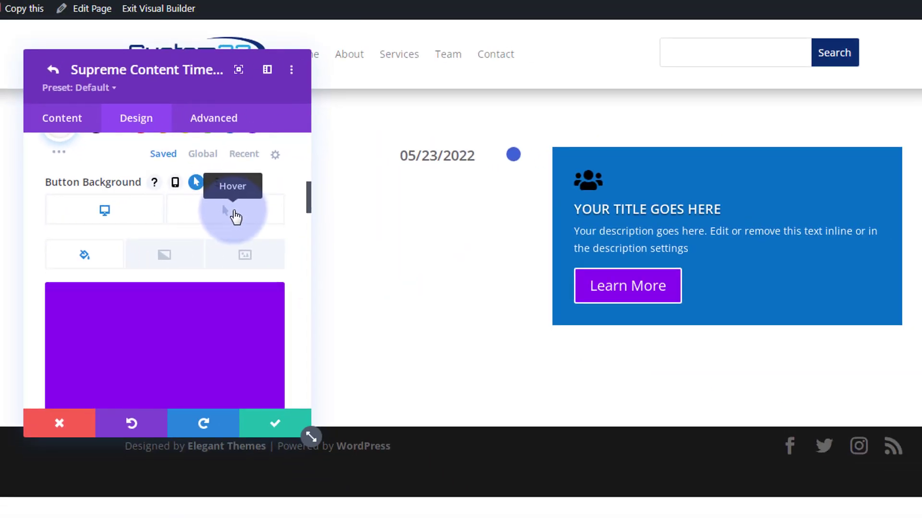
left_click(235, 217)
scroll(231, 214, "down", 3)
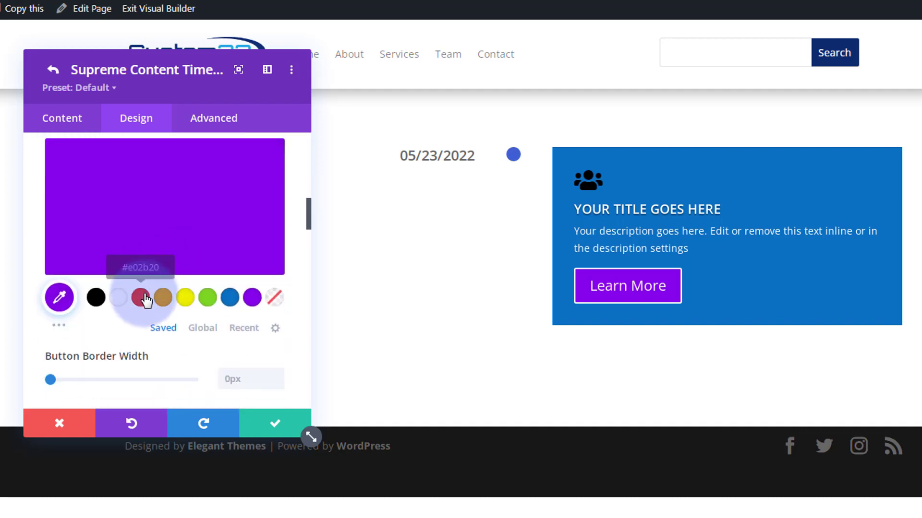
left_click(146, 300)
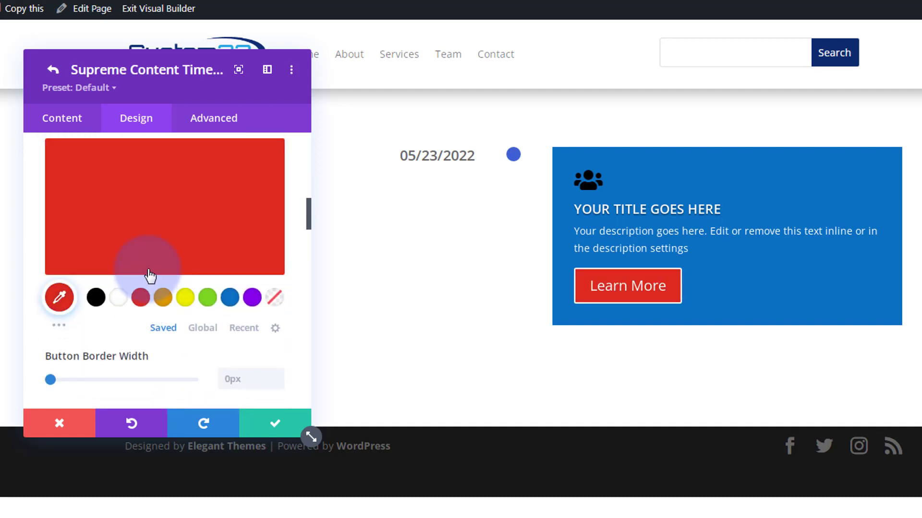
scroll(150, 264, "up", 3)
scroll(150, 265, "down", 3)
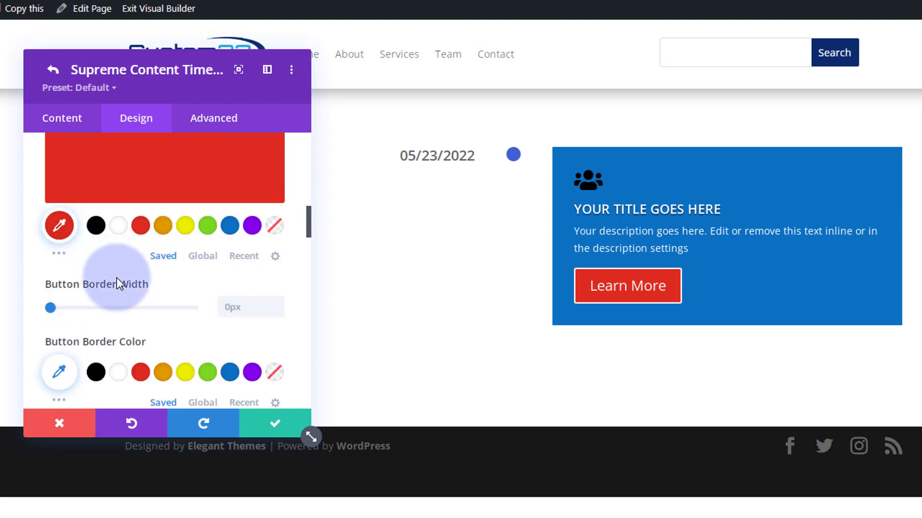
scroll(115, 269, "up", 3)
scroll(82, 264, "up", 2)
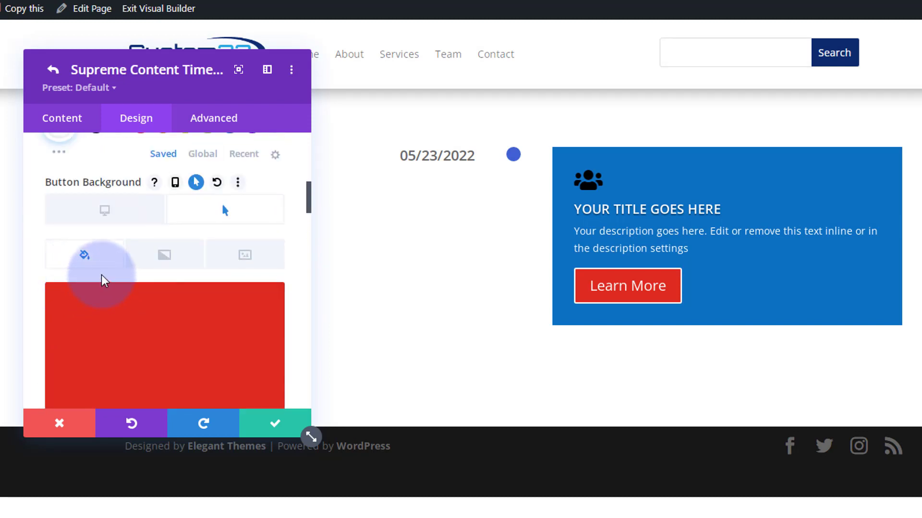
Switch the button background back to its desktop state and remove the button's border by setting its width to 0px
left_click(103, 217)
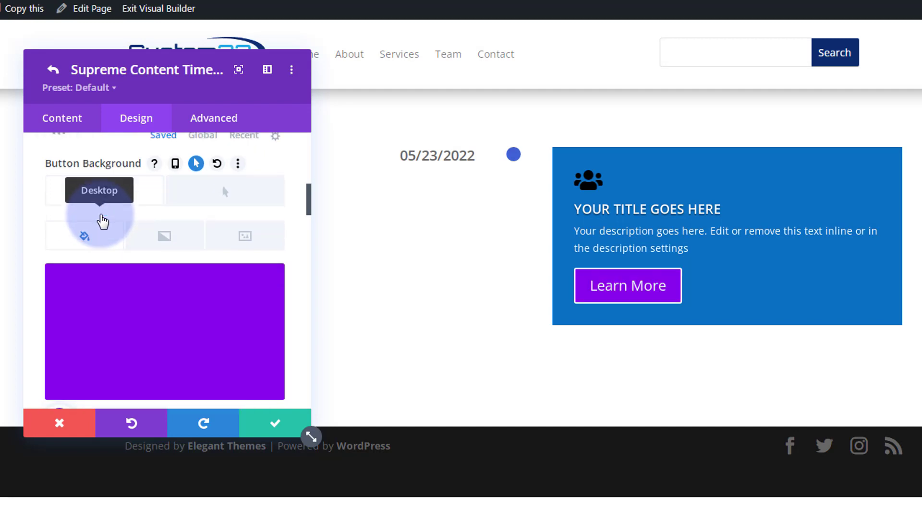
scroll(103, 223, "down", 5)
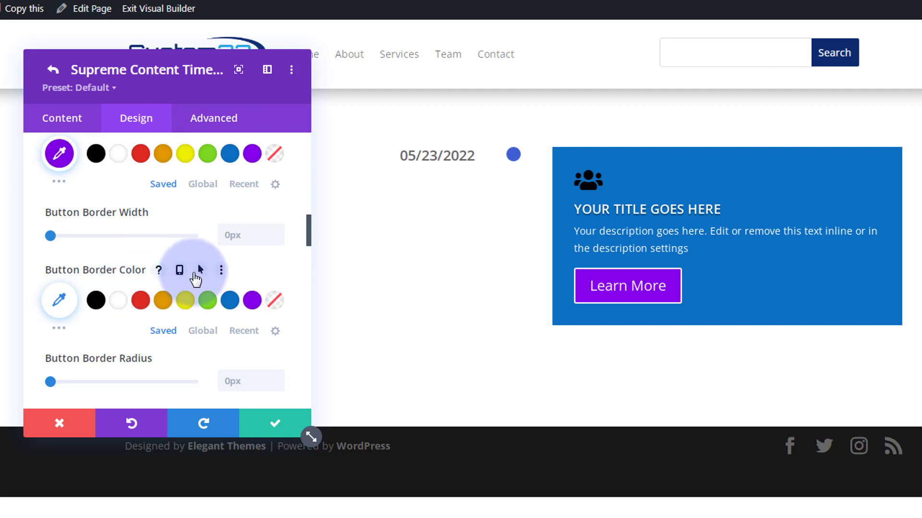
scroll(132, 235, "up", 3)
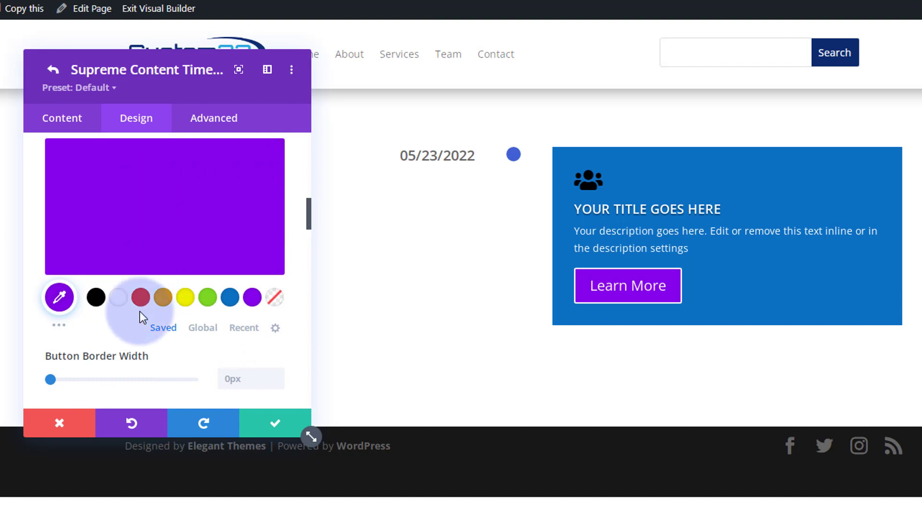
scroll(140, 312, "down", 3)
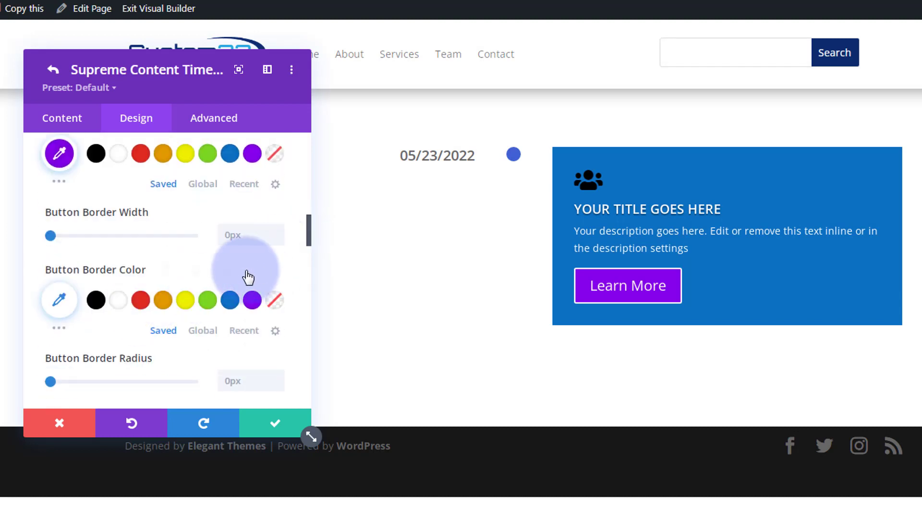
left_click(278, 240)
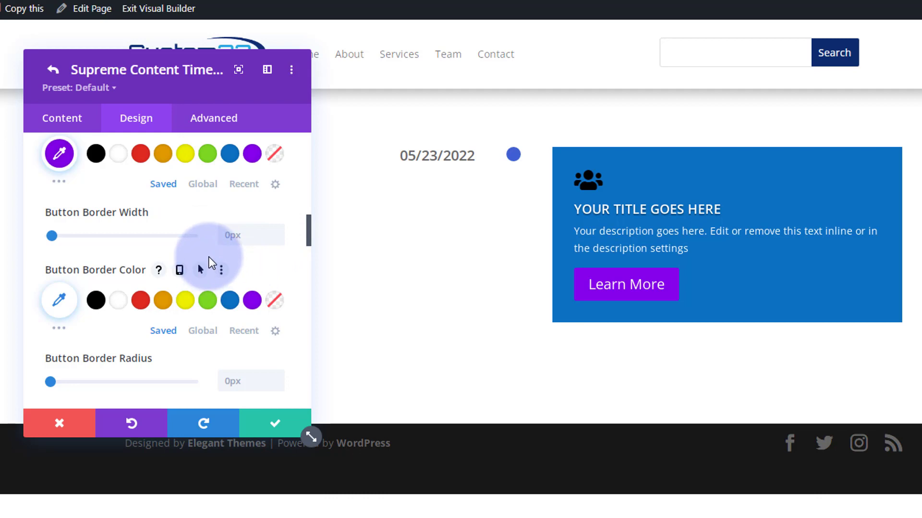
Make the timeline item's icon white and give it a purple background from the saved color swatches
scroll(209, 257, "down", 6)
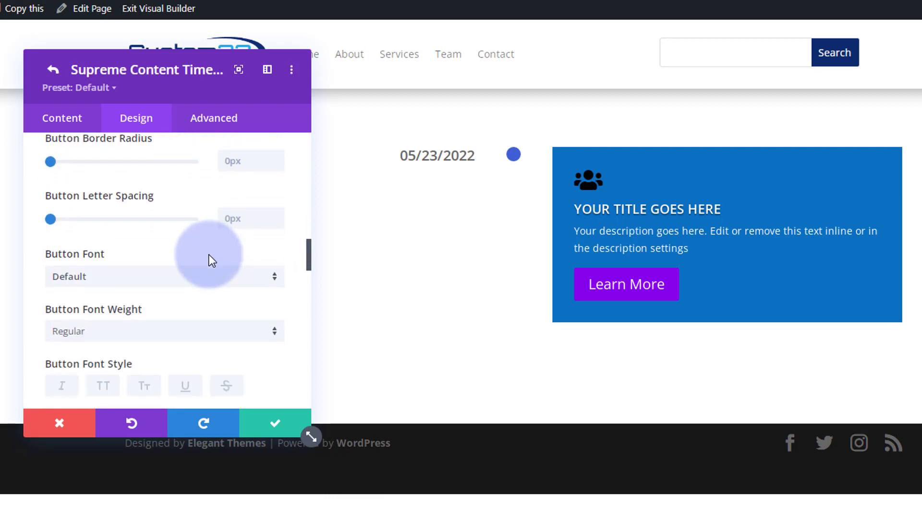
scroll(209, 257, "down", 10)
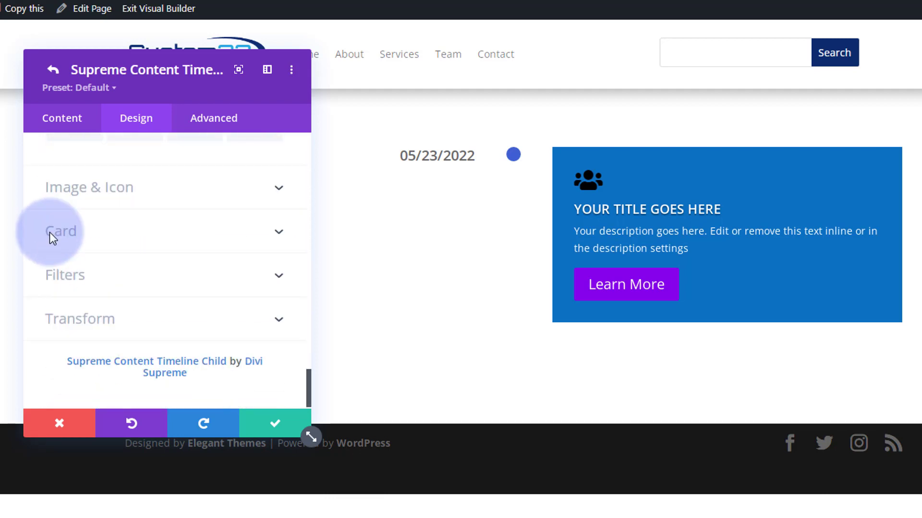
left_click(139, 196)
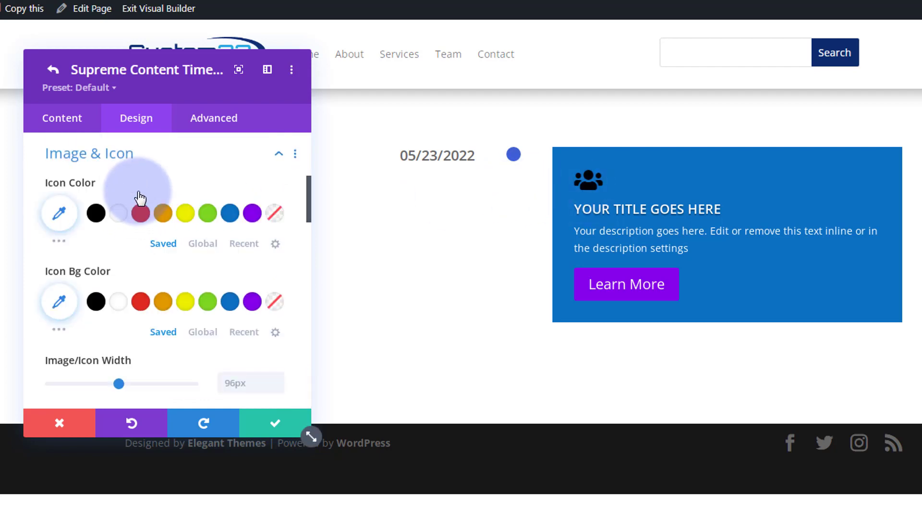
left_click(118, 214)
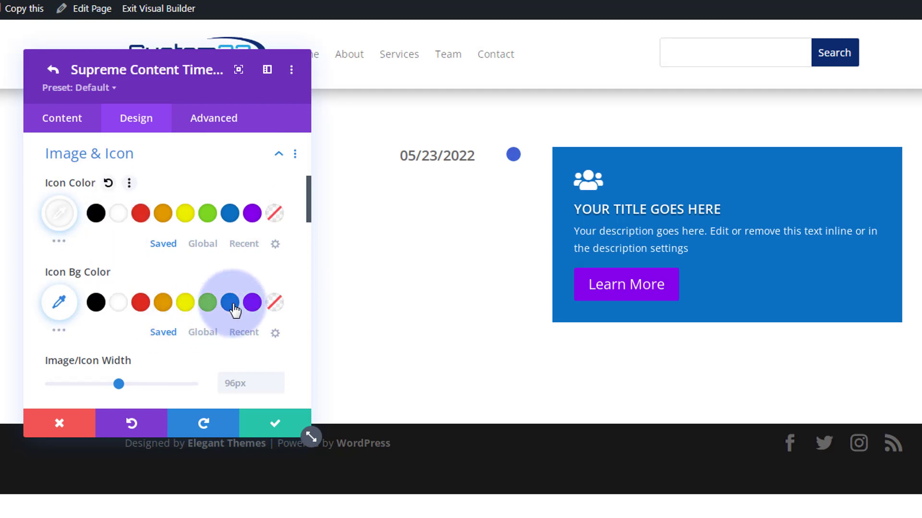
left_click(250, 304)
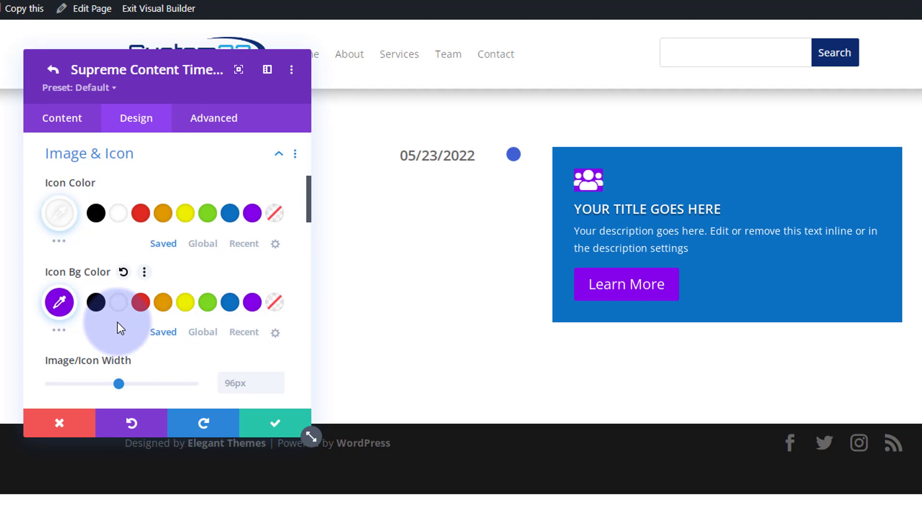
Try center and right alignment for the timeline item's icon, and settle on Left
scroll(117, 322, "down", 2)
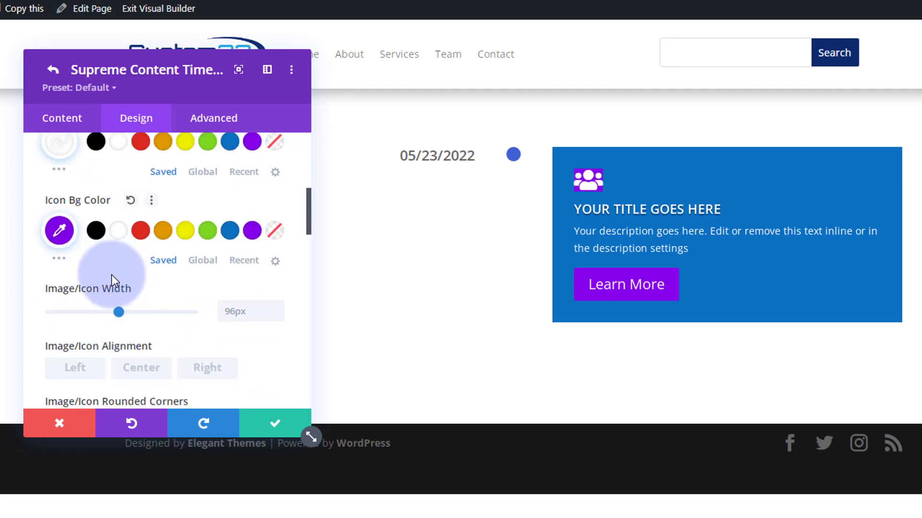
scroll(112, 274, "down", 2)
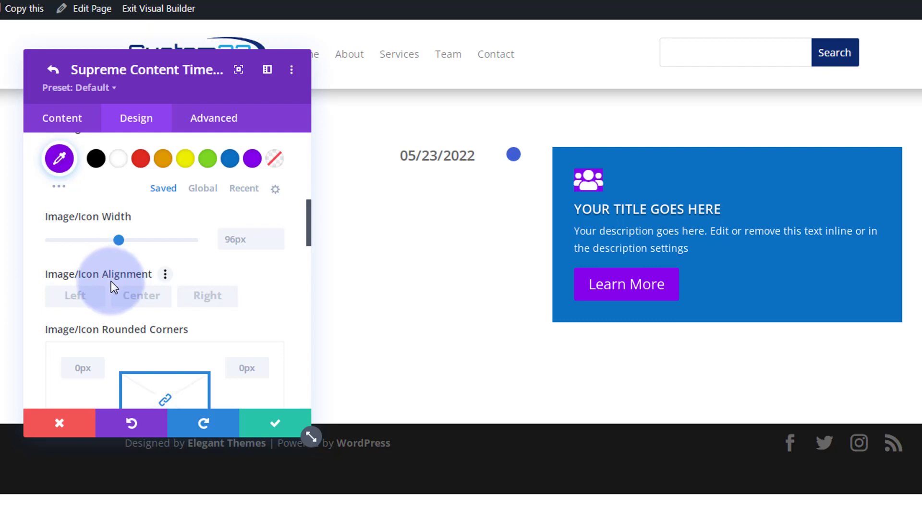
left_click(144, 301)
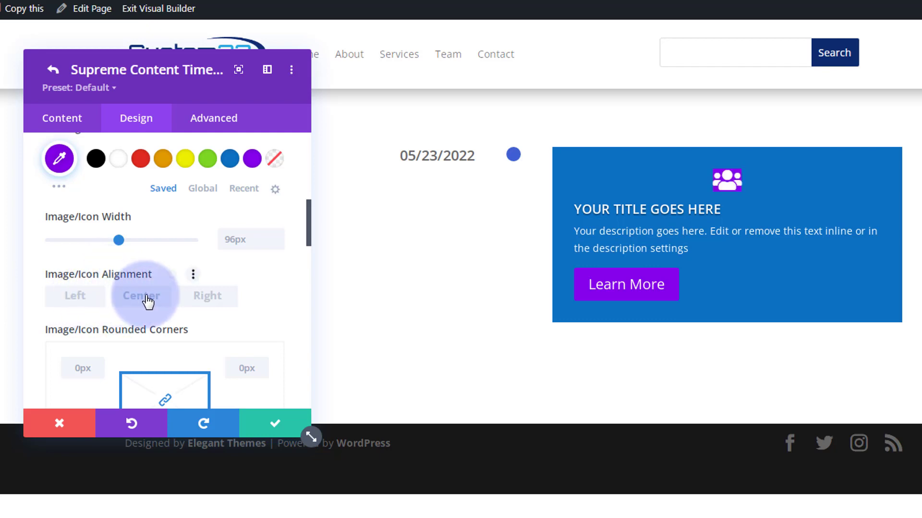
left_click(213, 302)
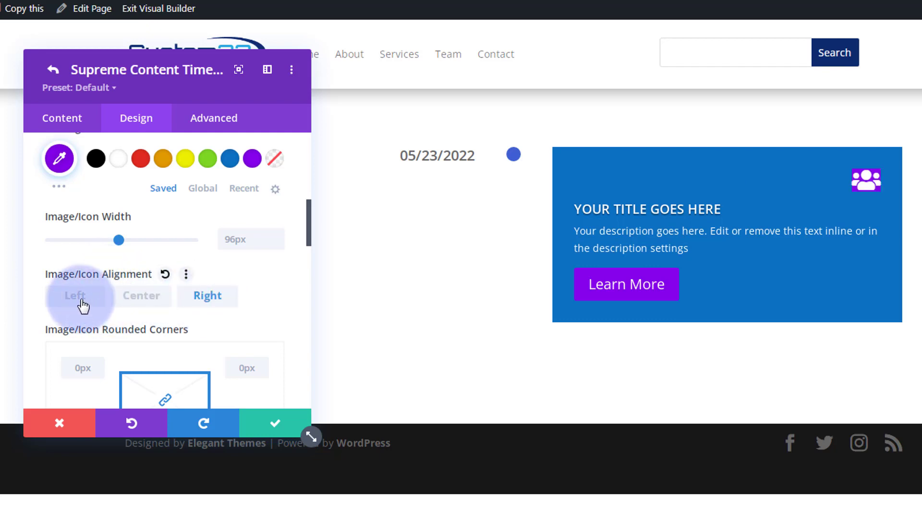
left_click(79, 300)
Give the timeline item's icon a white (#ffffff) border on all sides with a width of 3px
scroll(110, 308, "down", 3)
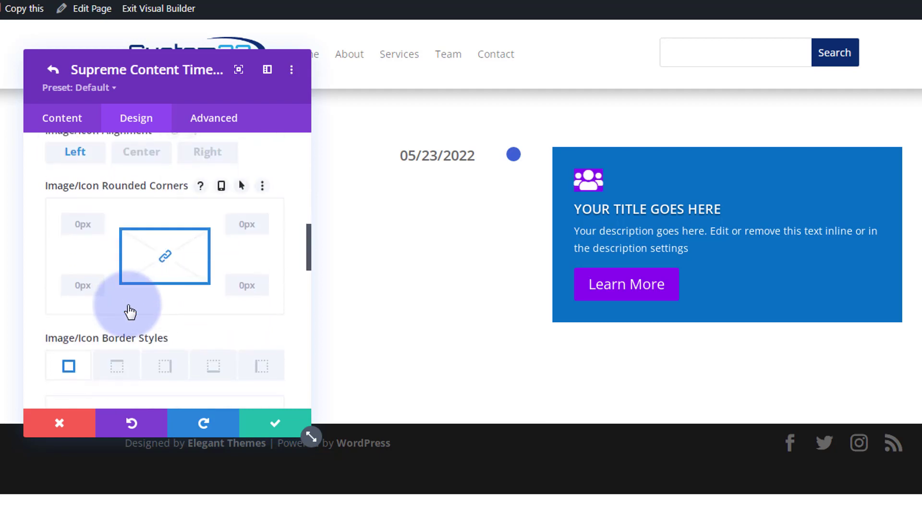
scroll(128, 310, "down", 2)
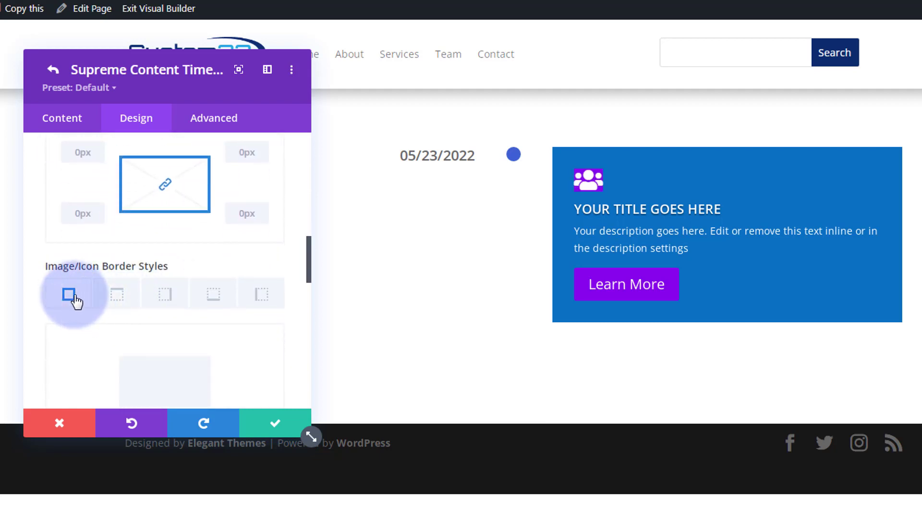
scroll(74, 301, "down", 5)
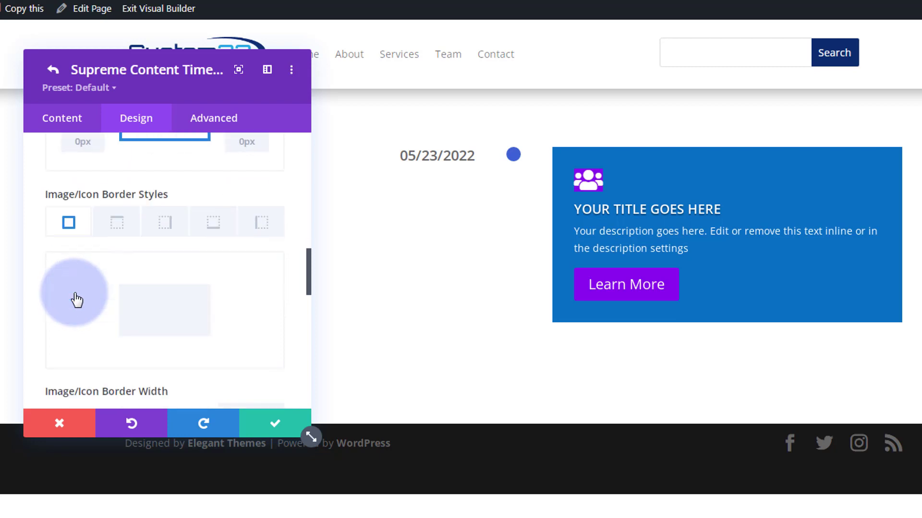
left_click(118, 335)
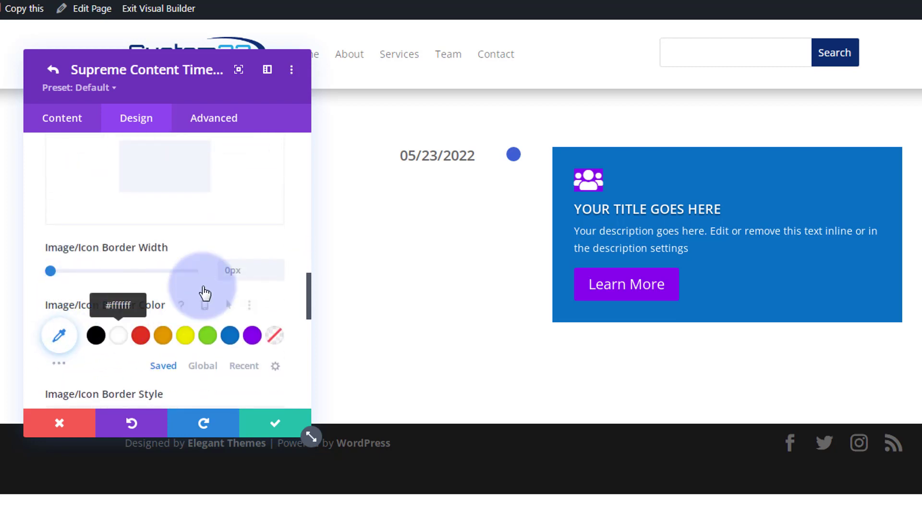
left_click(278, 268)
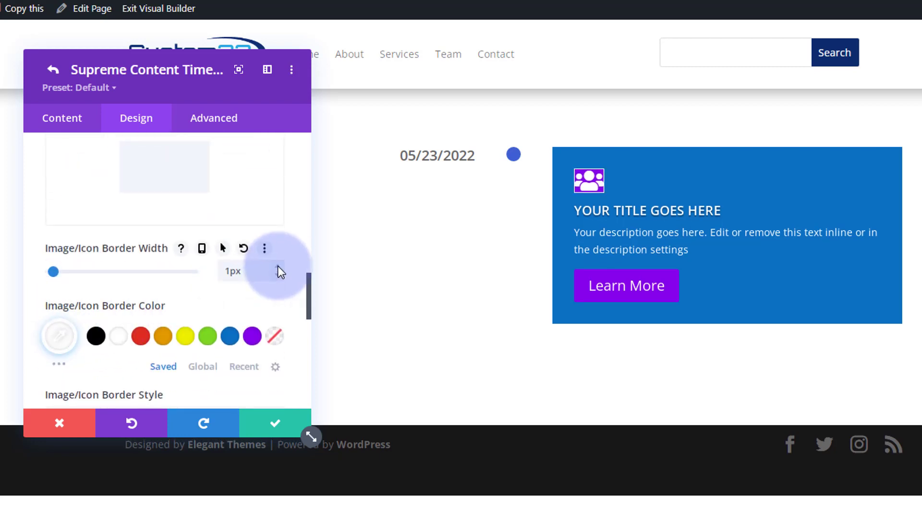
left_click(277, 268)
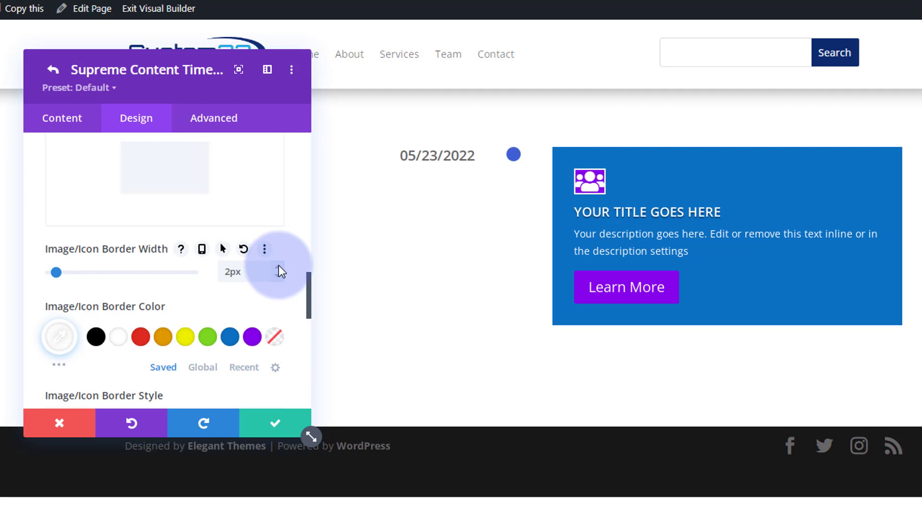
left_click(278, 266)
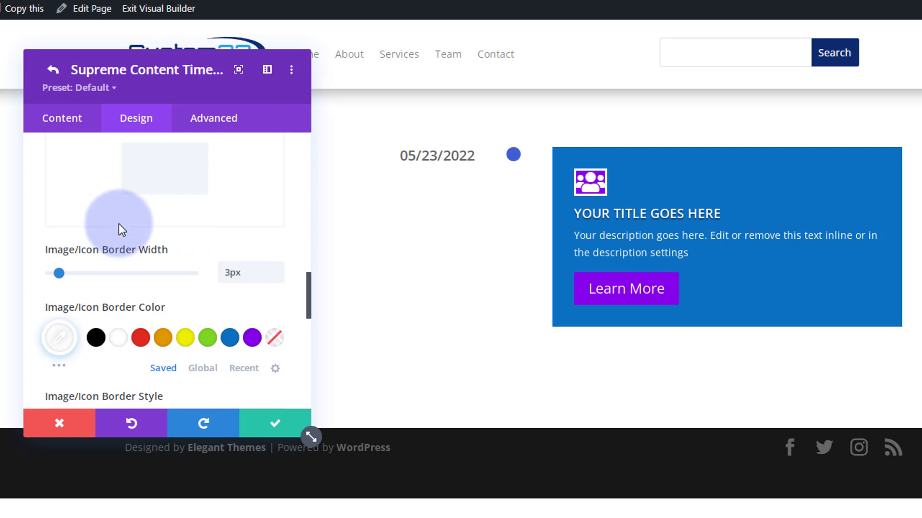
Set the icon's padding to a linked 5px for top and bottom and a linked 3px for left and right
scroll(119, 223, "down", 3)
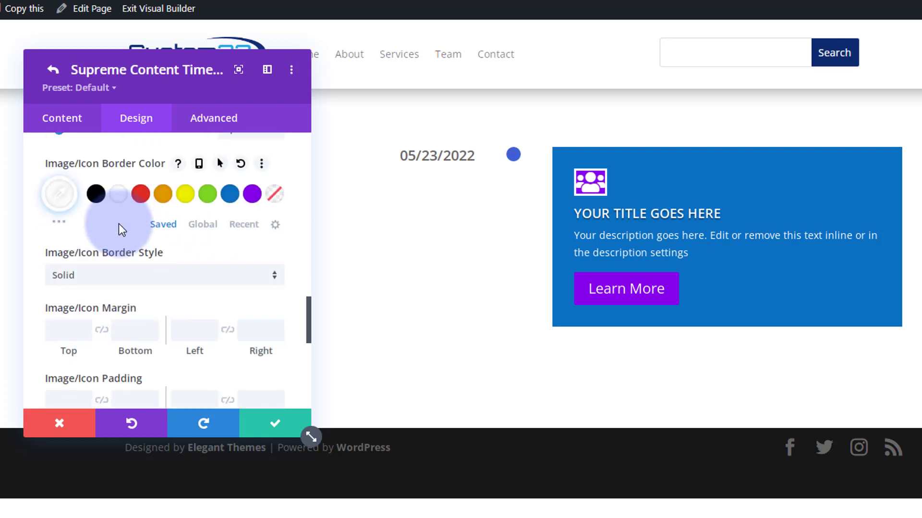
scroll(119, 223, "down", 2)
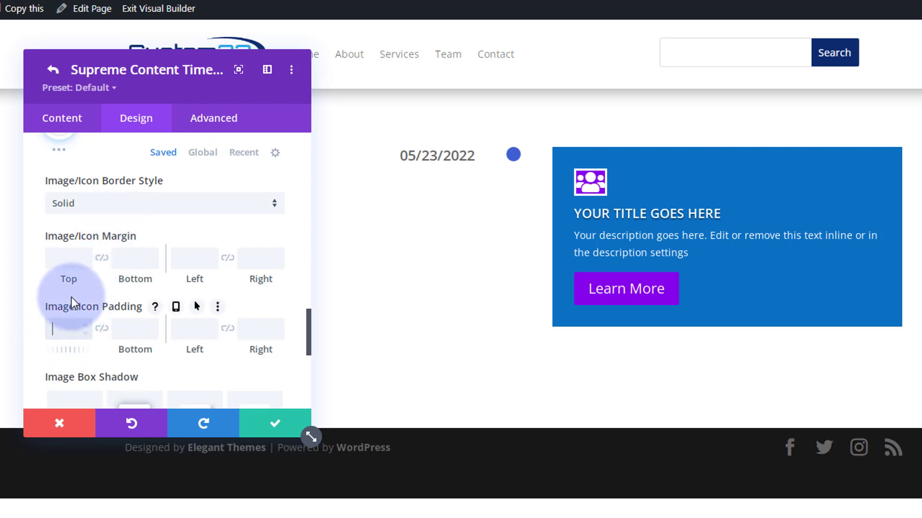
type("5")
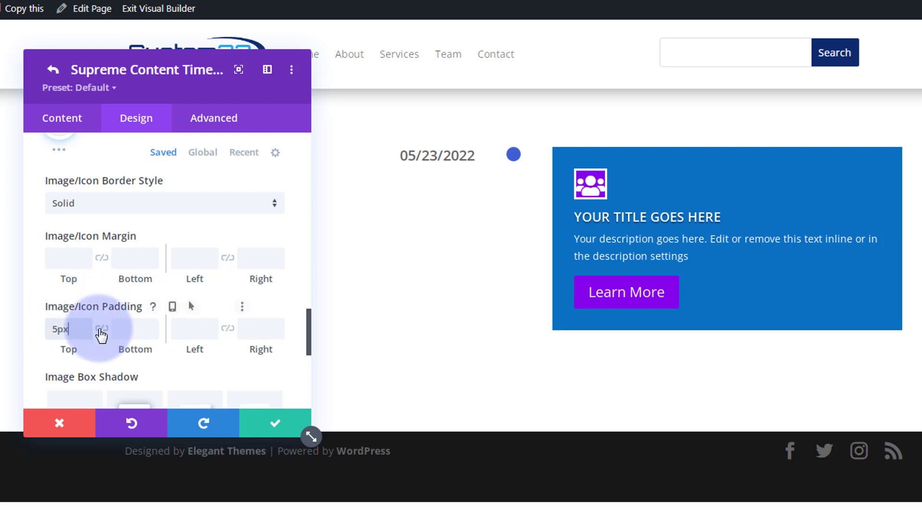
left_click(100, 331)
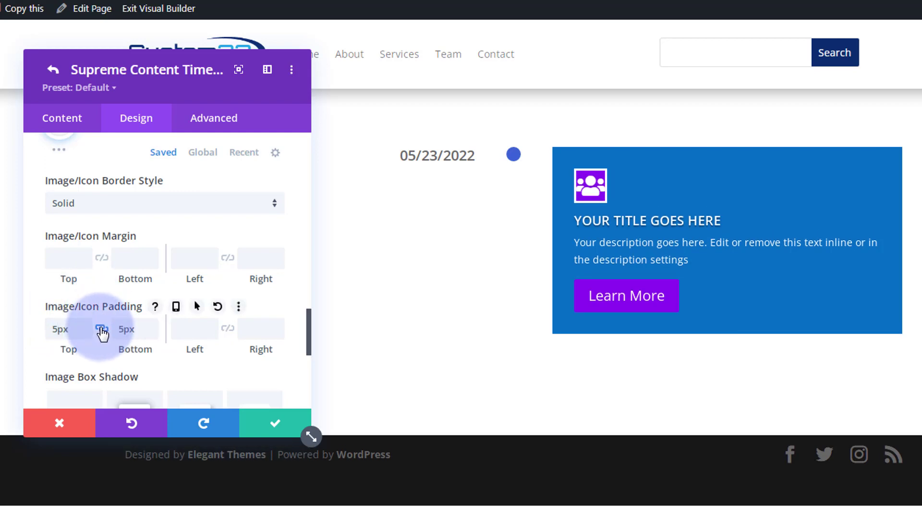
left_click(187, 328)
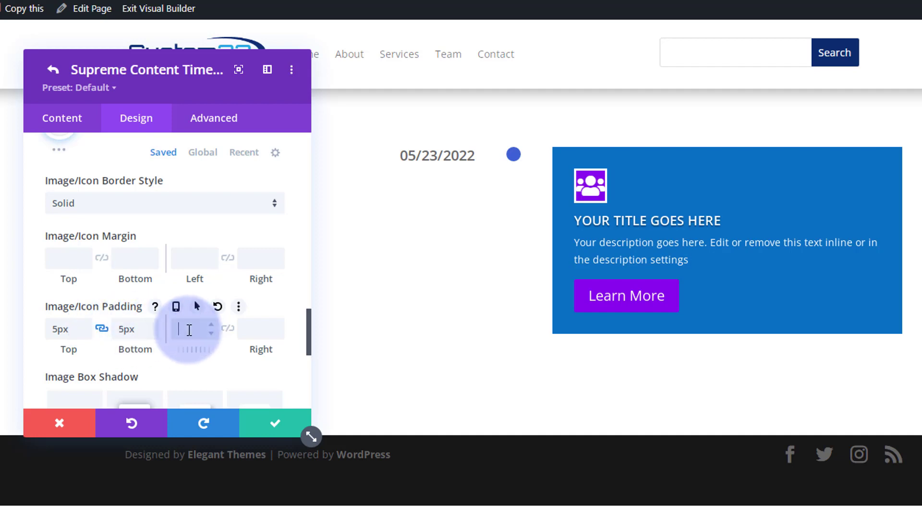
type("3px")
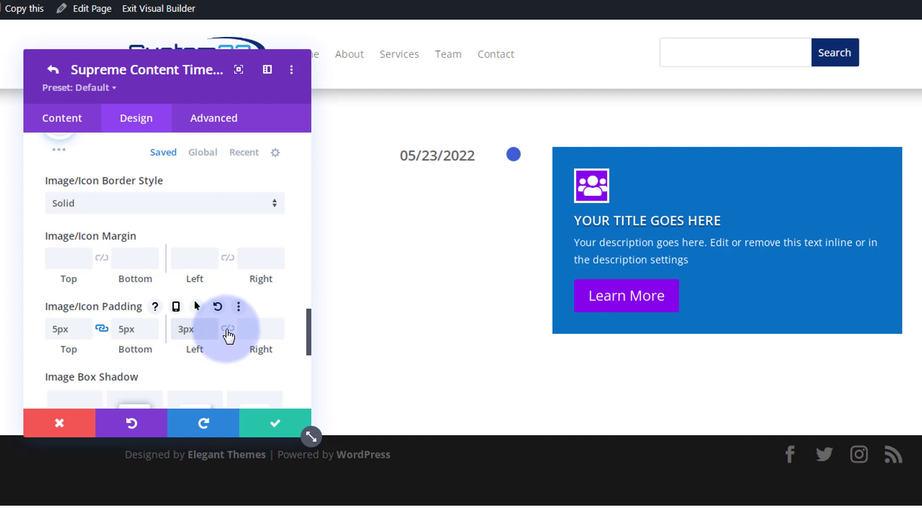
left_click(227, 329)
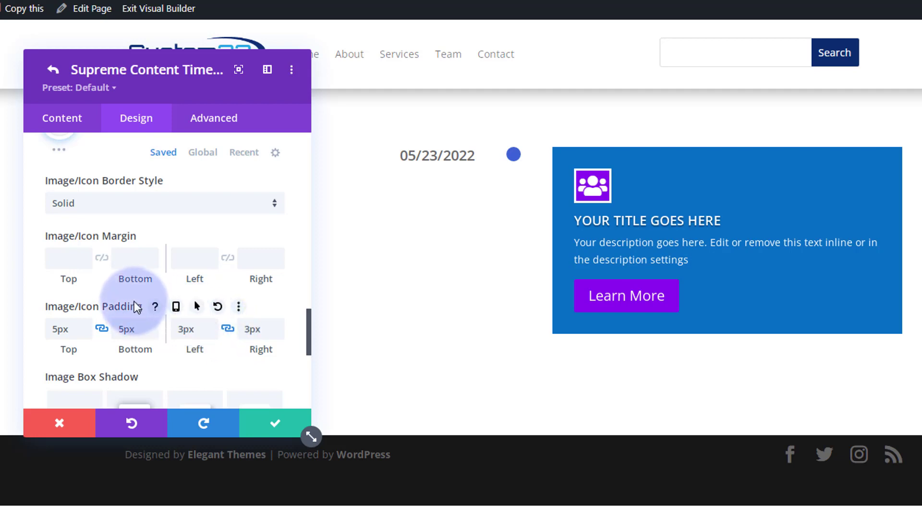
Reduce the icon's border width to 2px
scroll(128, 291, "up", 3)
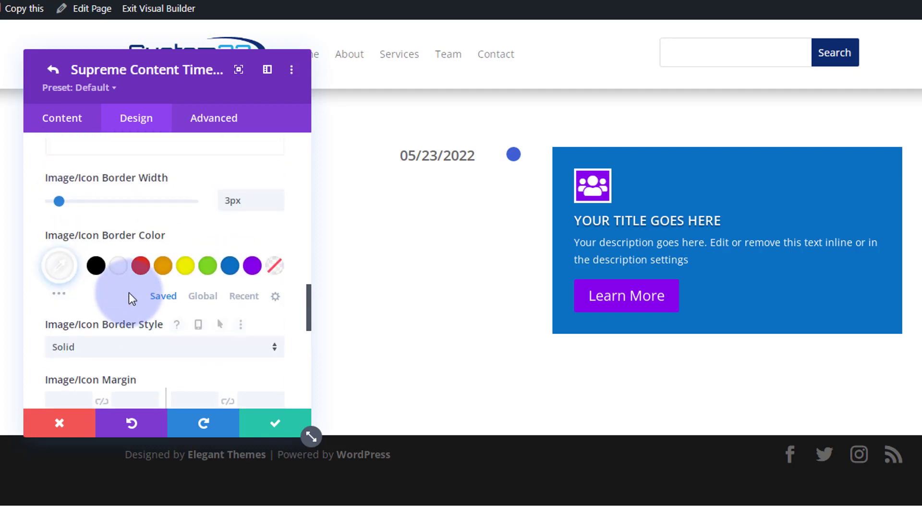
scroll(129, 293, "up", 2)
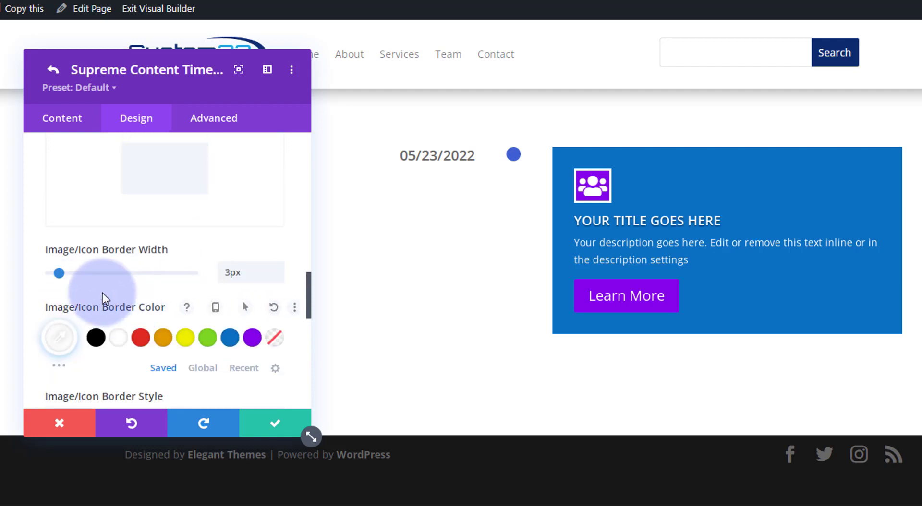
left_click(277, 276)
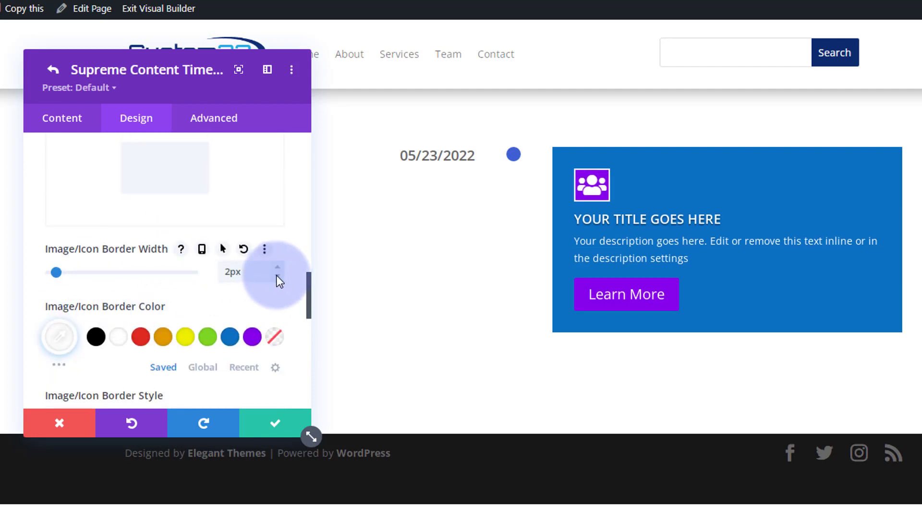
Round all four linked corners of the timeline item's icon to 50%
scroll(177, 293, "up", 5)
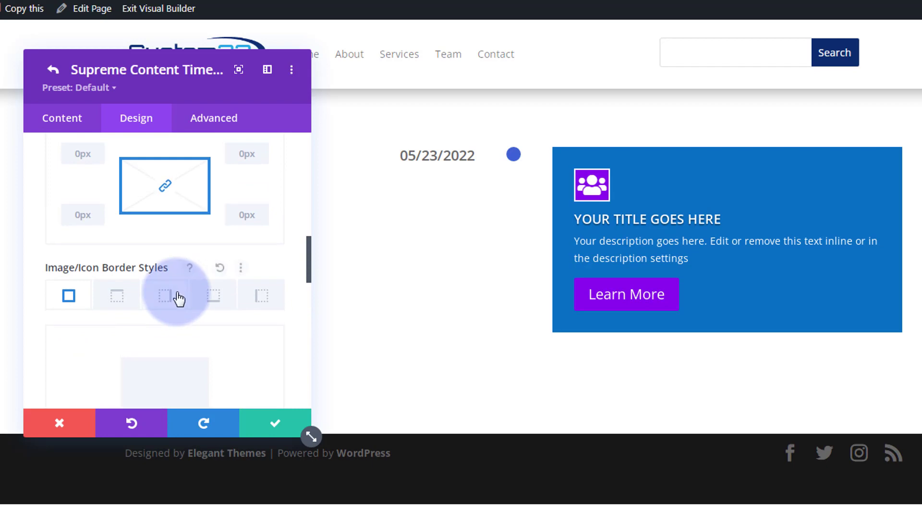
scroll(177, 296, "up", 2)
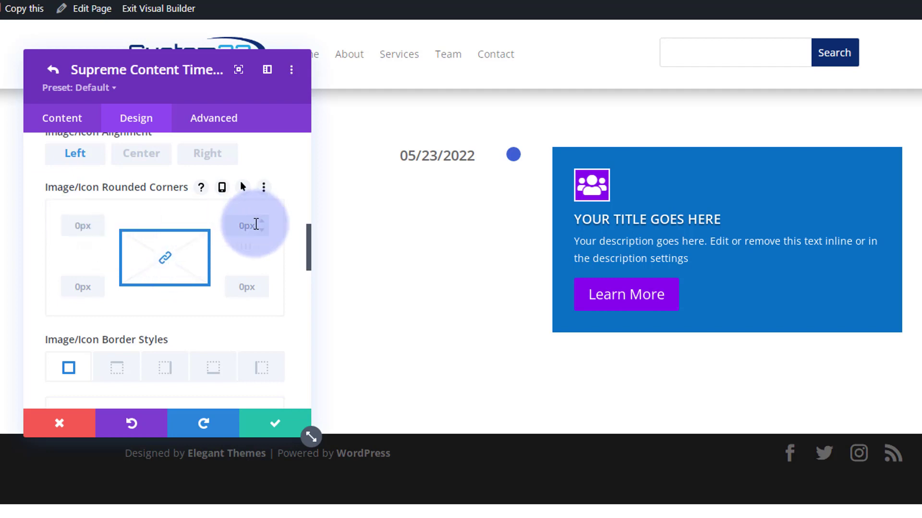
left_click(76, 223)
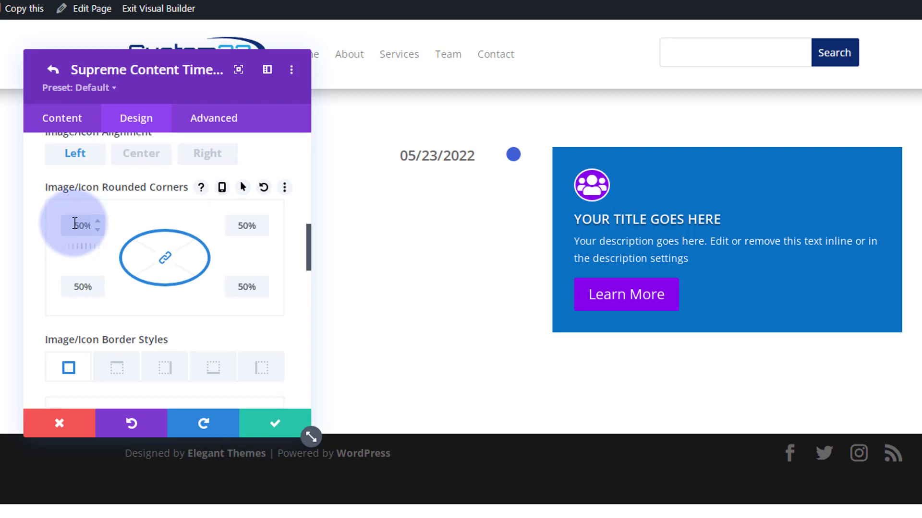
scroll(97, 281, "down", 2)
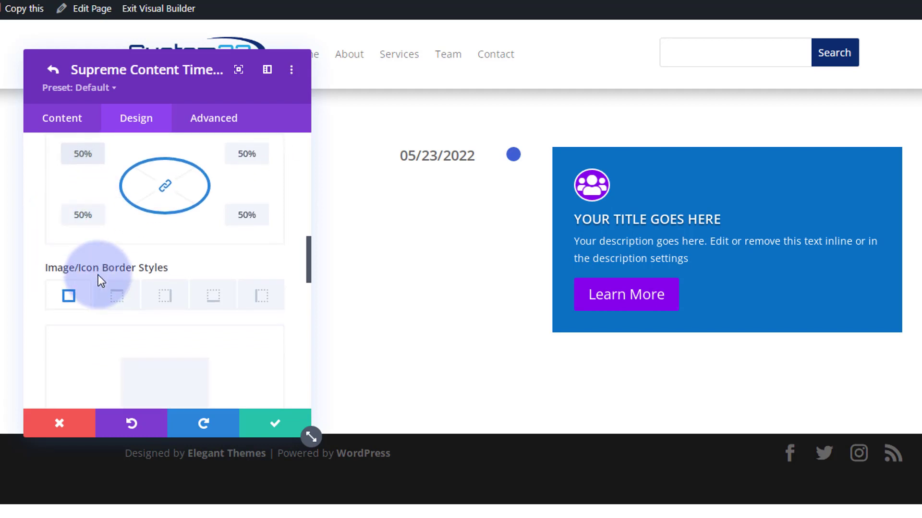
Increase the icon's linked top and bottom padding to 7px
scroll(98, 275, "down", 2)
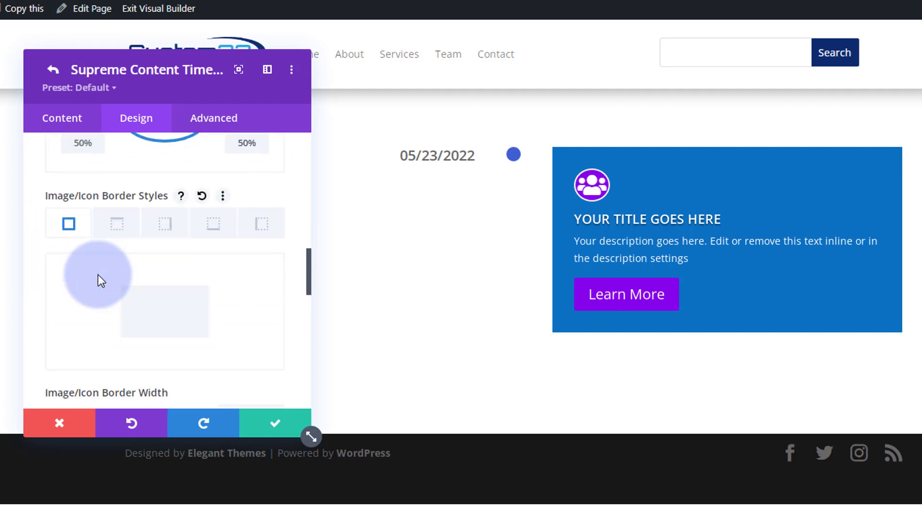
scroll(98, 279, "down", 6)
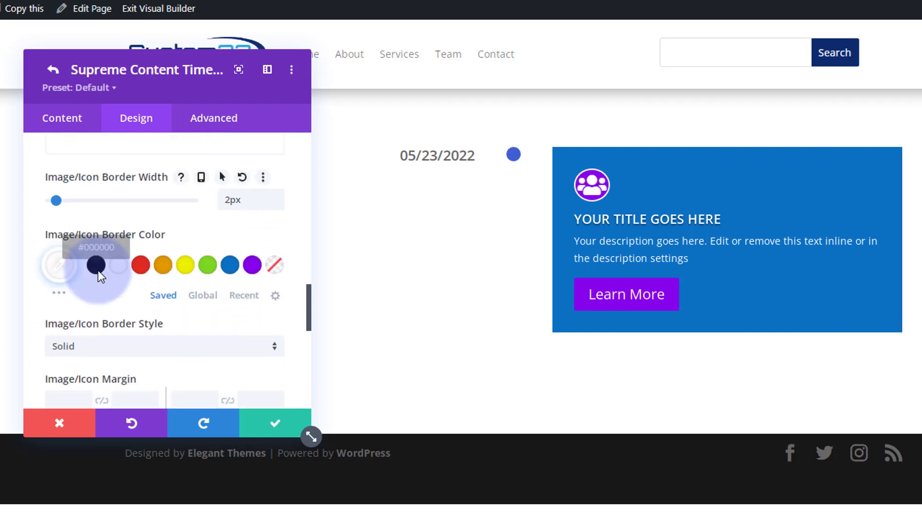
scroll(98, 269, "down", 6)
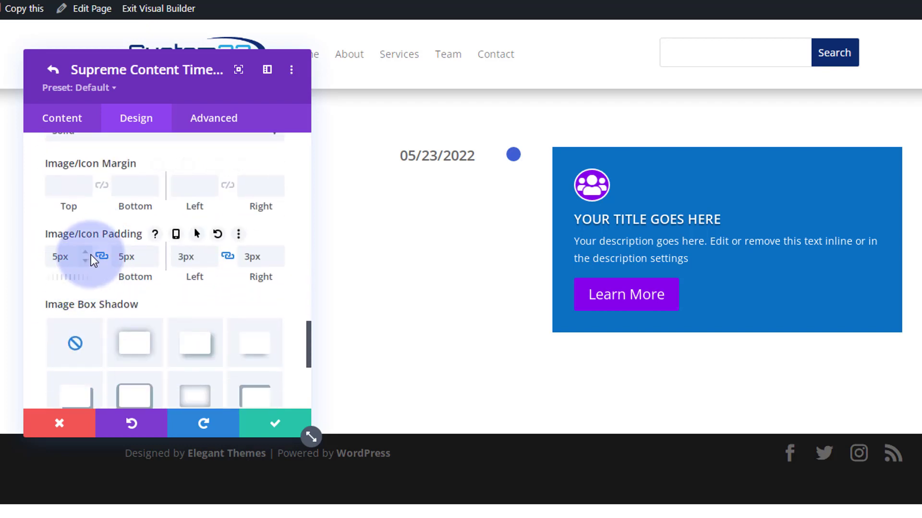
left_click(85, 252)
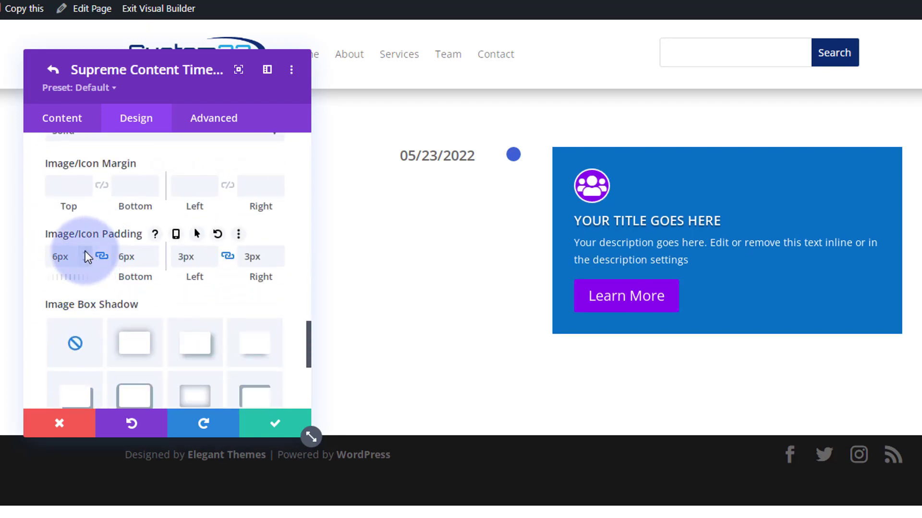
left_click(85, 251)
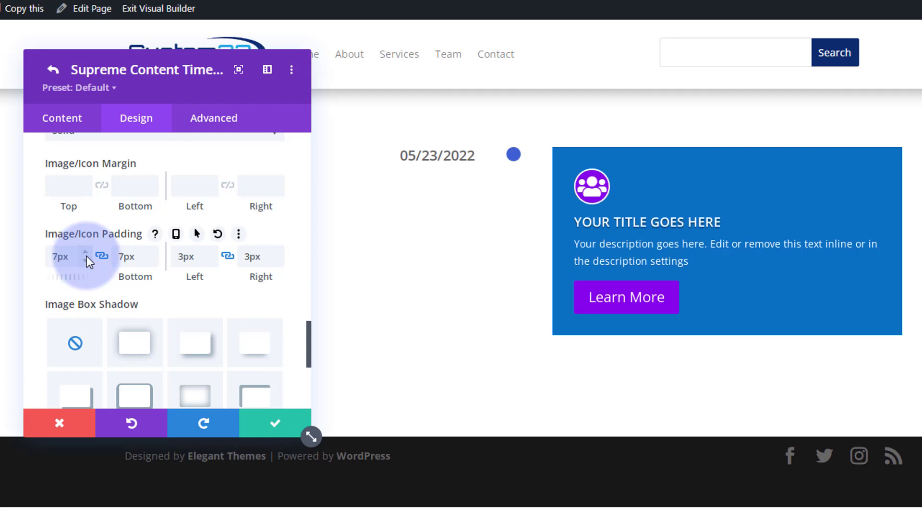
left_click(87, 260)
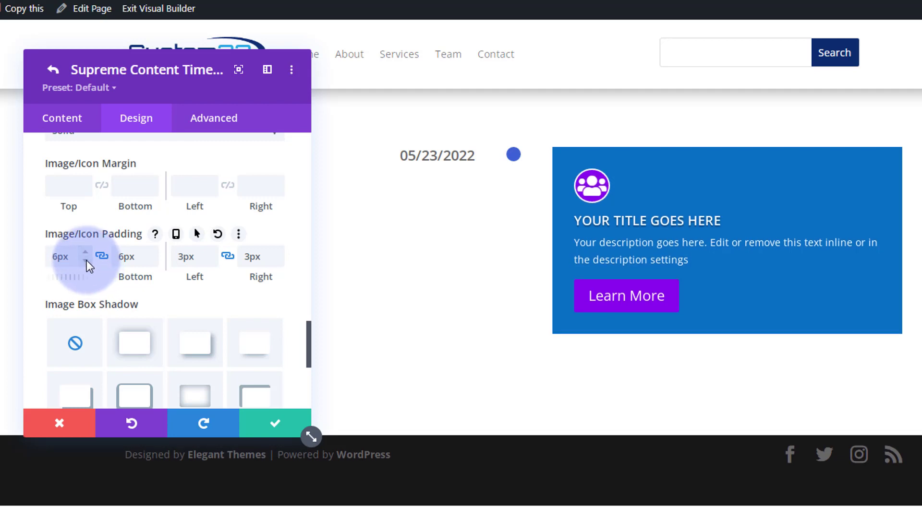
left_click(88, 253)
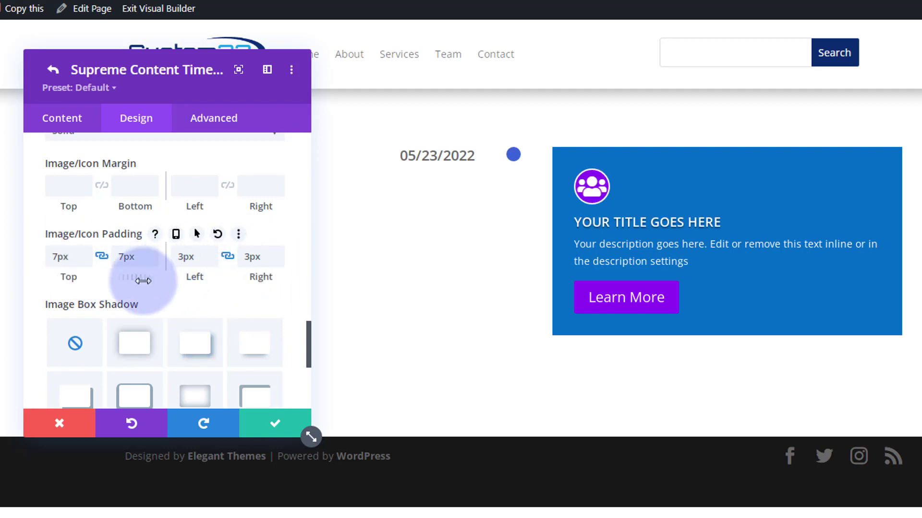
Apply the bottom-edge box shadow preset with a 0px horizontal and 12px vertical position to the timeline item's icon
scroll(144, 276, "up", 7)
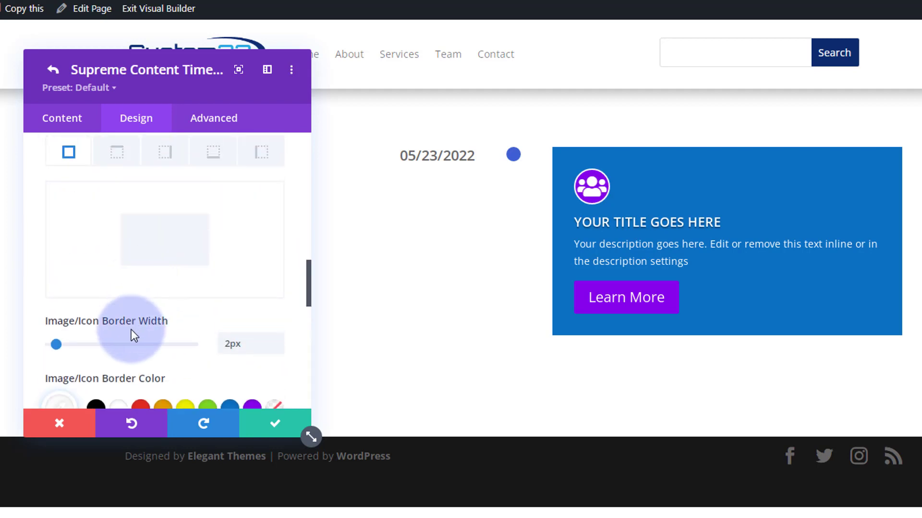
scroll(108, 326, "up", 3)
scroll(109, 324, "up", 5)
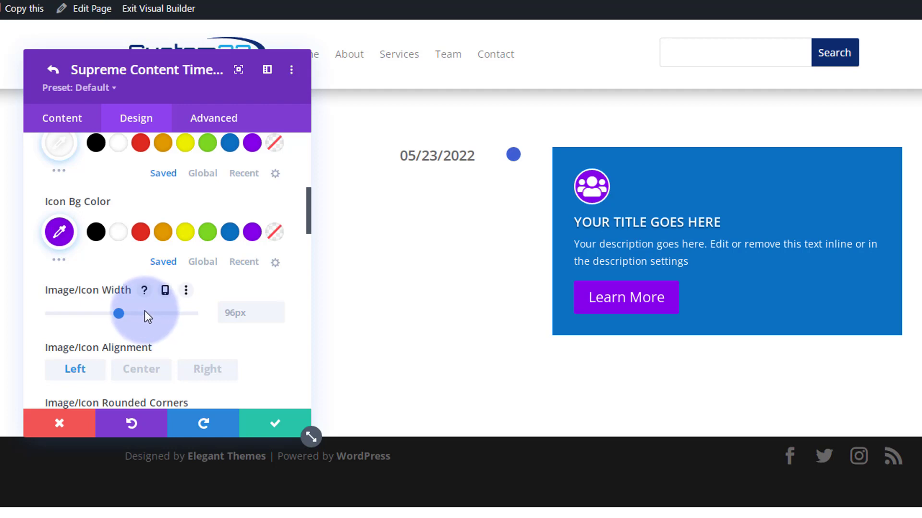
scroll(147, 317, "down", 5)
scroll(148, 312, "down", 10)
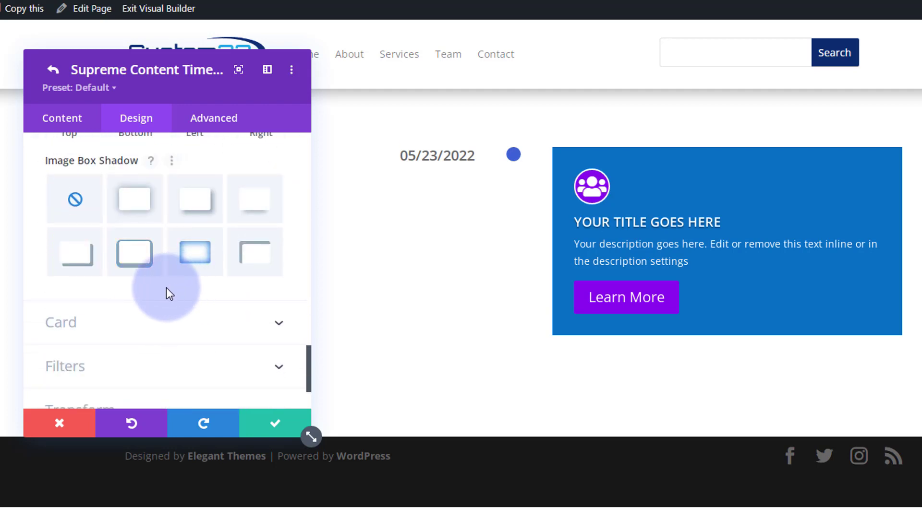
left_click(249, 216)
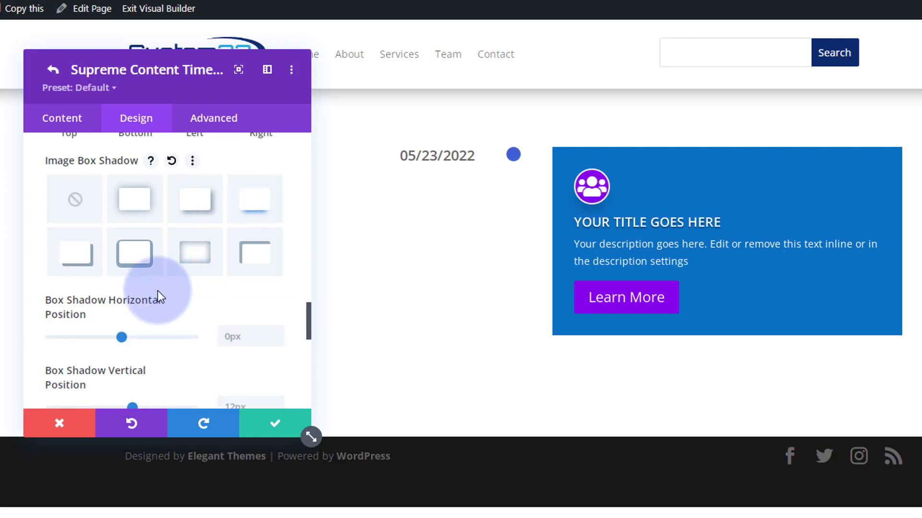
Round all four linked corners of the timeline item's card to 8px
scroll(157, 293, "down", 5)
scroll(158, 292, "down", 4)
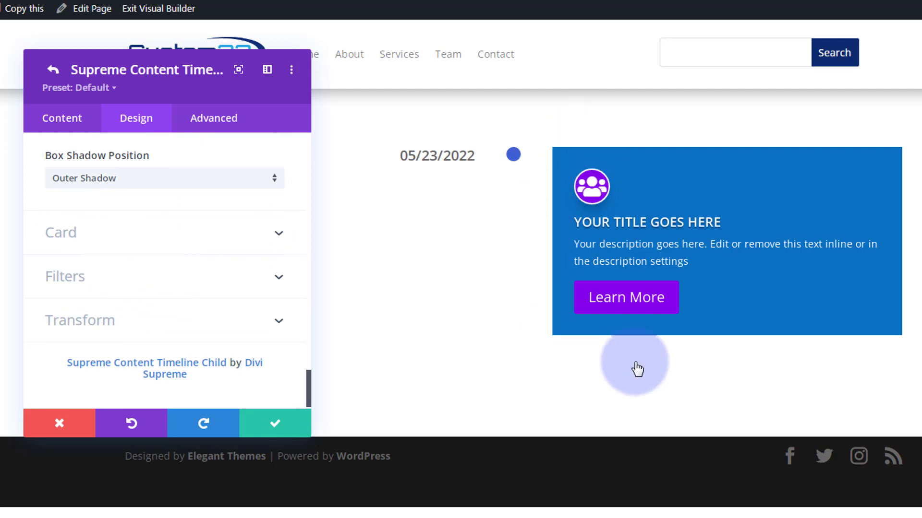
left_click(169, 243)
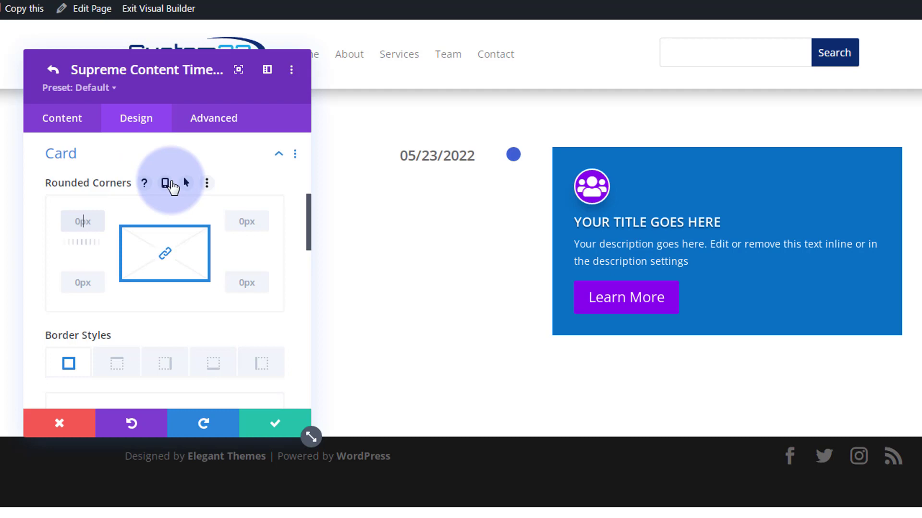
type("8")
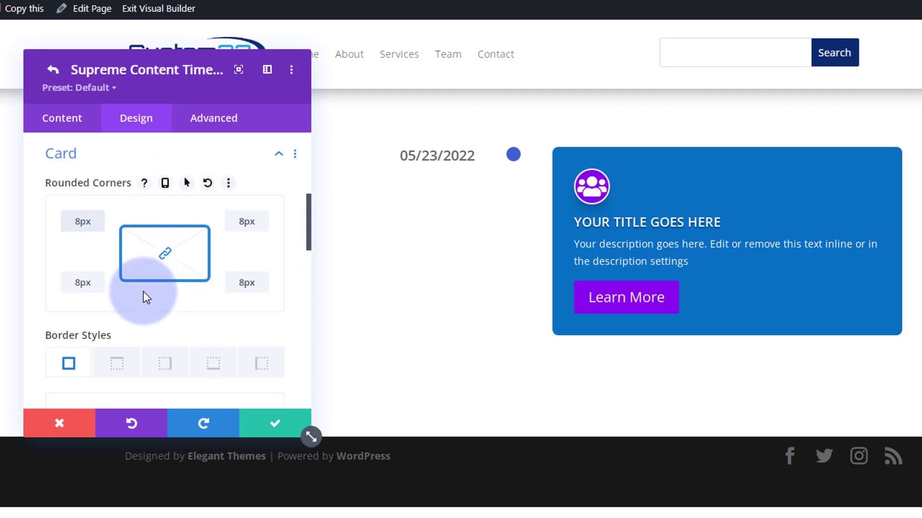
Give the card a purple border on all sides with a width of 2px
scroll(143, 291, "down", 1)
scroll(143, 292, "down", 2)
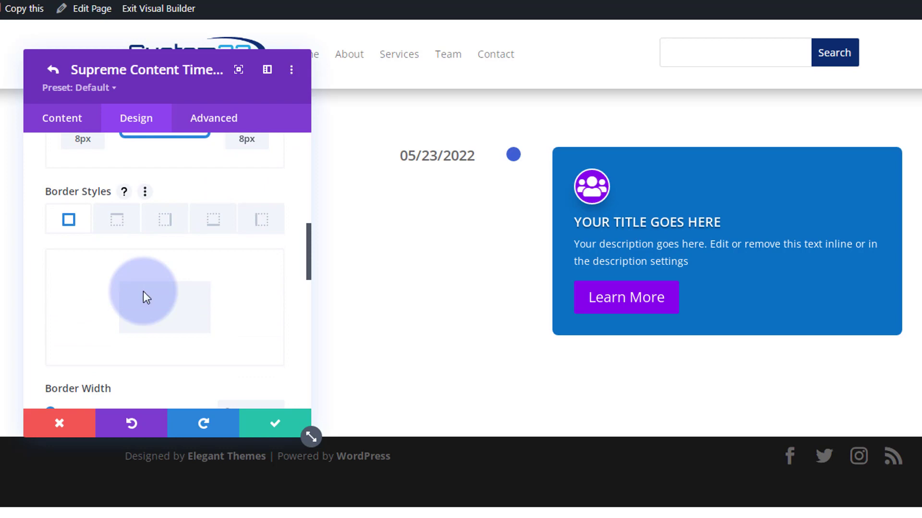
scroll(143, 292, "down", 1)
scroll(143, 292, "down", 1)
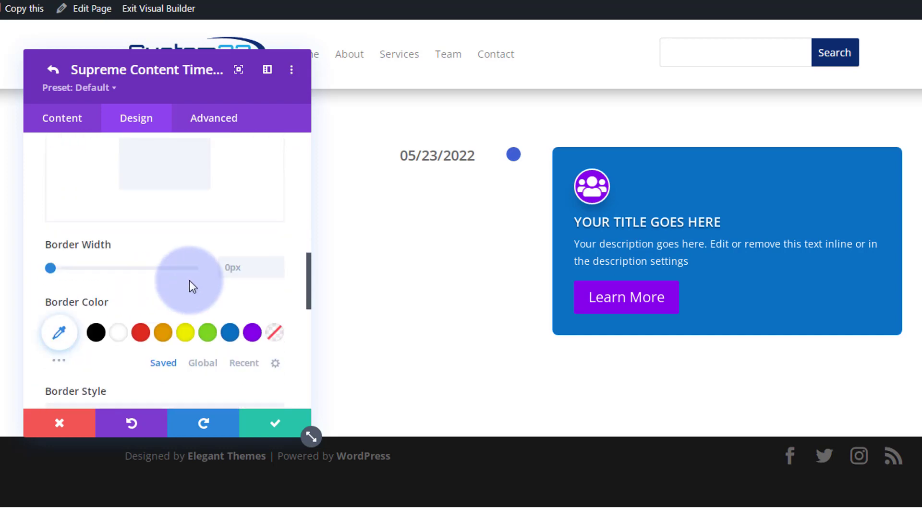
left_click(276, 263)
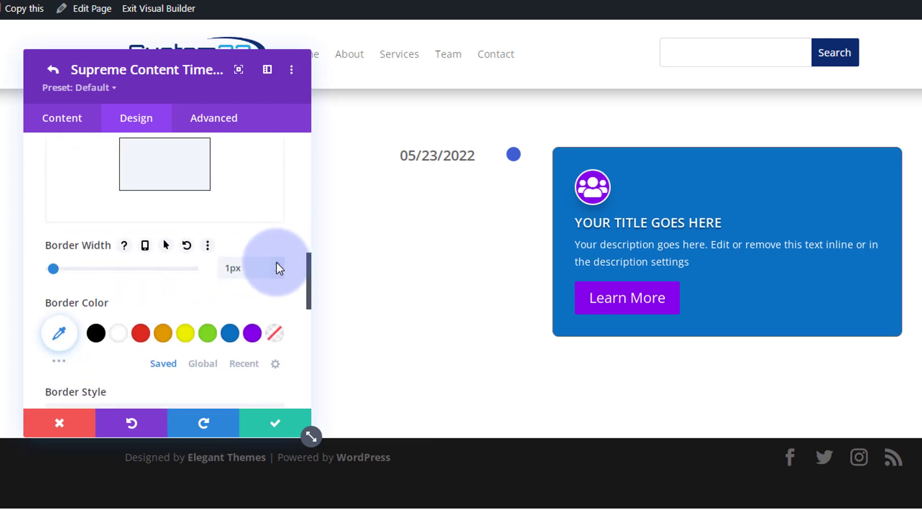
left_click(277, 263)
left_click(253, 334)
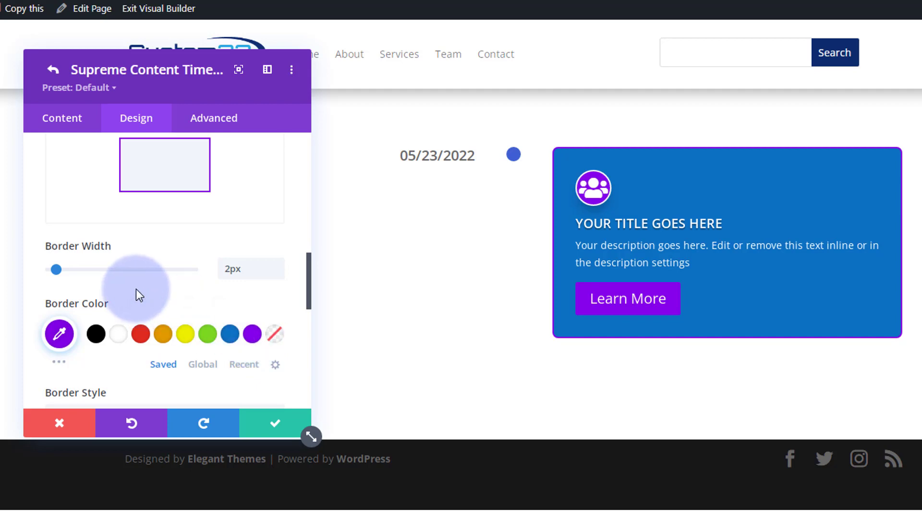
Apply the bottom-edge box shadow preset with a 12px vertical position and 18px blur strength to the card
scroll(136, 289, "down", 6)
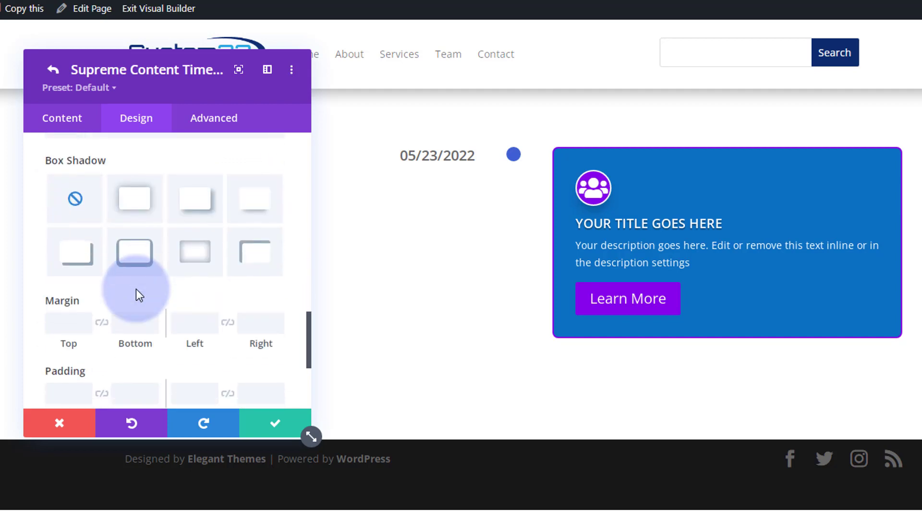
left_click(254, 213)
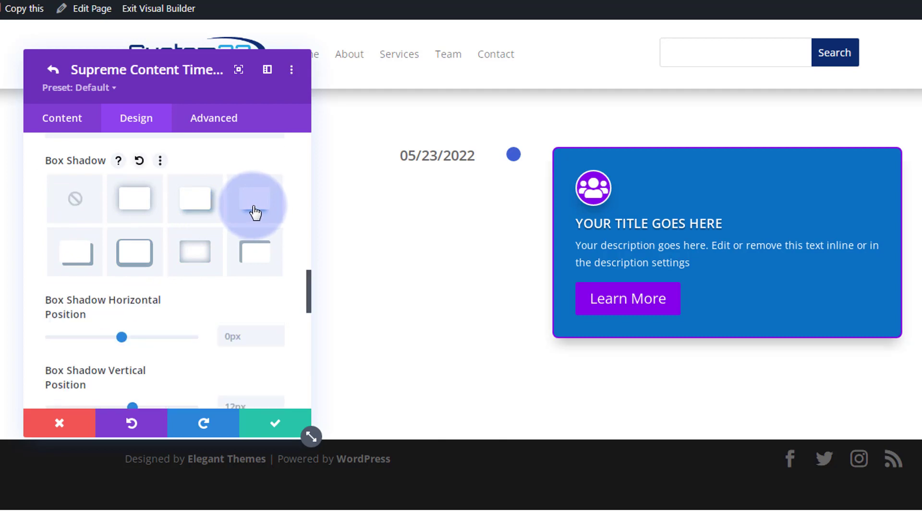
left_click(197, 255)
scroll(175, 278, "down", 7)
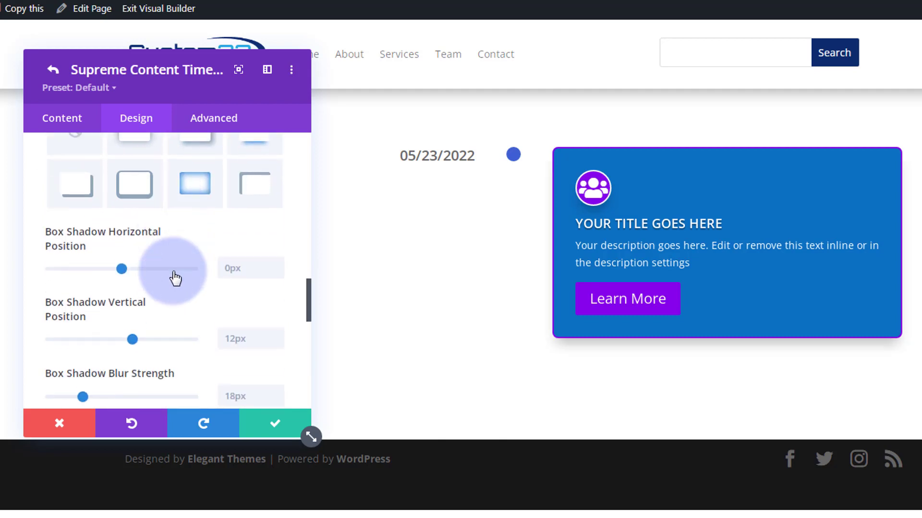
Enable hover styling for the timeline item's hue filter and set its hover hue to 282deg
scroll(173, 276, "down", 6)
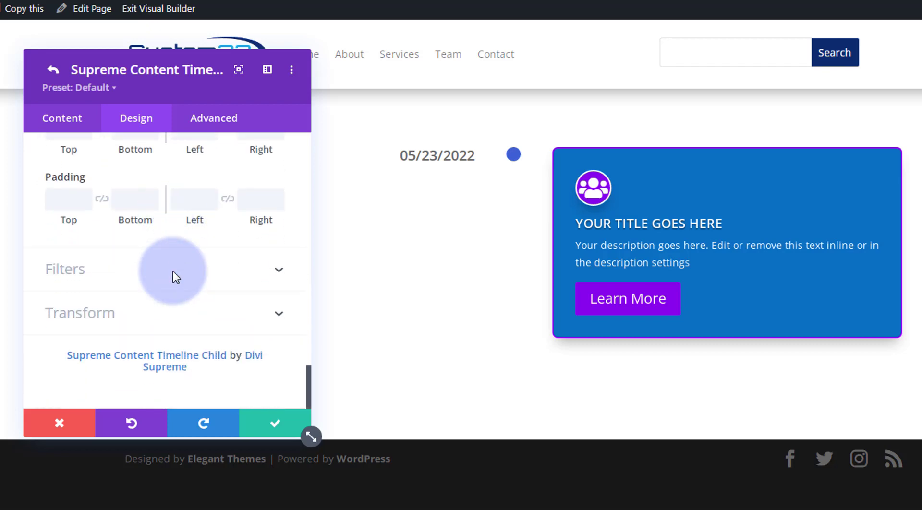
left_click(140, 281)
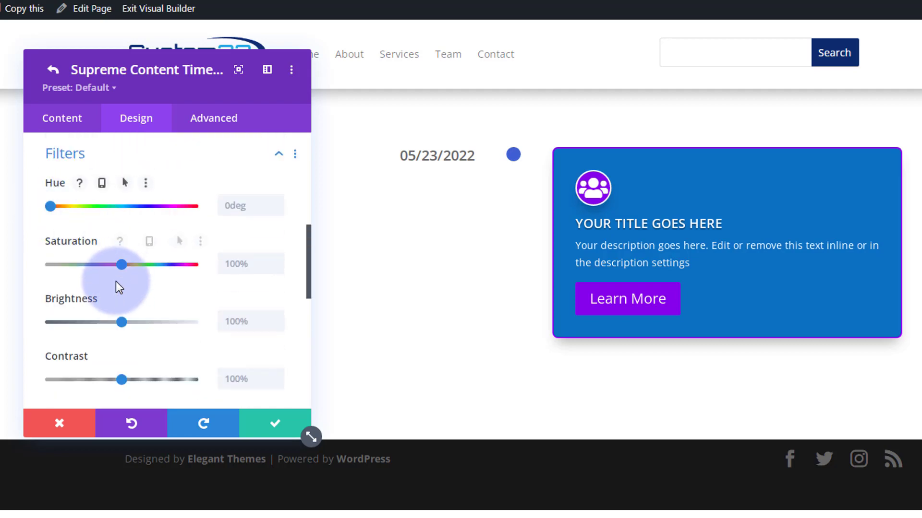
scroll(118, 285, "down", 2)
scroll(119, 284, "down", 2)
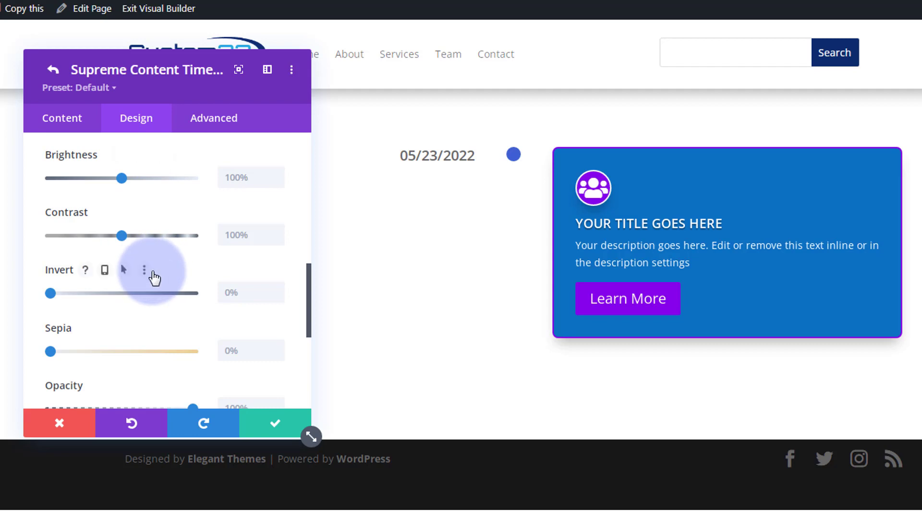
scroll(153, 267, "down", 2)
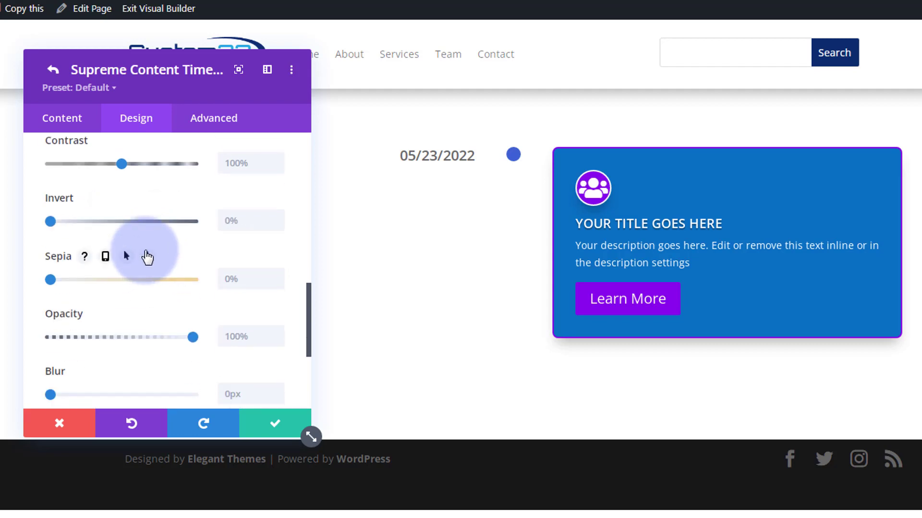
scroll(147, 254, "down", 4)
scroll(145, 250, "up", 2)
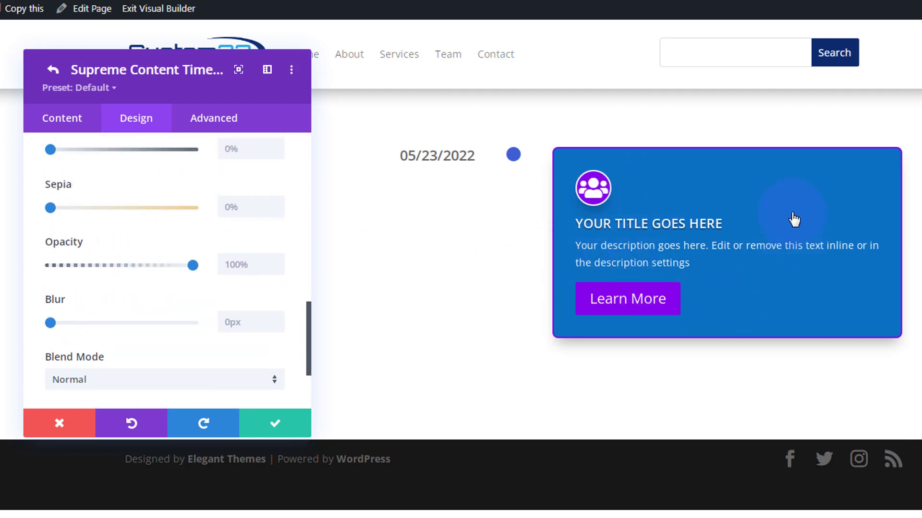
scroll(121, 311, "up", 8)
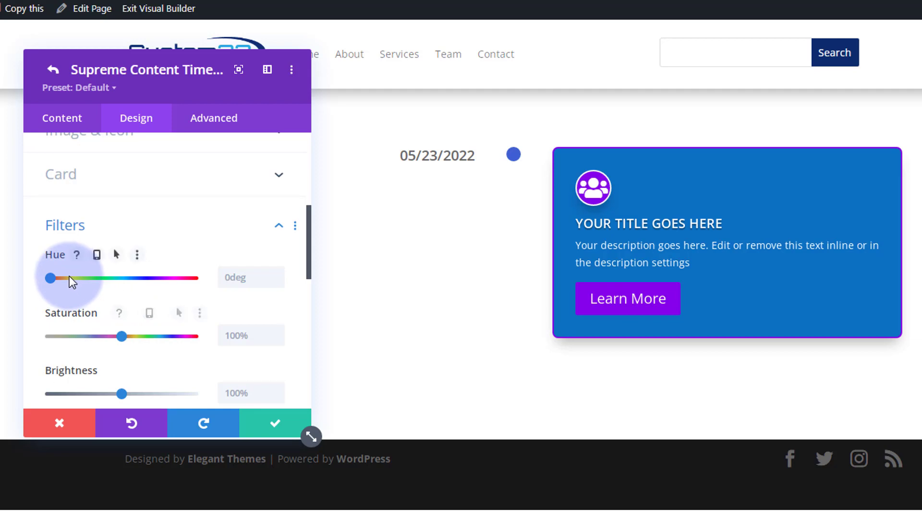
left_click(120, 255)
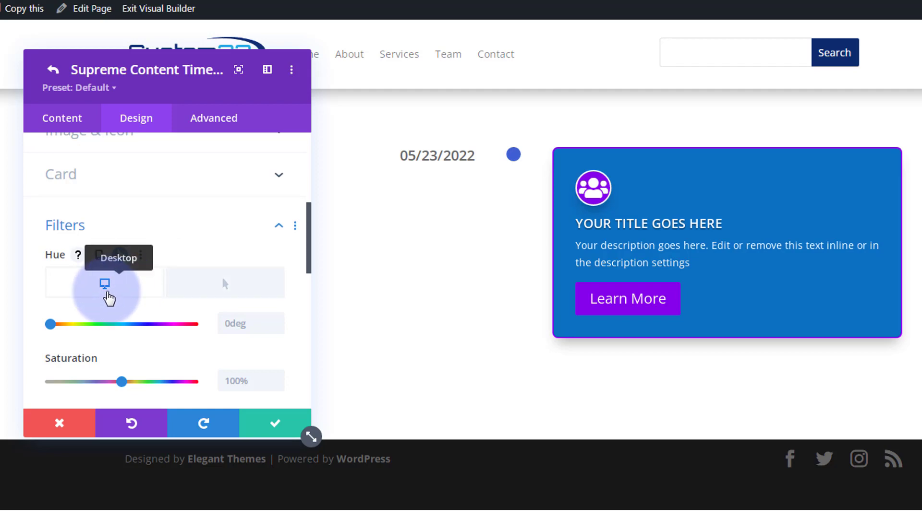
left_click(245, 291)
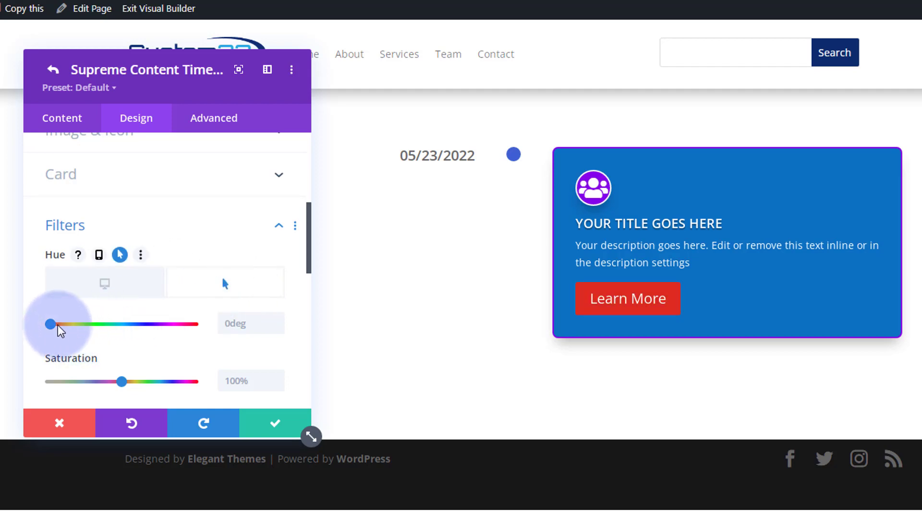
left_click_drag(58, 326, 163, 325)
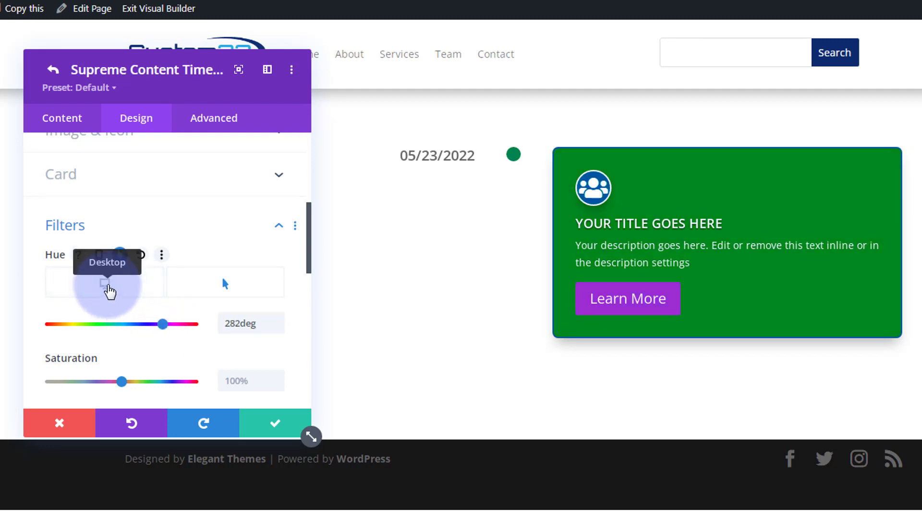
Compare the hue filter's desktop and hover states, and open the timeline item's advanced settings
left_click(110, 291)
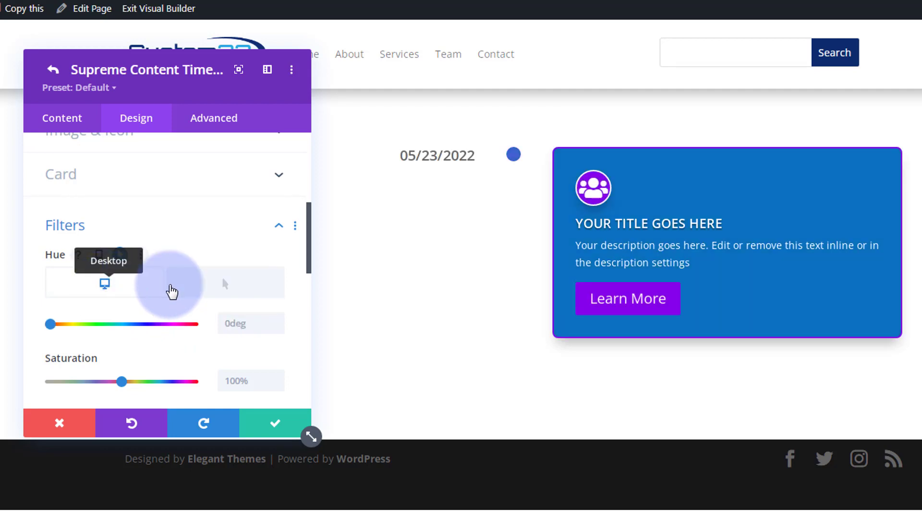
left_click(207, 290)
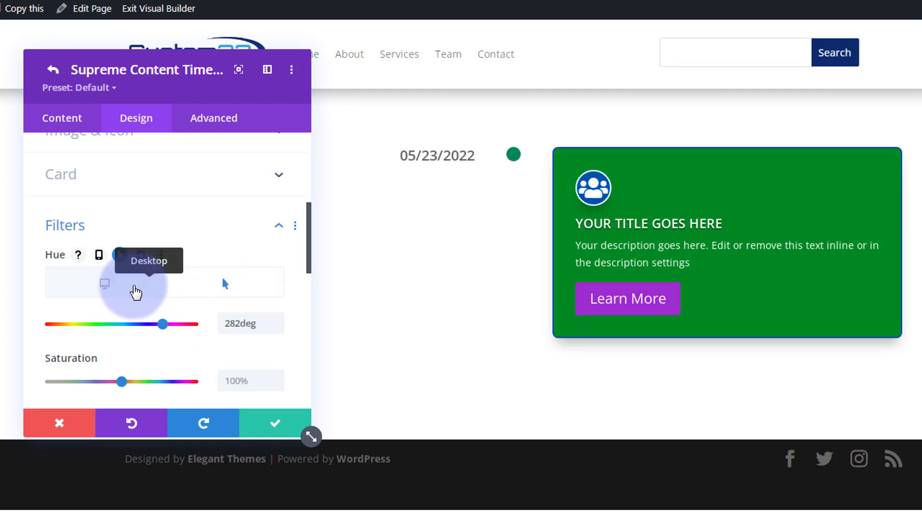
left_click(135, 291)
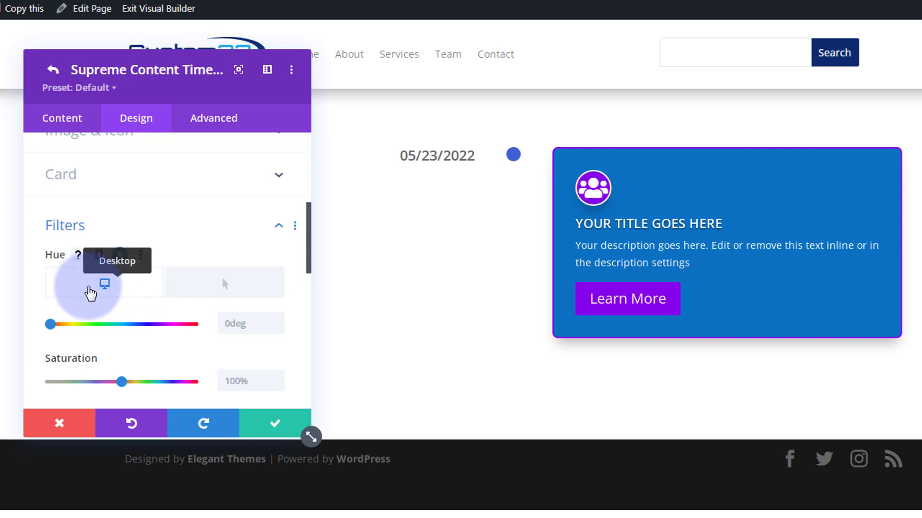
left_click(223, 290)
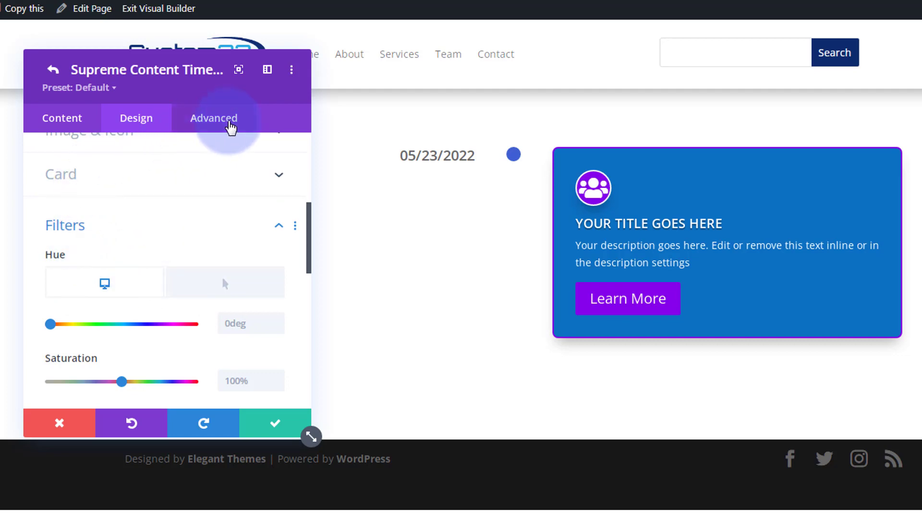
left_click(231, 125)
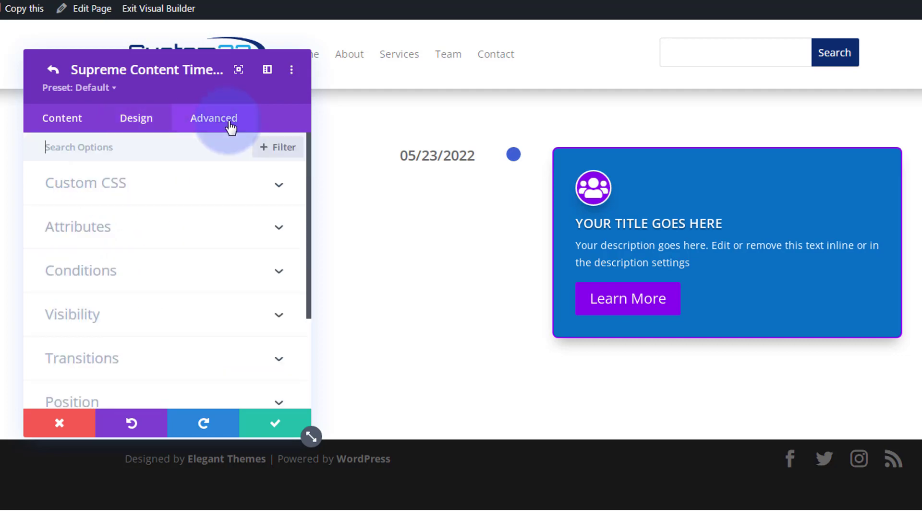
Set the timeline item's transition duration to 500ms and its speed curve to Ease-In-Out, and save the item
left_click(170, 358)
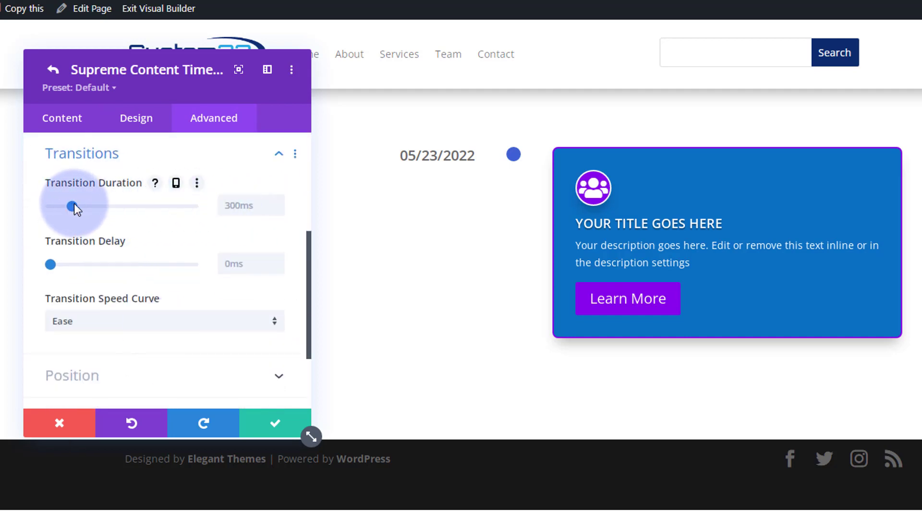
mouse_move(74, 205)
left_mouse_down()
mouse_move(118, 206)
mouse_move(87, 206)
left_mouse_up()
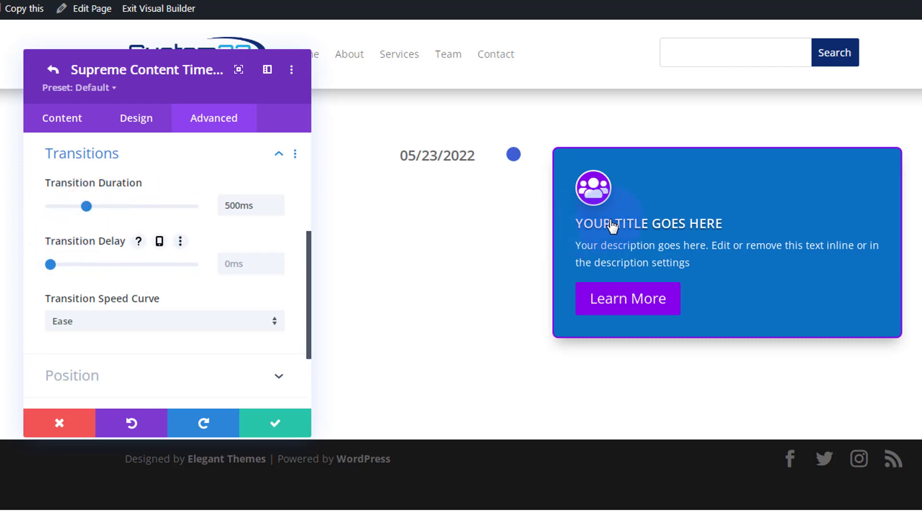
left_click(187, 323)
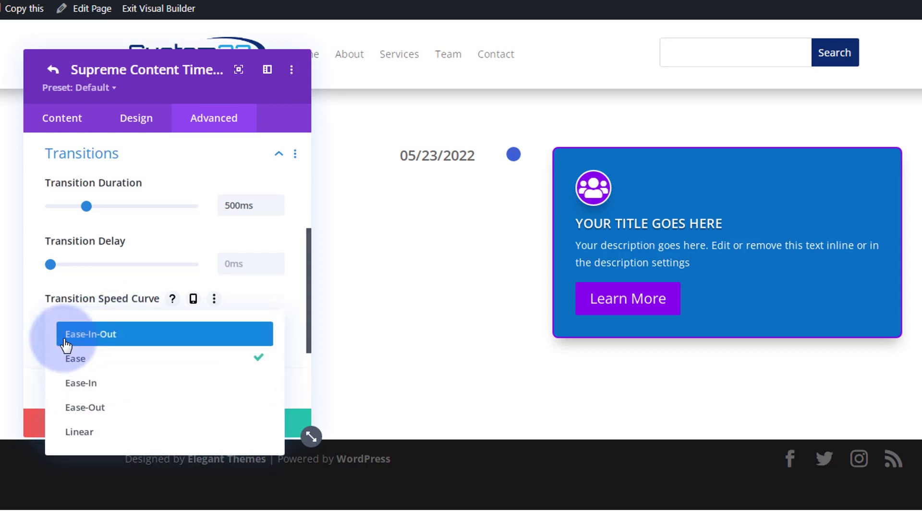
left_click(88, 343)
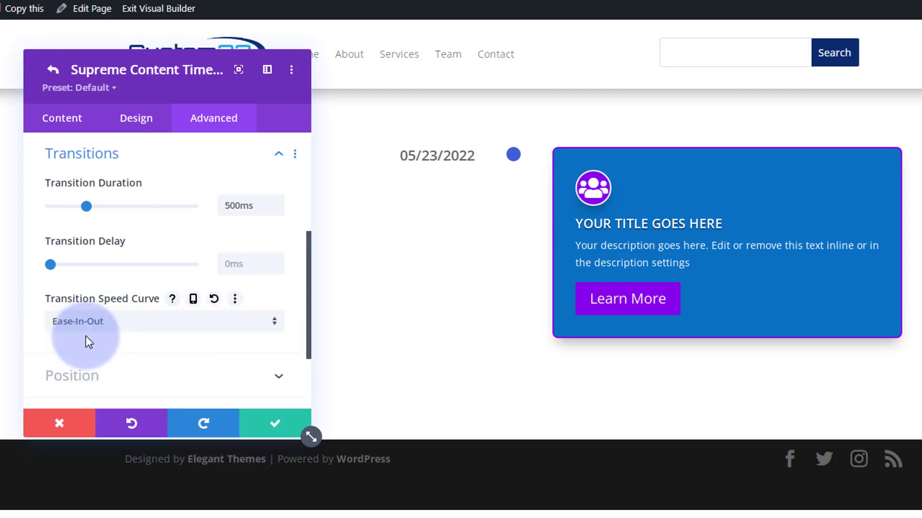
left_click(275, 425)
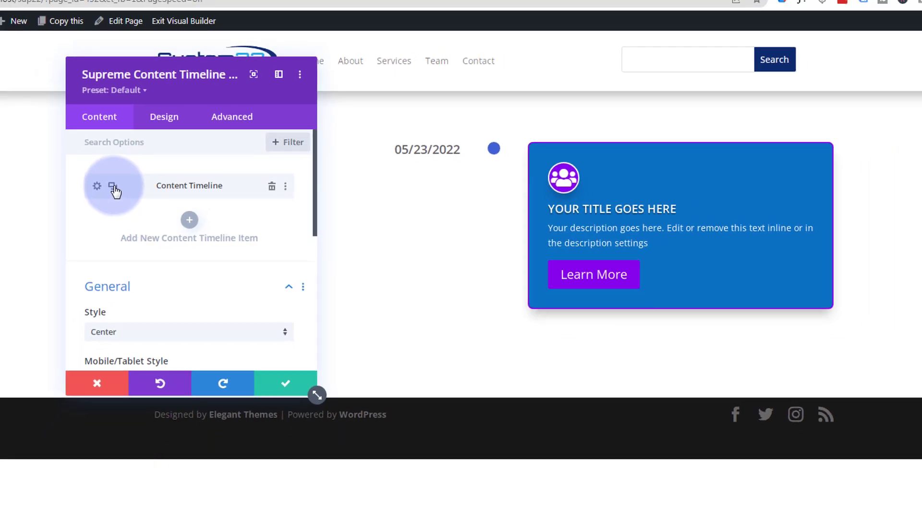
Duplicate the content timeline item twice and move the settings window clear of the timeline cards
left_click(113, 187)
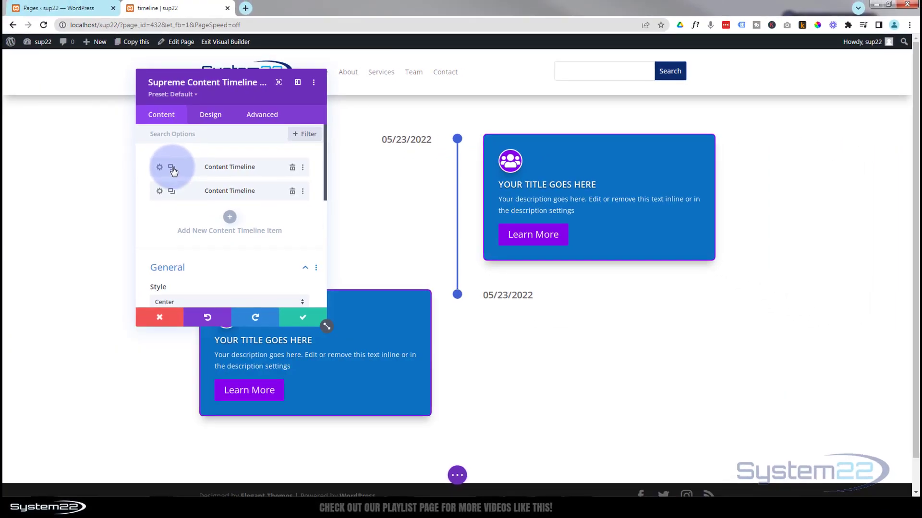
left_click(172, 168)
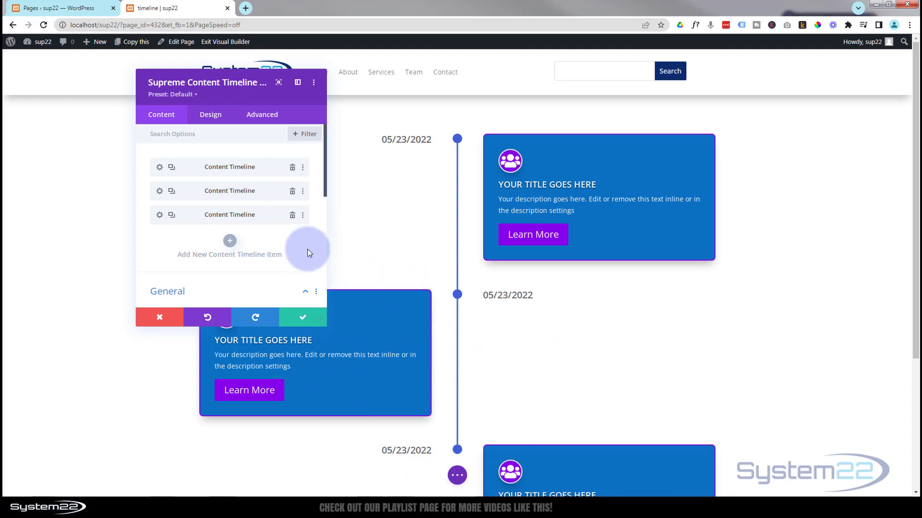
scroll(254, 240, "down", 2)
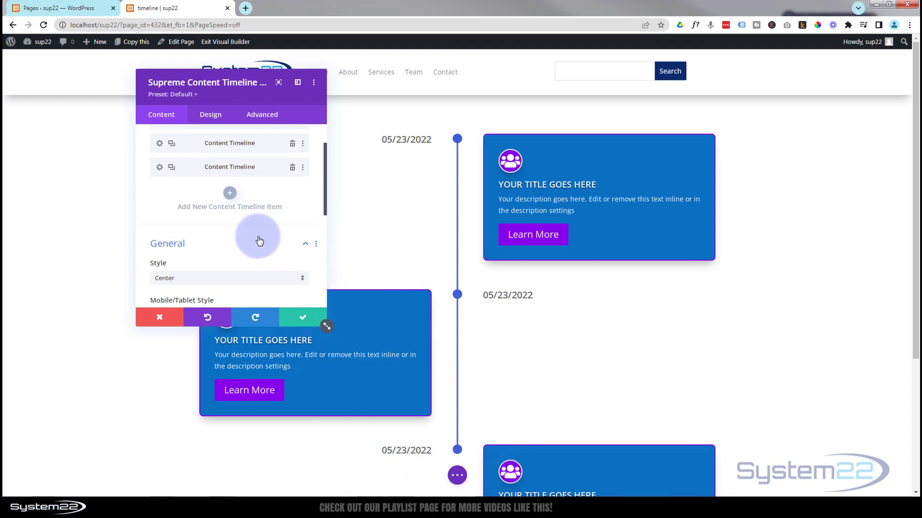
scroll(260, 238, "down", 1)
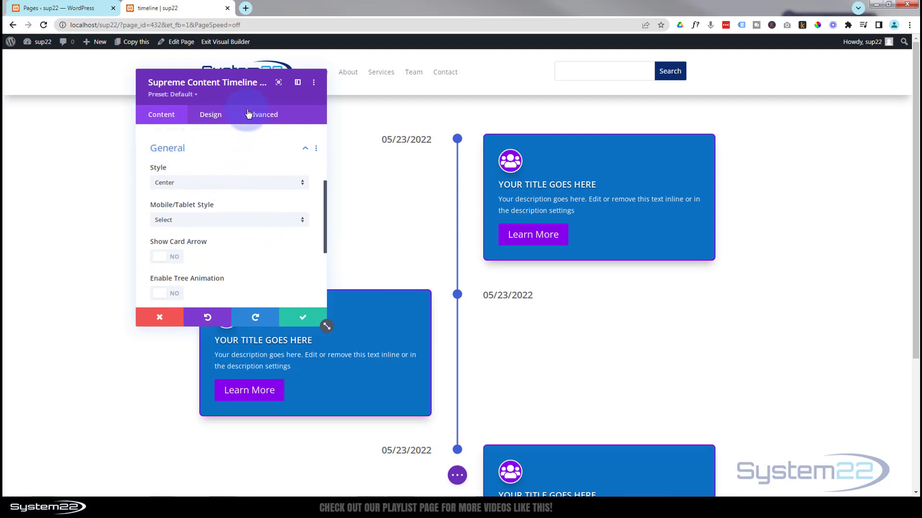
left_click_drag(245, 96, 114, 82)
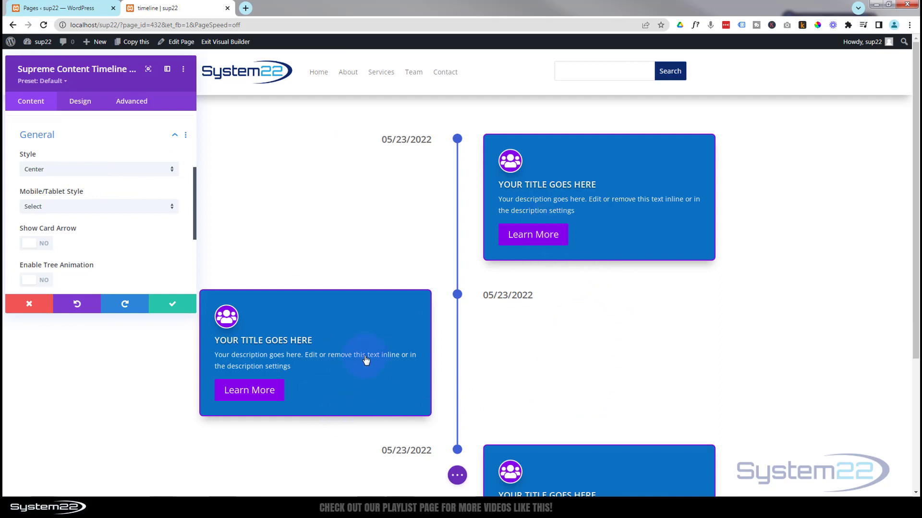
Try the Left and Right timeline styles, and set the style back to Center
left_click(59, 171)
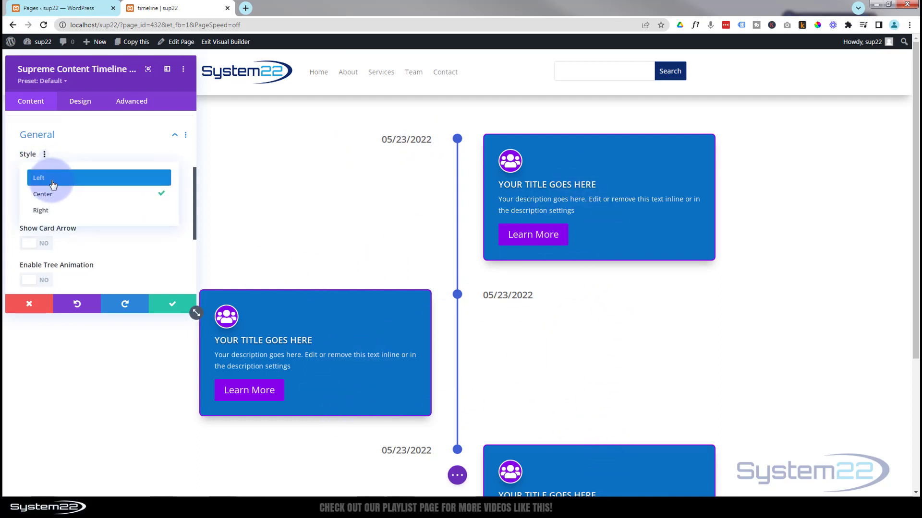
left_click(53, 179)
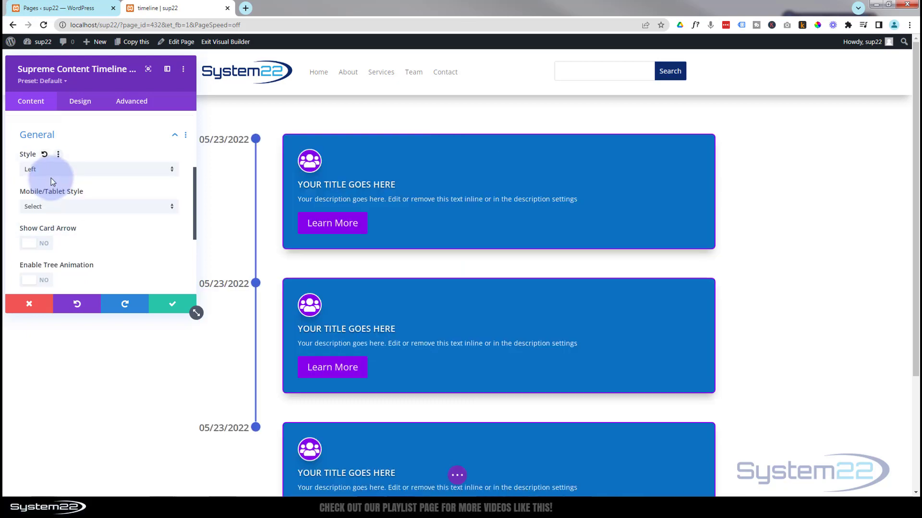
left_click(54, 172)
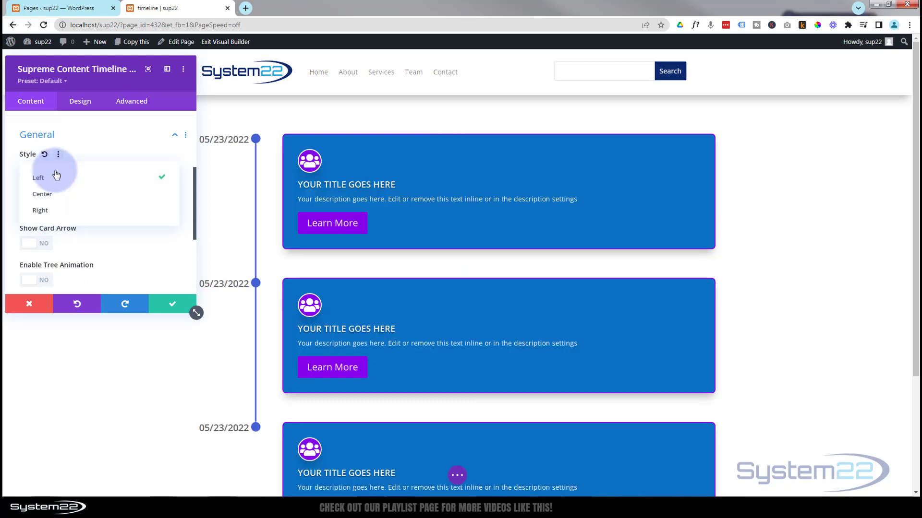
left_click(59, 212)
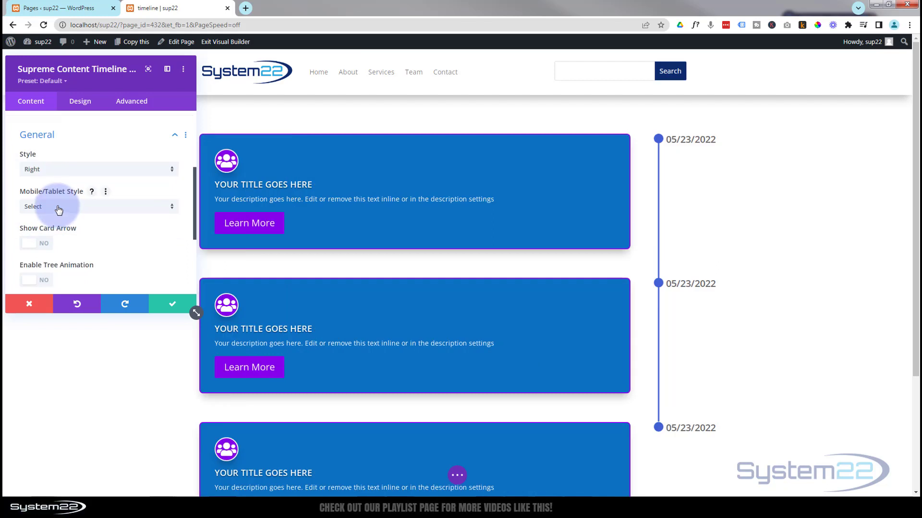
left_click(68, 172)
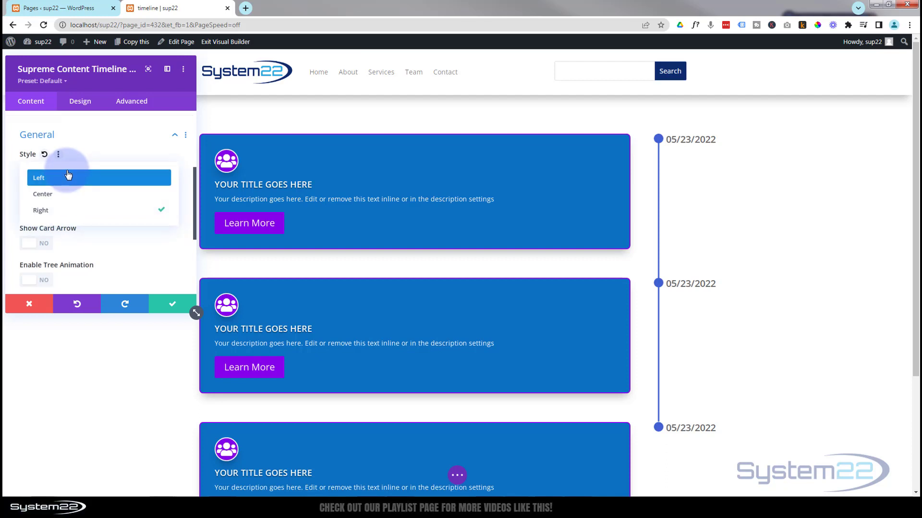
left_click(62, 195)
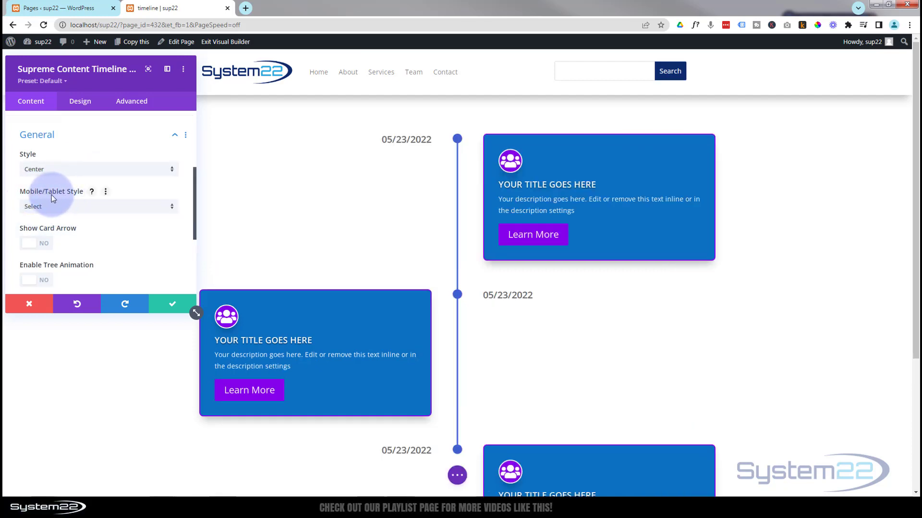
Set the mobile/tablet style to Left, check the timeline in the tablet and phone previews, and return to desktop view
left_click(107, 211)
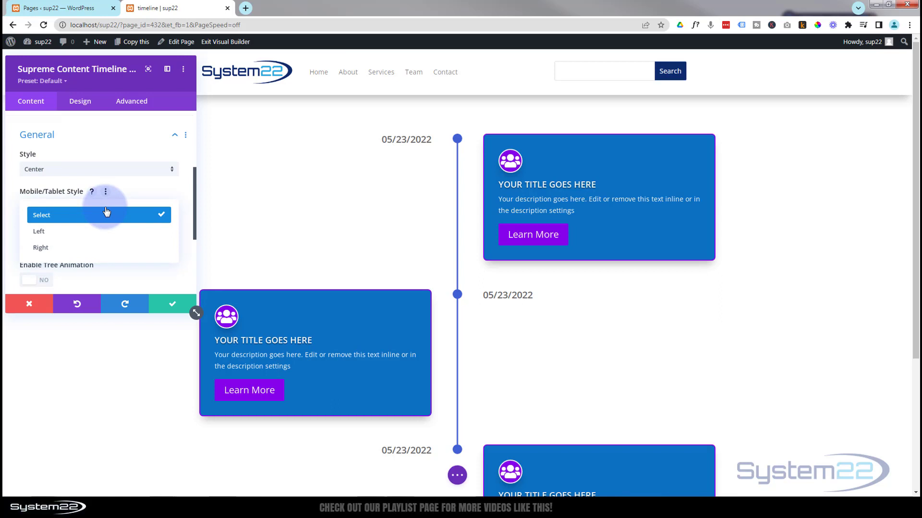
left_click(83, 237)
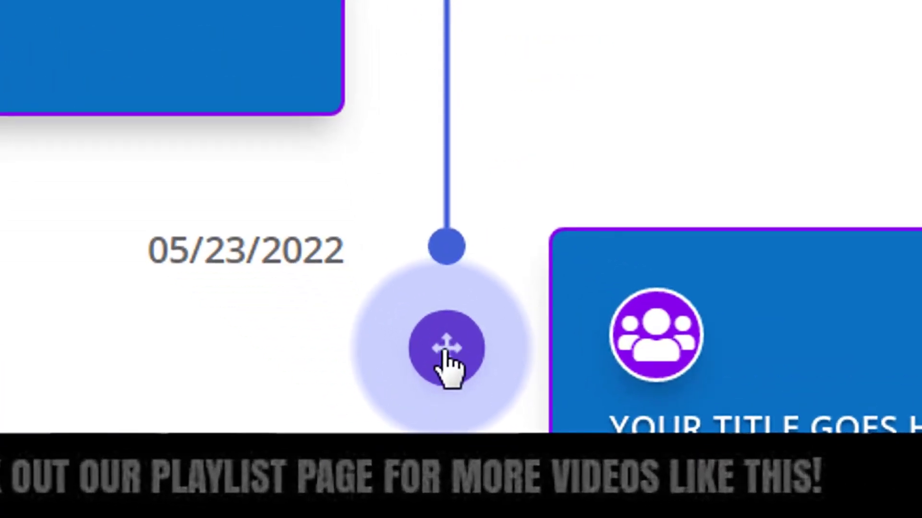
left_click(447, 360)
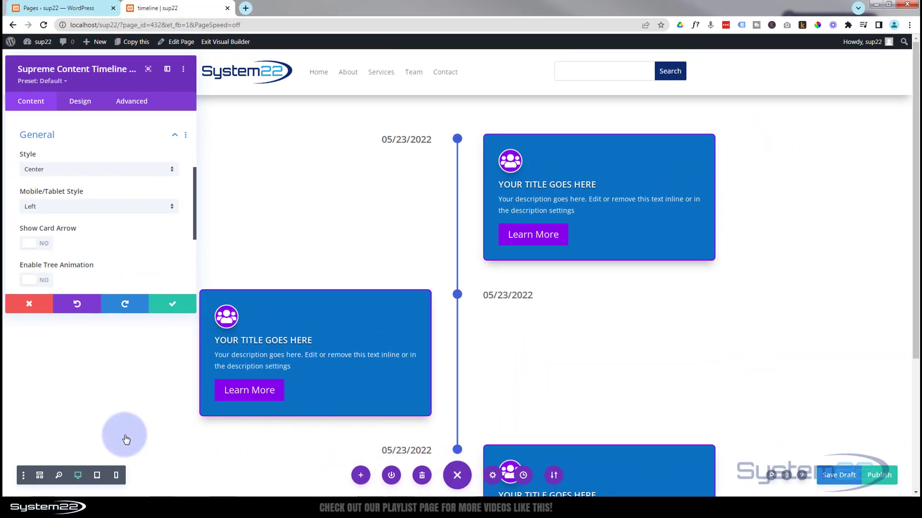
left_click(97, 475)
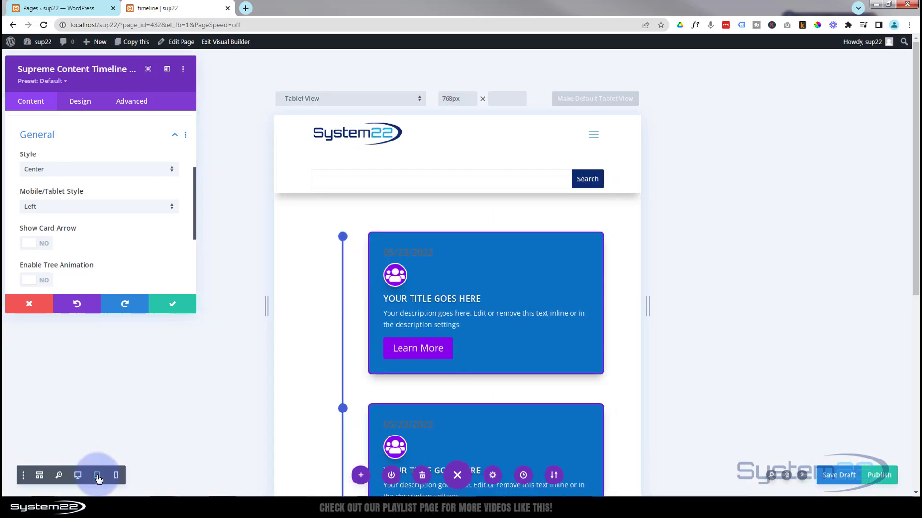
scroll(307, 315, "down", 3)
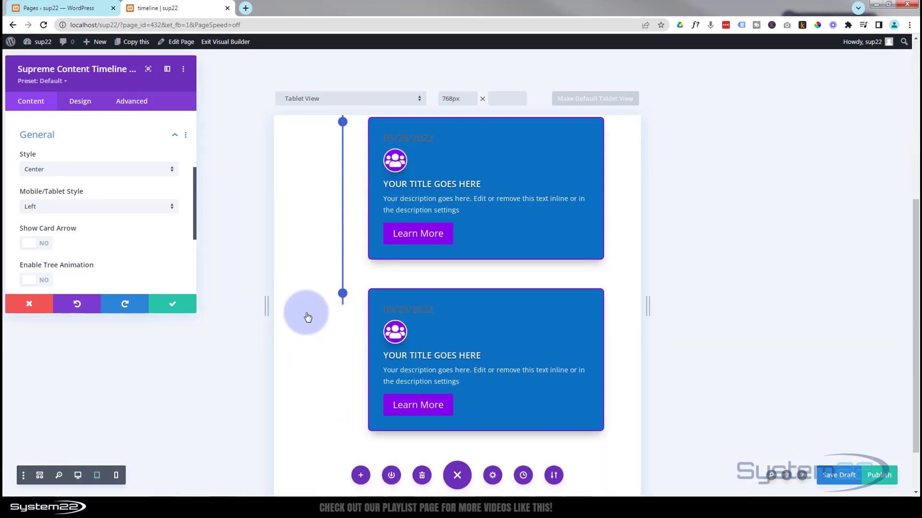
scroll(308, 317, "up", 3)
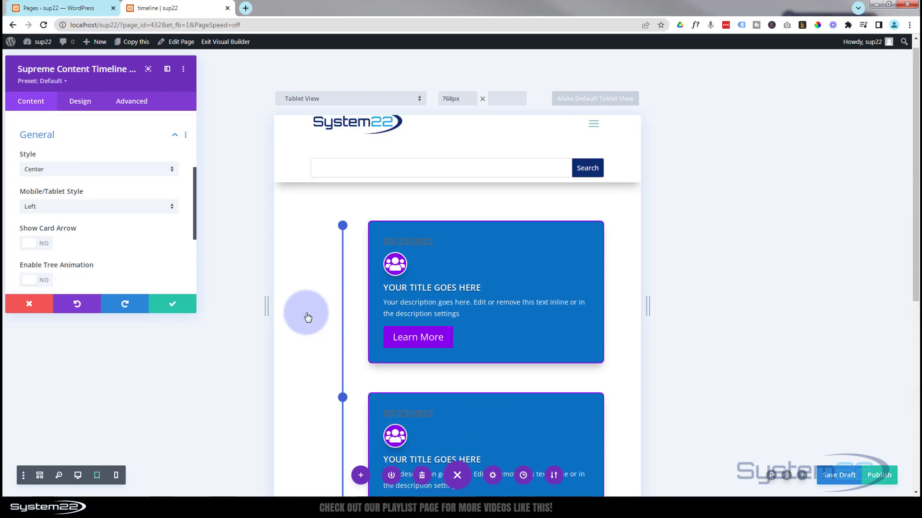
left_click(117, 475)
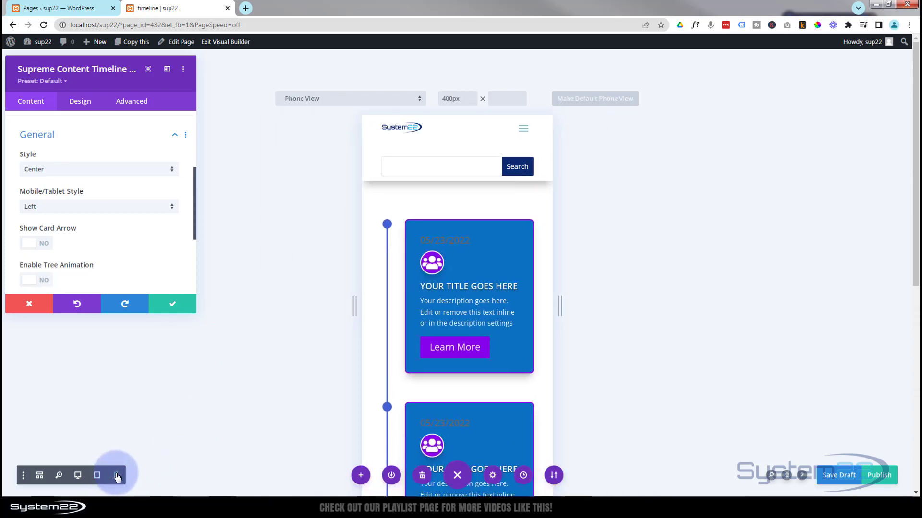
scroll(375, 318, "down", 4)
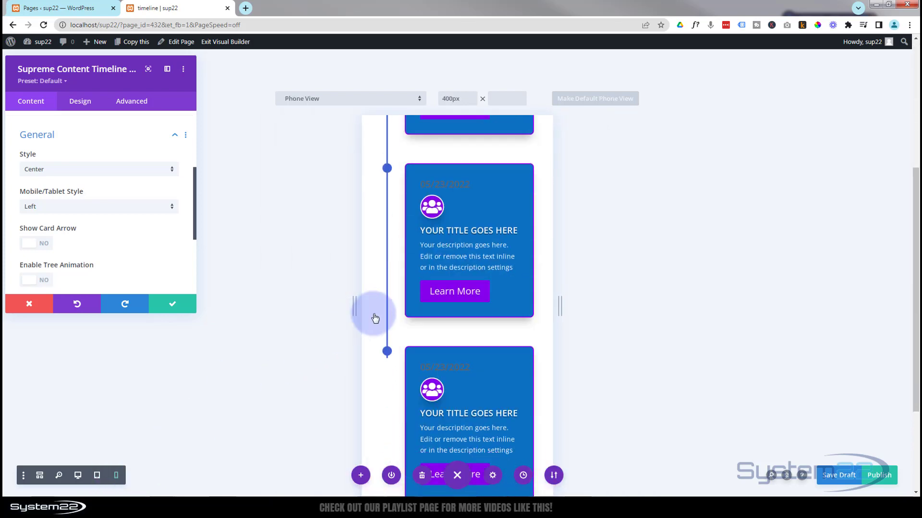
scroll(375, 318, "up", 5)
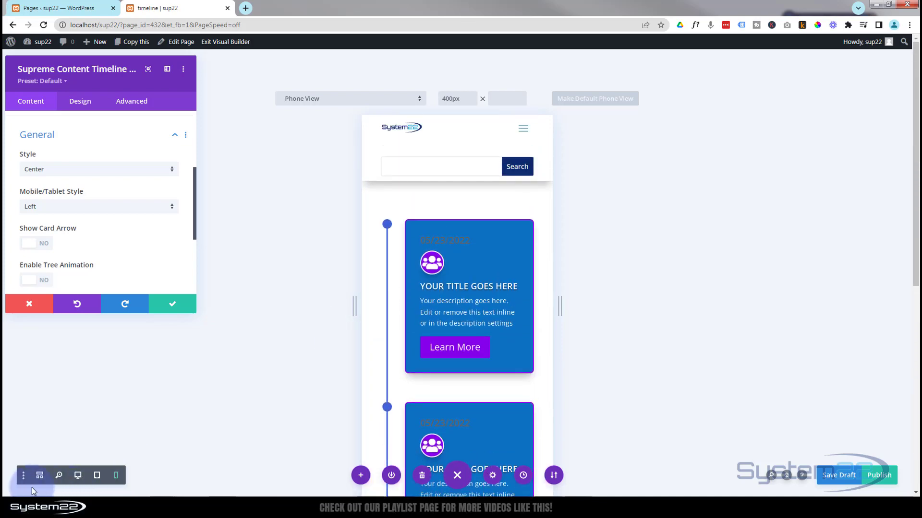
left_click(79, 475)
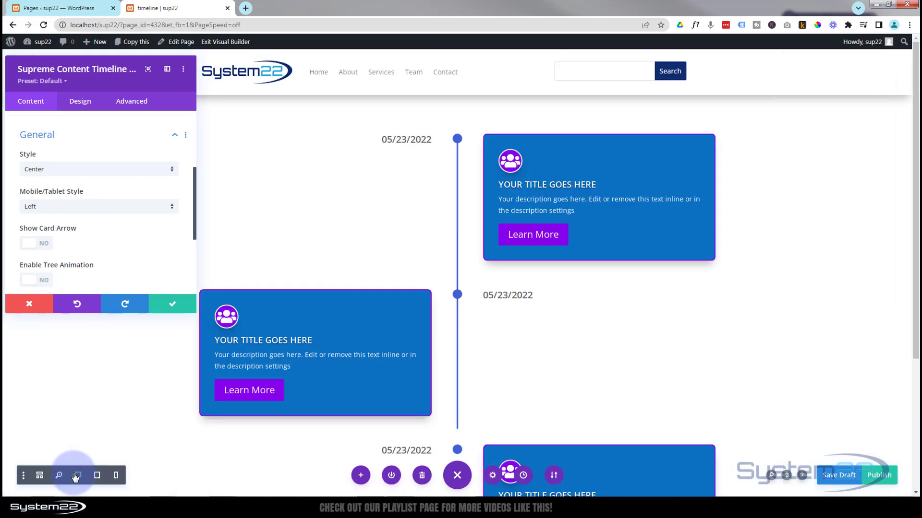
Try showing the card arrows on the timeline cards, and turn them off again
left_click(40, 243)
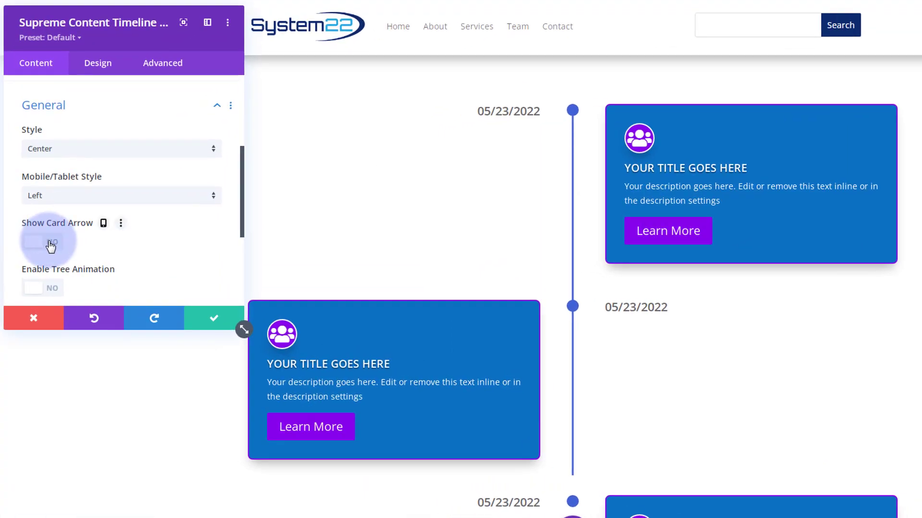
left_click(52, 244)
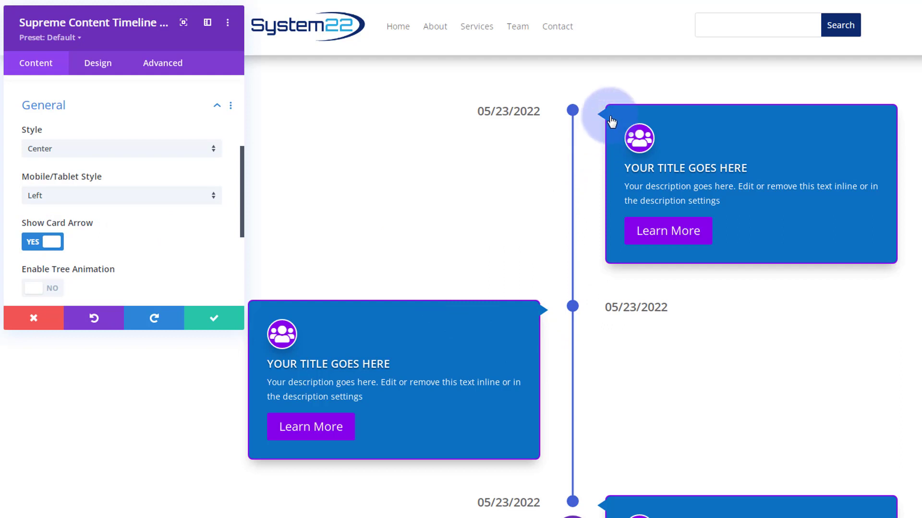
left_click(38, 253)
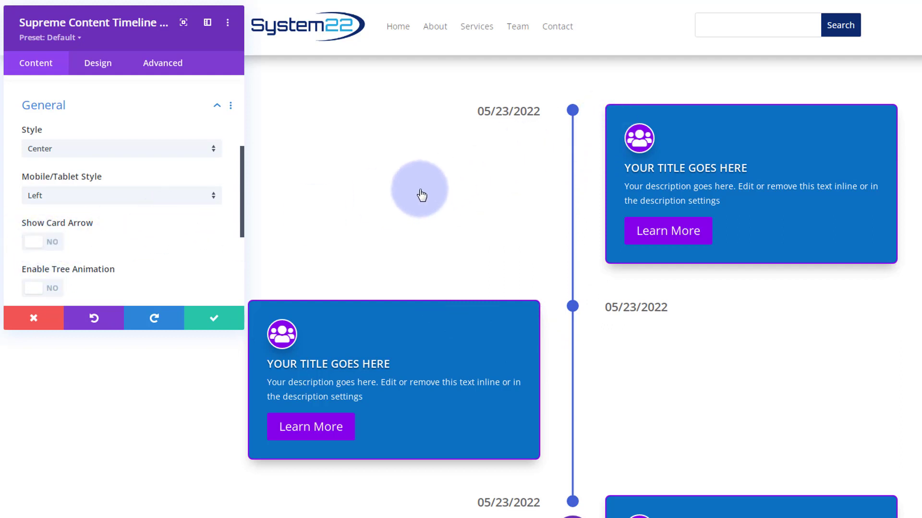
Enable the tree animation for the timeline and preview its effect while moving through the page
scroll(421, 195, "down", 4)
scroll(421, 194, "up", 1)
scroll(421, 195, "up", 3)
left_click(50, 290)
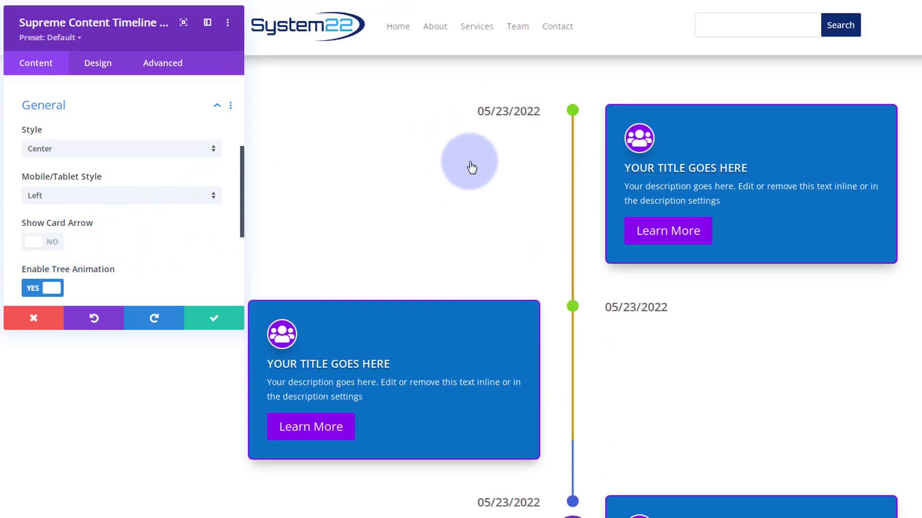
scroll(471, 167, "down", 3)
scroll(471, 167, "down", 1)
scroll(470, 166, "up", 4)
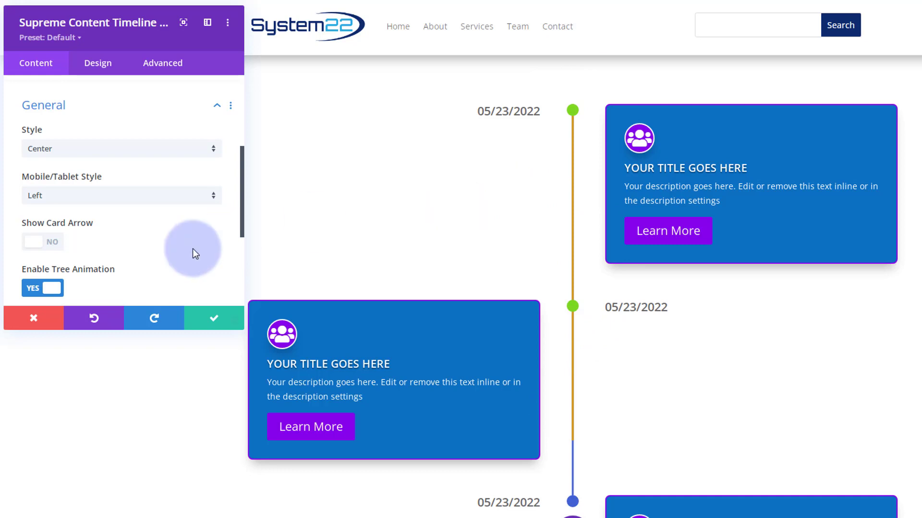
Review the timeline module's link and admin label settings
scroll(198, 251, "down", 4)
scroll(197, 248, "down", 1)
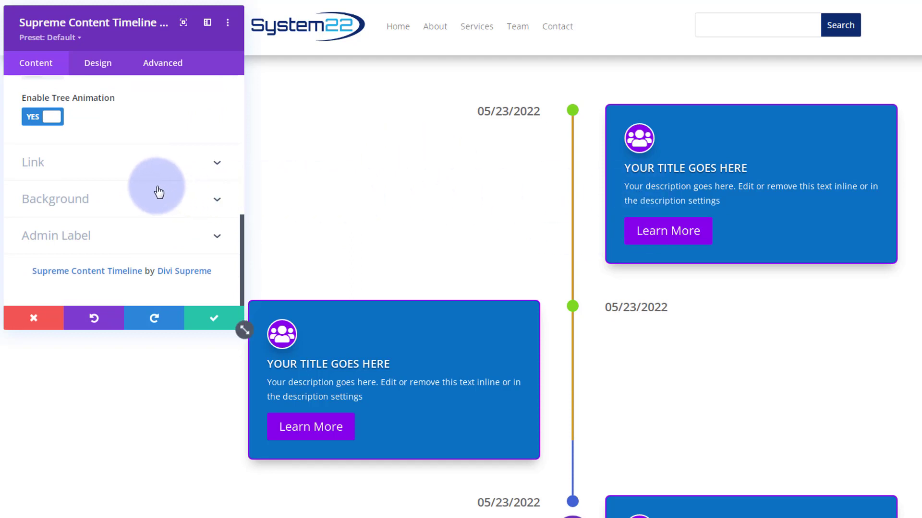
left_click(138, 175)
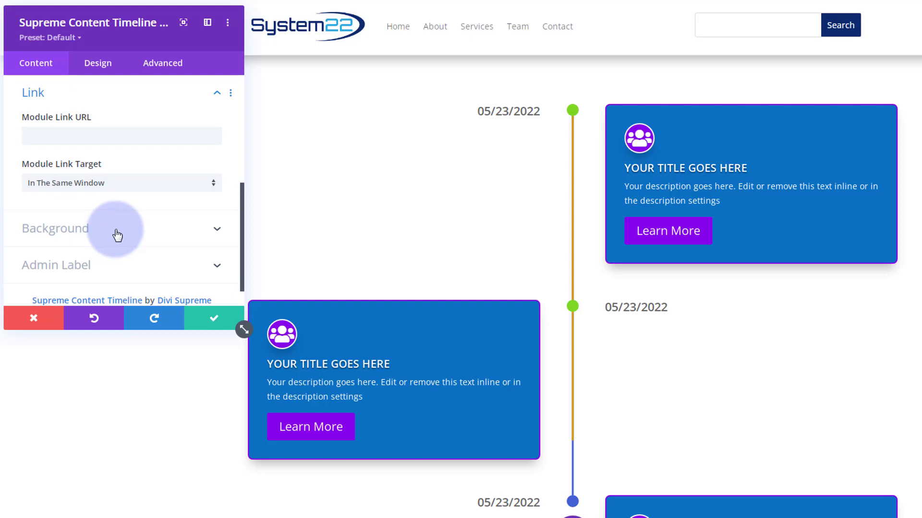
scroll(117, 235, "down", 1)
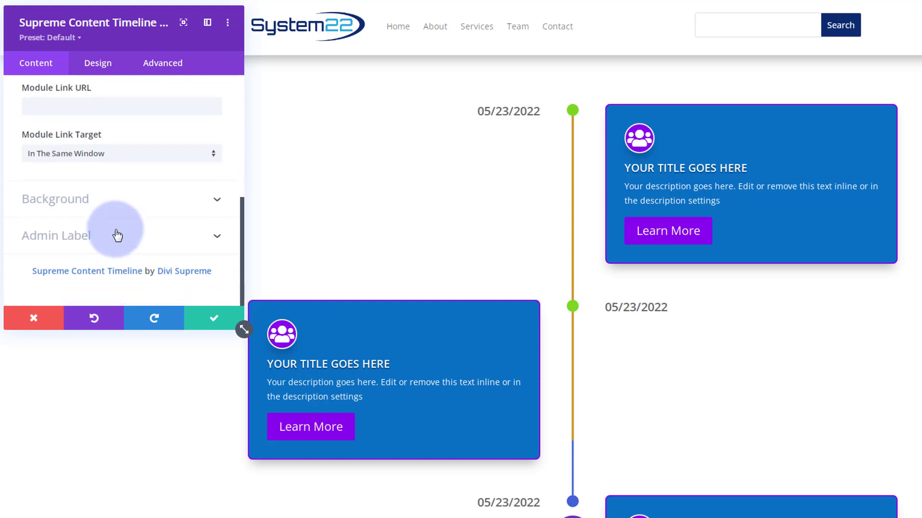
left_click(99, 249)
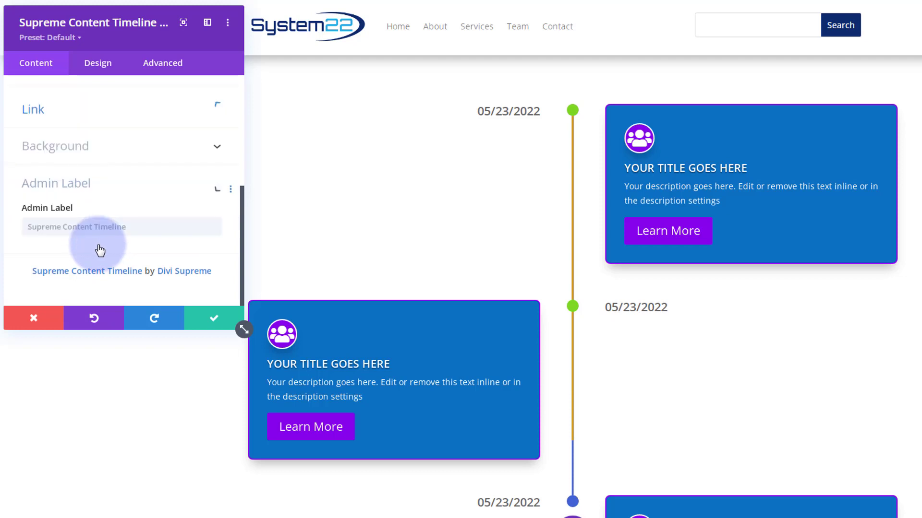
Set the module's admin label to "Timeline", save the module settings, and check the label in wireframe view before returning to desktop view
left_click(71, 221)
type("T")
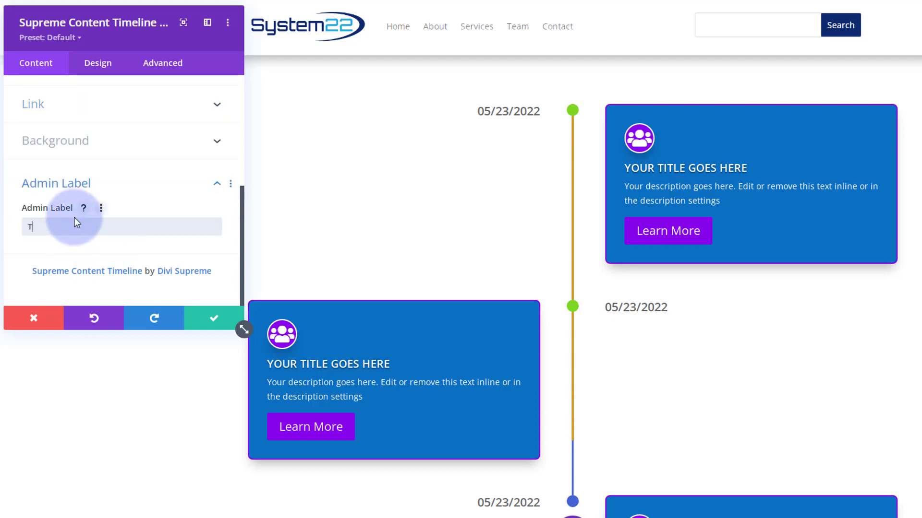
type("imelin")
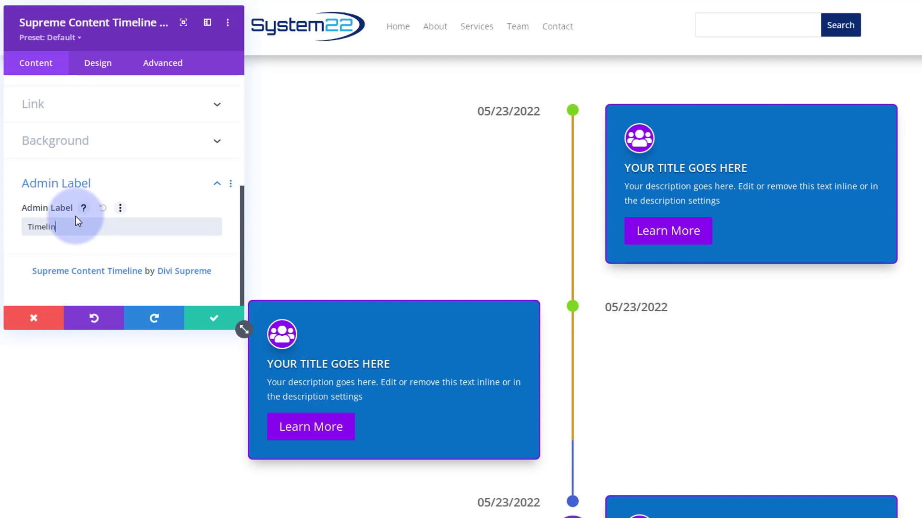
type("e")
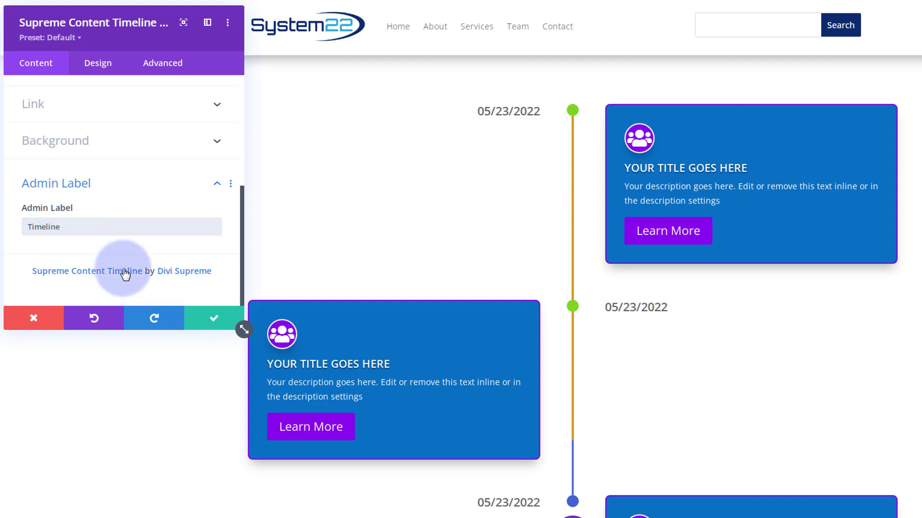
left_click(212, 323)
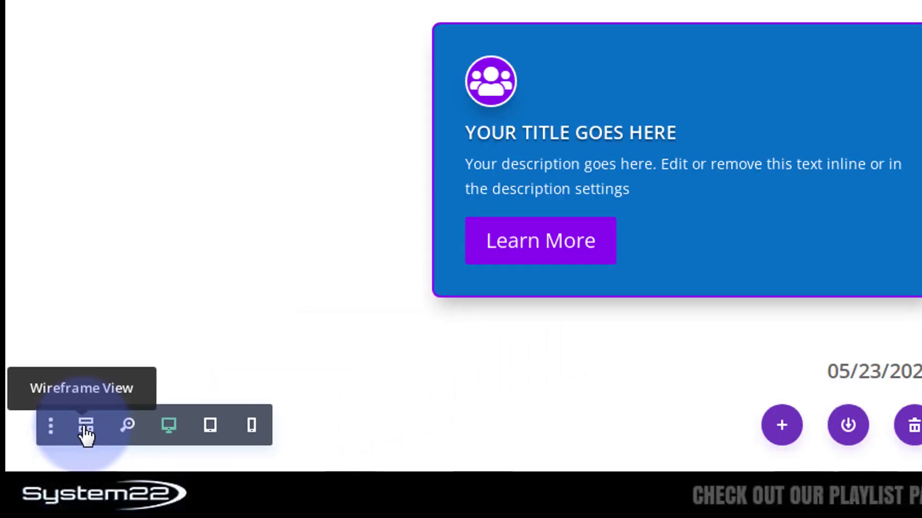
left_click(184, 328)
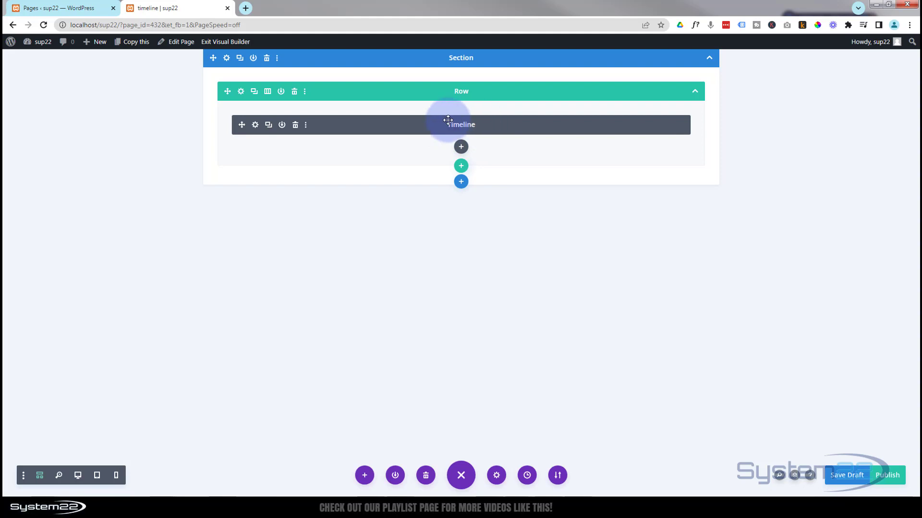
left_click(77, 476)
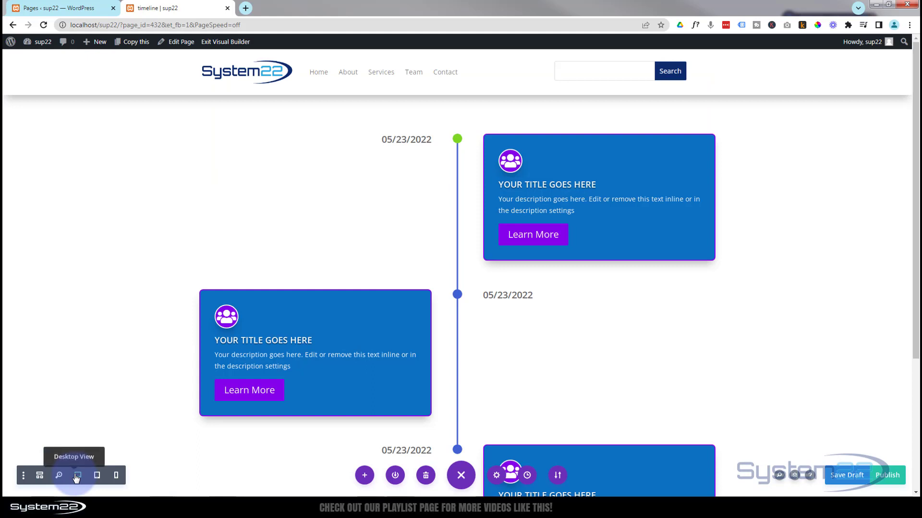
Reopen the timeline module's settings and duplicate the last Content Timeline item twice
mouse_move(477, 247)
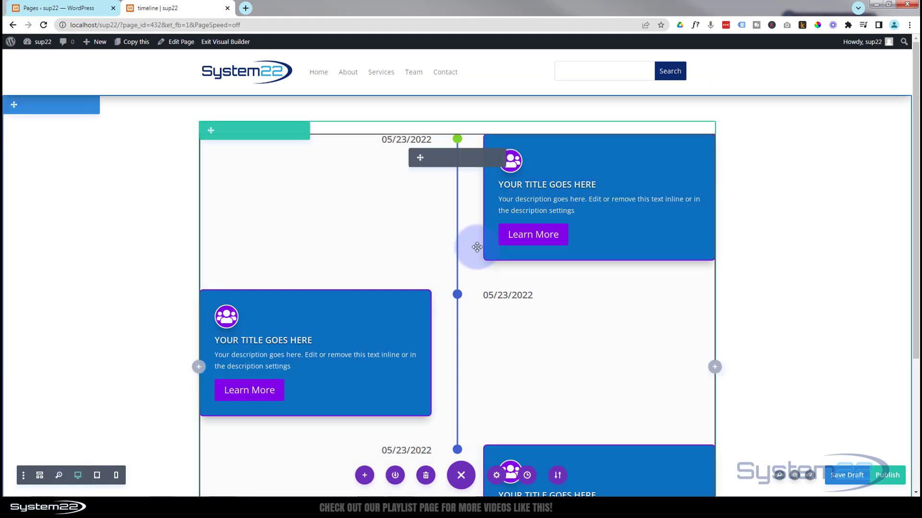
left_click(433, 161)
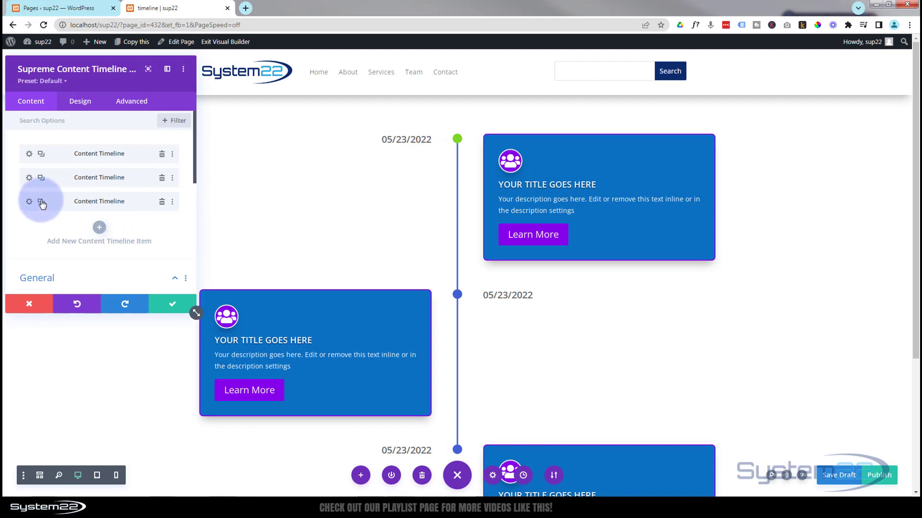
left_click(41, 202)
left_click(41, 202)
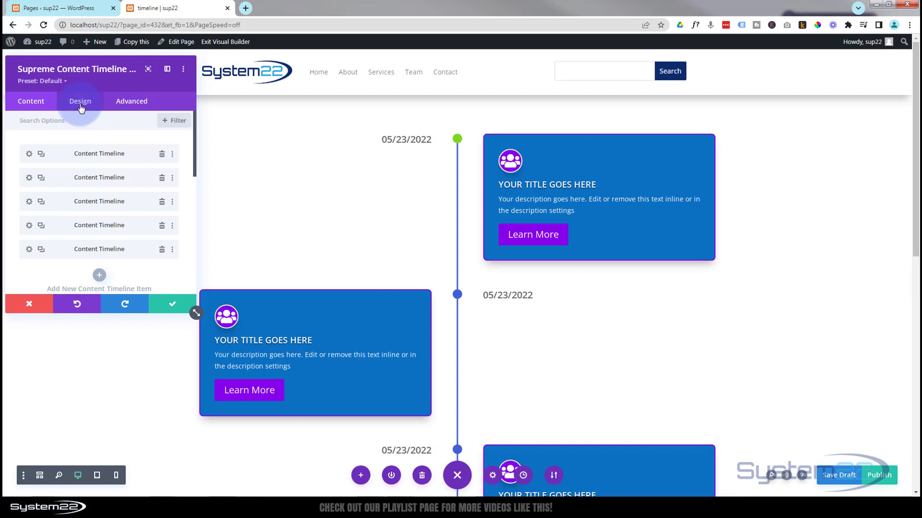
Try the Center and Right horizontal alignments in the timeline's design settings, and set the alignment back to Left
left_click(80, 102)
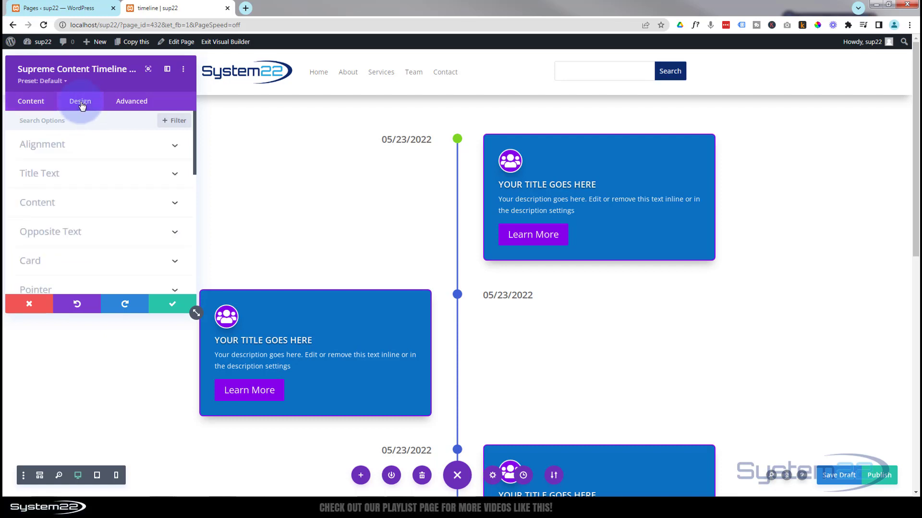
left_click(85, 144)
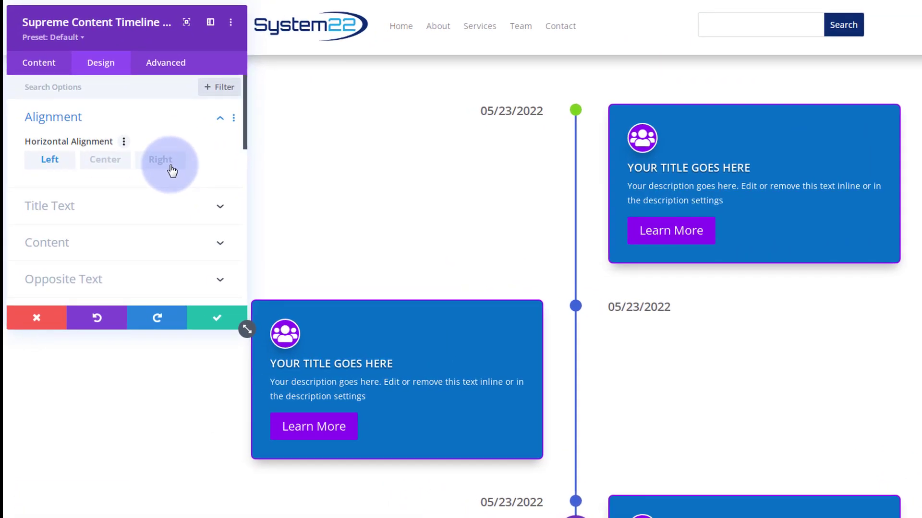
left_click(109, 162)
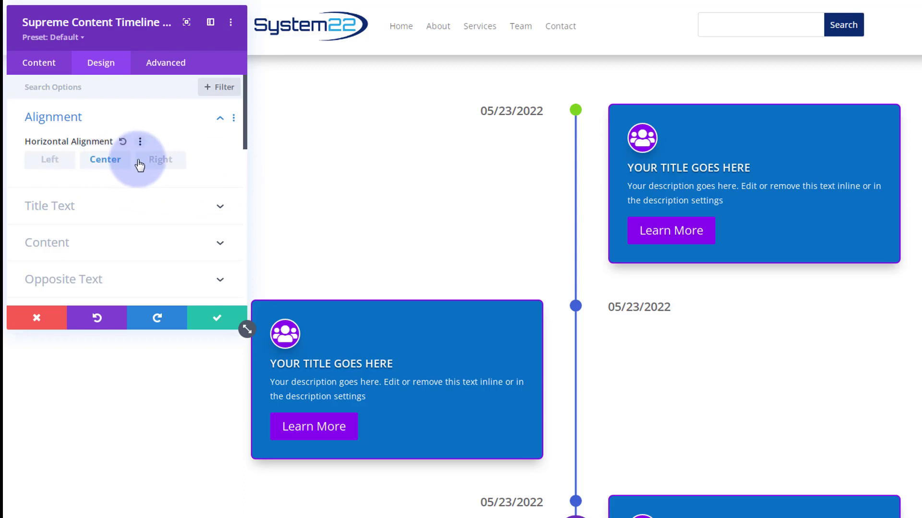
left_click(47, 163)
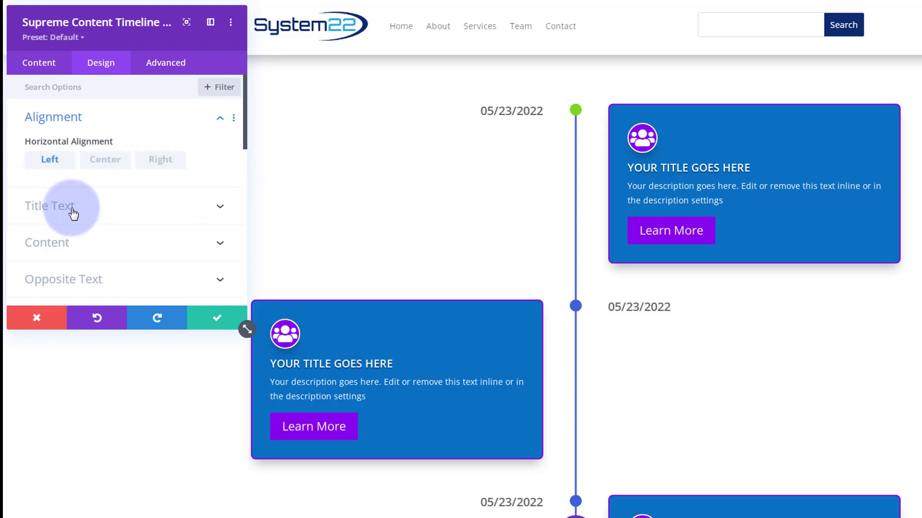
Review the title text design settings of the timeline, including heading level, font, weight and style, and close them again
left_click(141, 213)
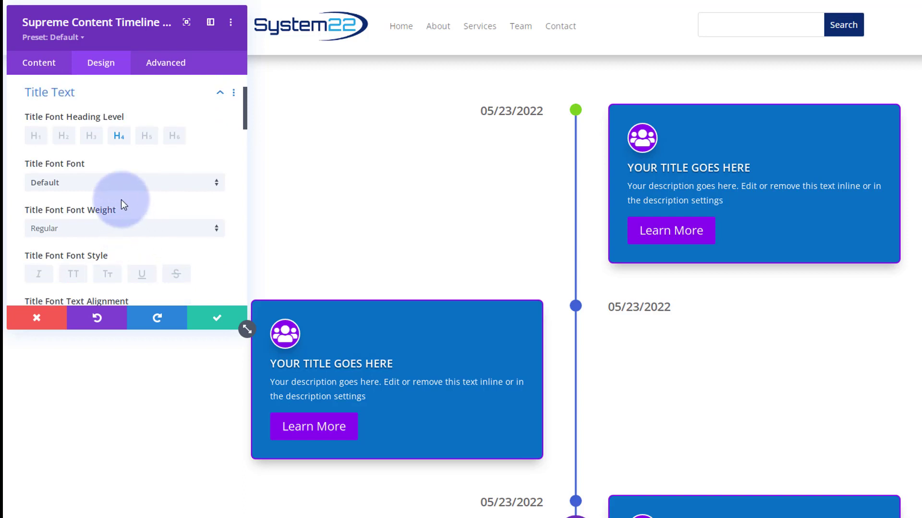
left_click(95, 94)
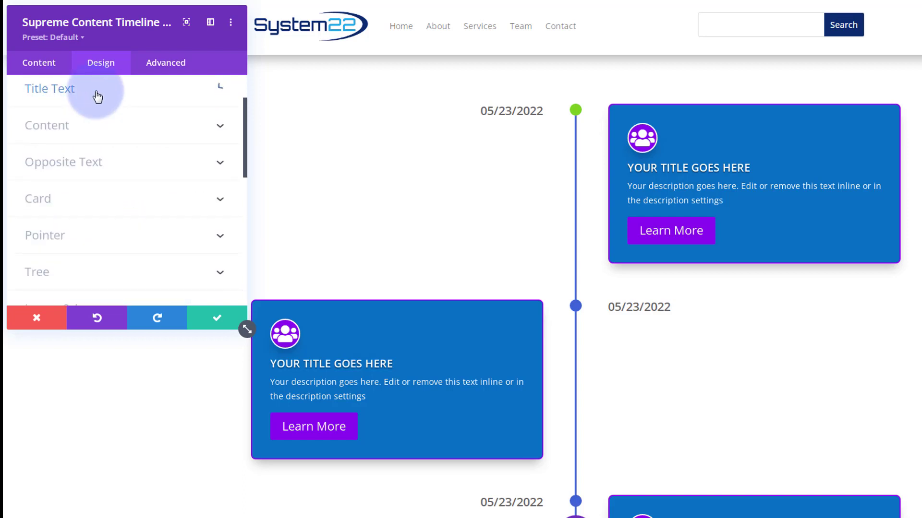
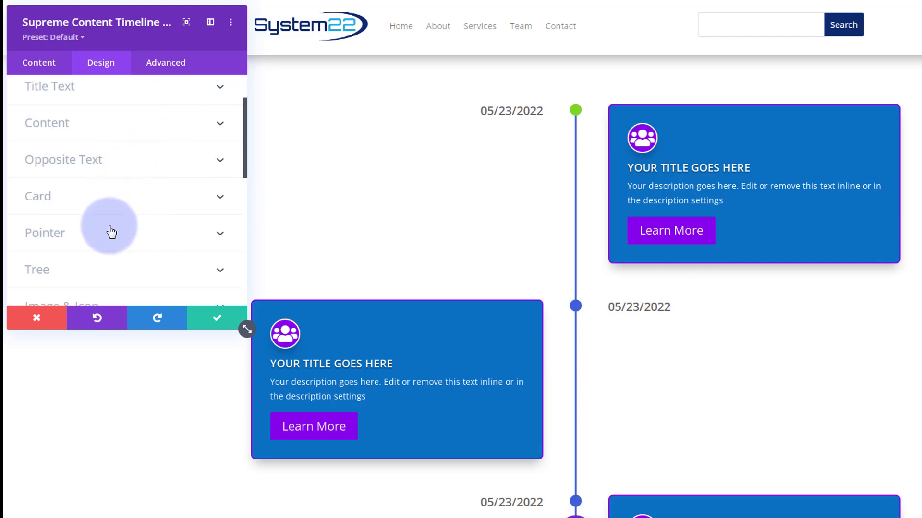
Set the timeline tree's background to the saved blue and its active background to red in the design settings
scroll(128, 194, "down", 2)
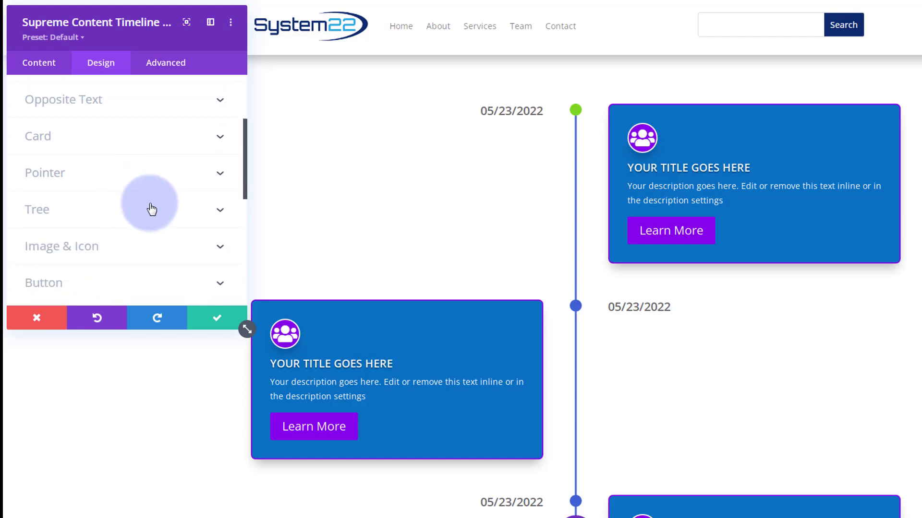
scroll(346, 181, "down", 3)
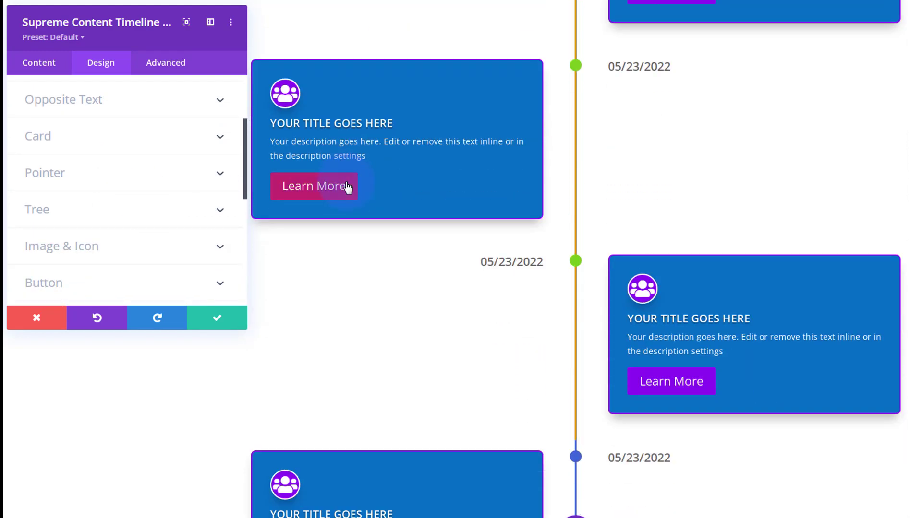
scroll(346, 181, "up", 5)
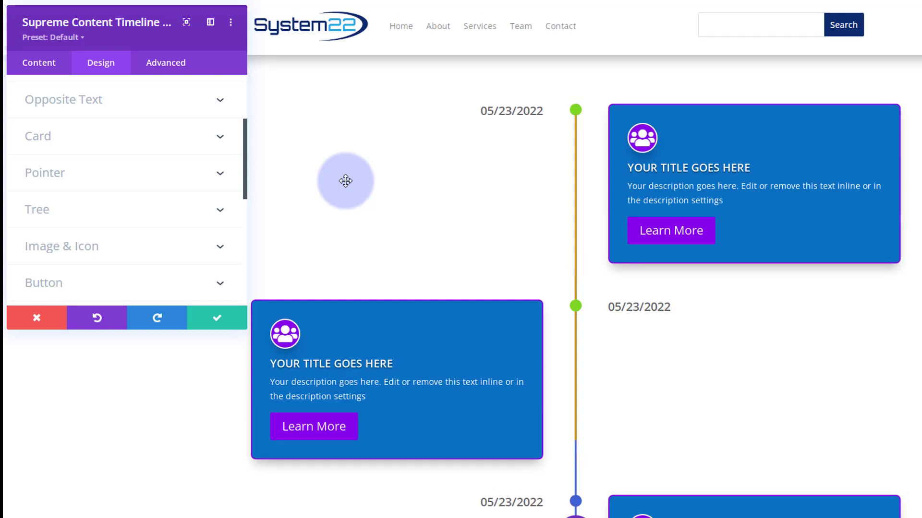
left_click(105, 207)
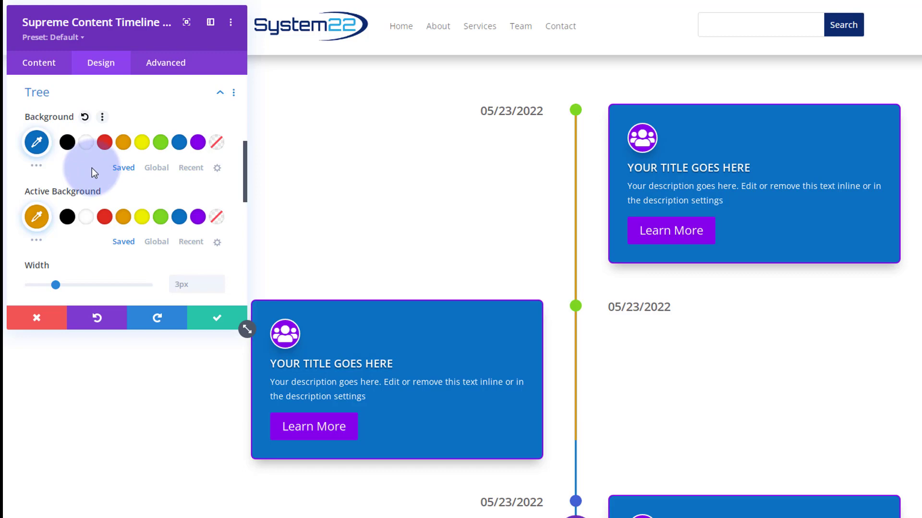
left_click(105, 218)
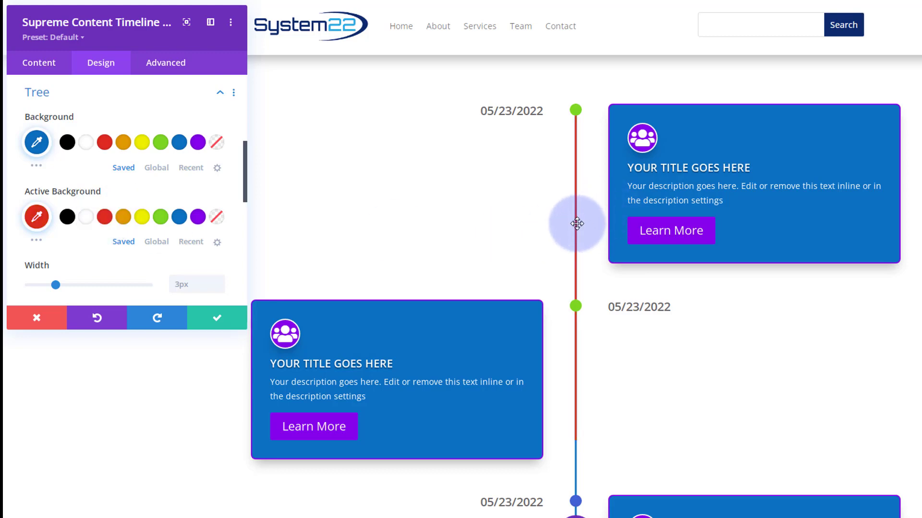
Try a tree line width of 6px and return the width to 3px
scroll(108, 243, "down", 1)
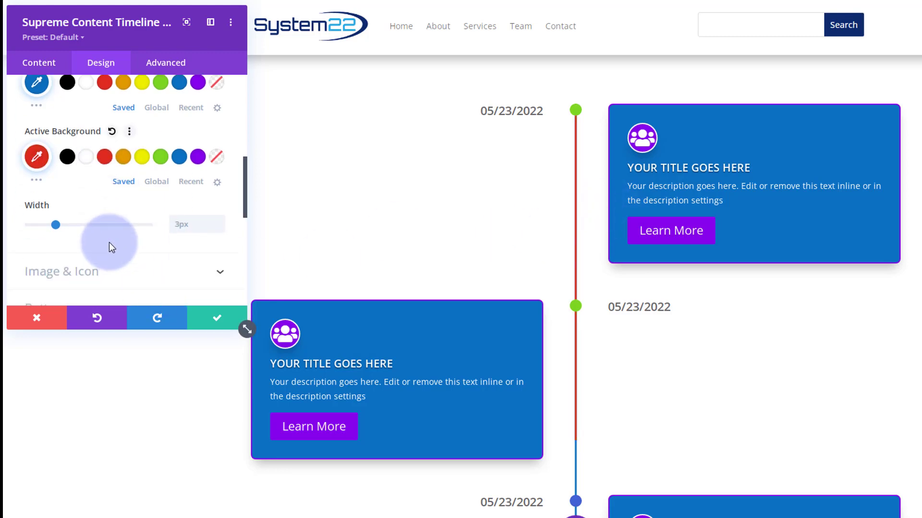
left_click(219, 221)
left_click(218, 221)
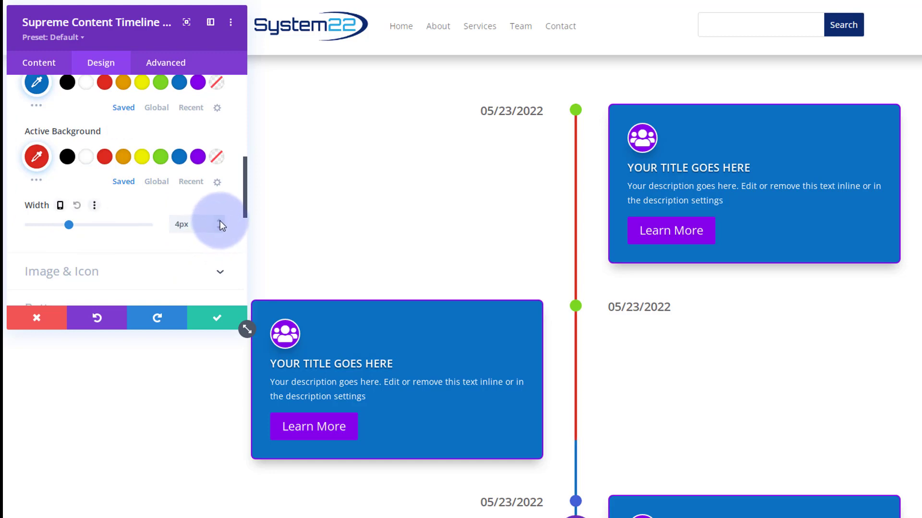
left_click(219, 220)
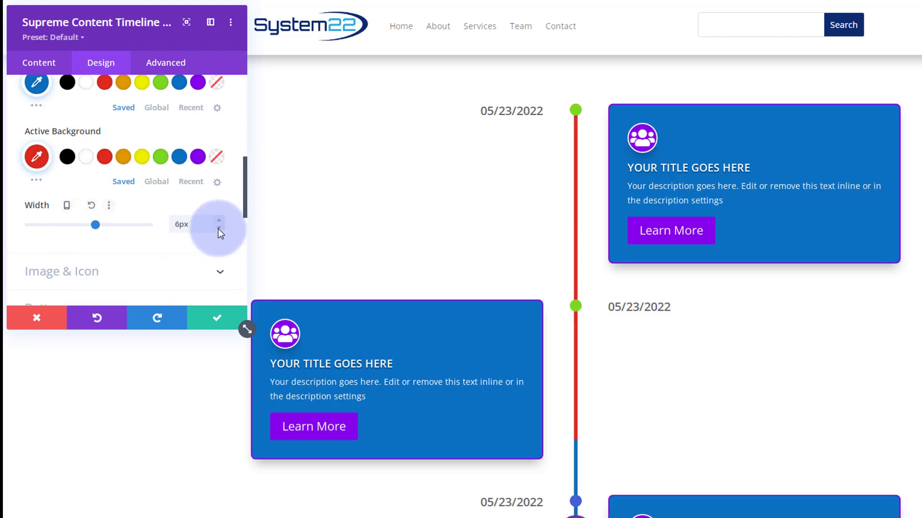
left_click(218, 228)
left_click(218, 228)
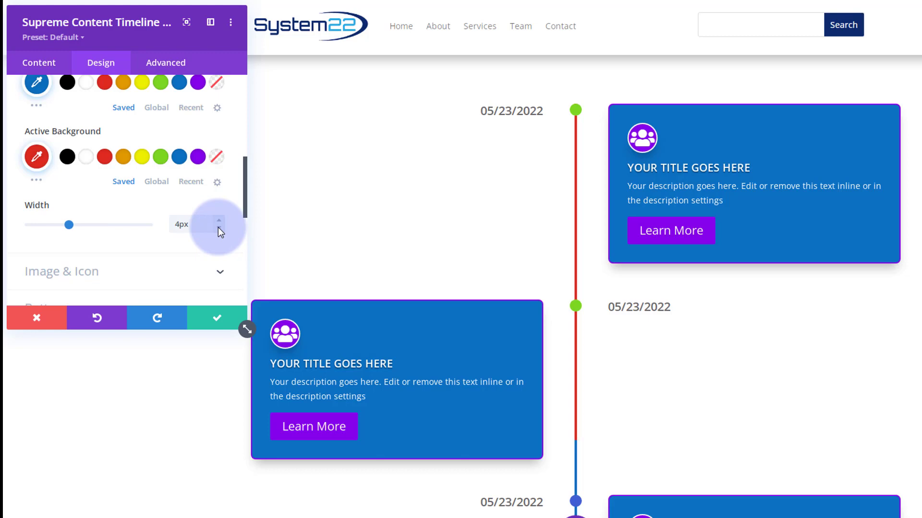
left_click(218, 227)
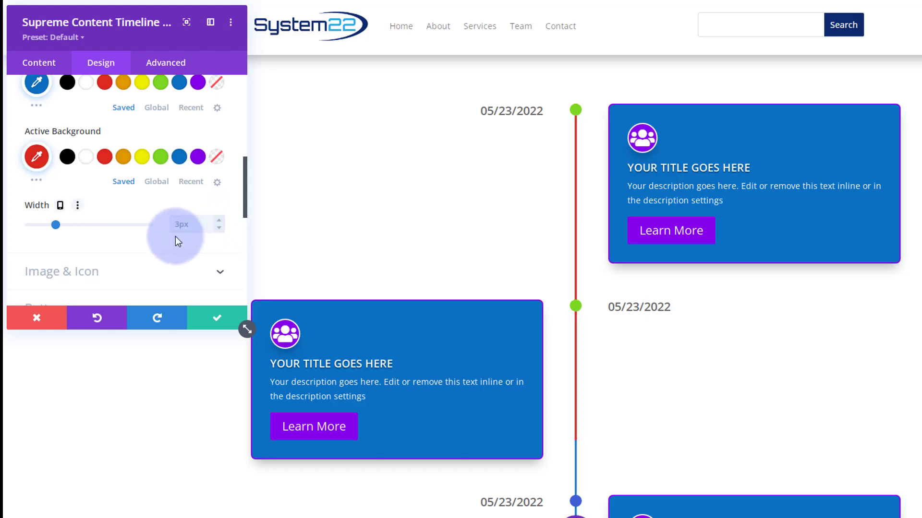
Set the pointer's background color to the saved blue and, after trying purple, its active background color to red
scroll(163, 239, "up", 3)
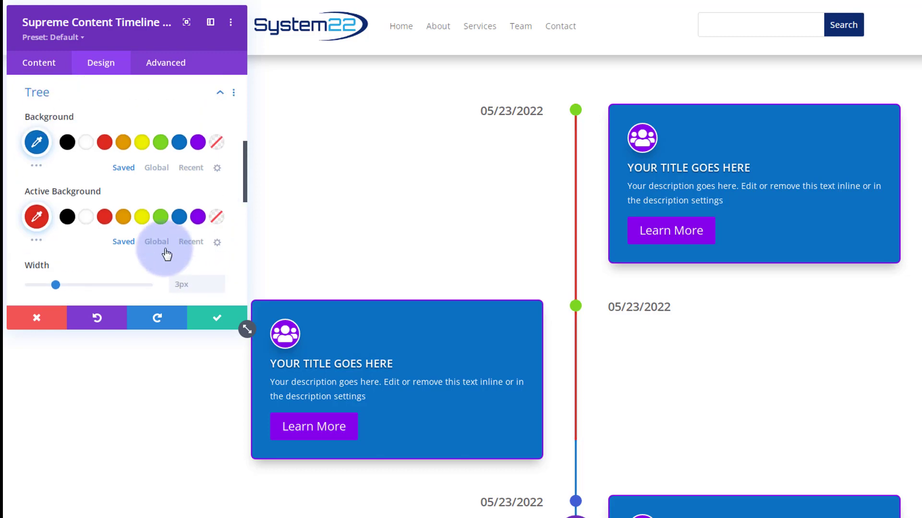
scroll(165, 251, "up", 2)
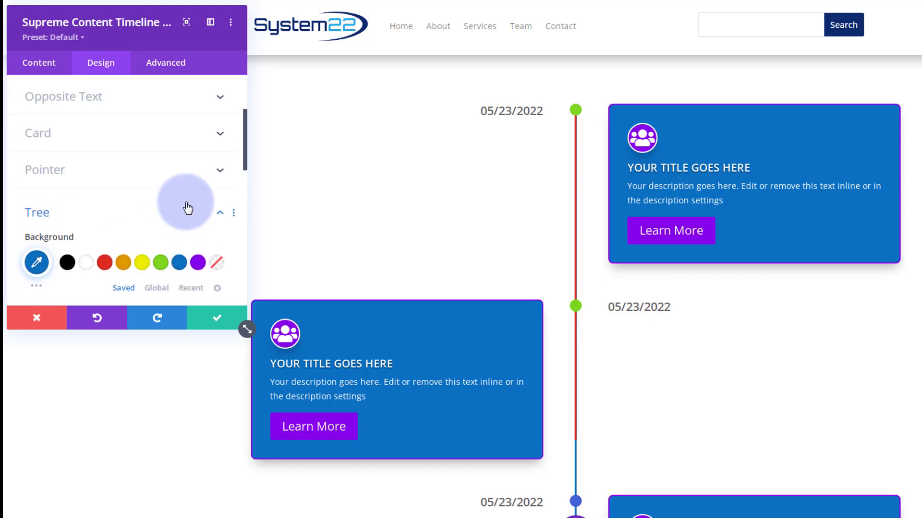
left_click(175, 171)
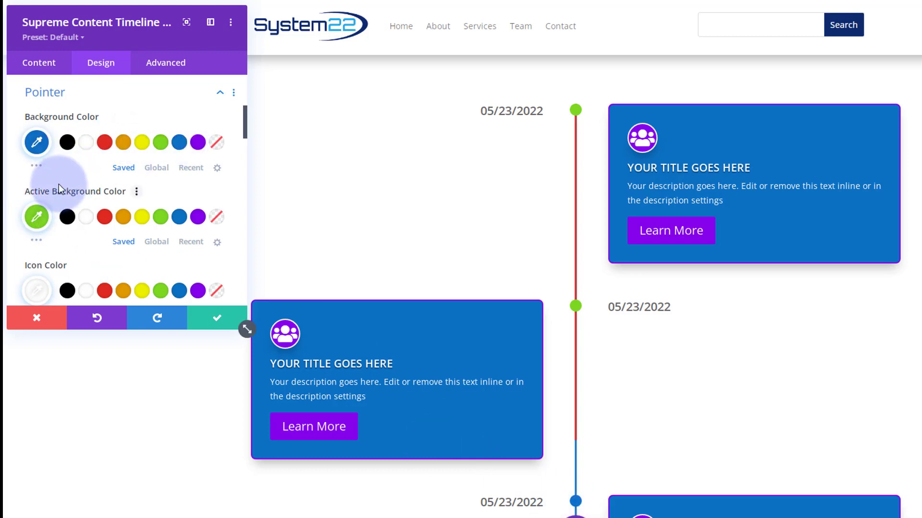
left_click(199, 220)
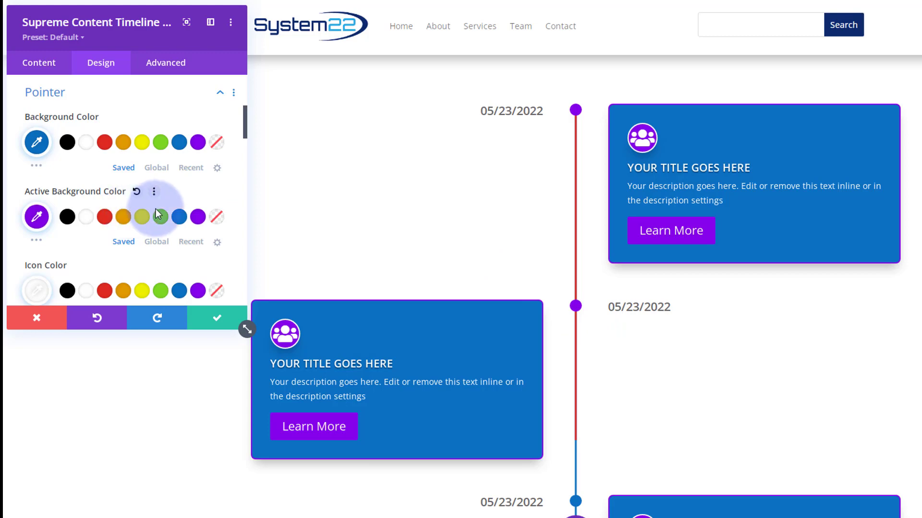
left_click(105, 218)
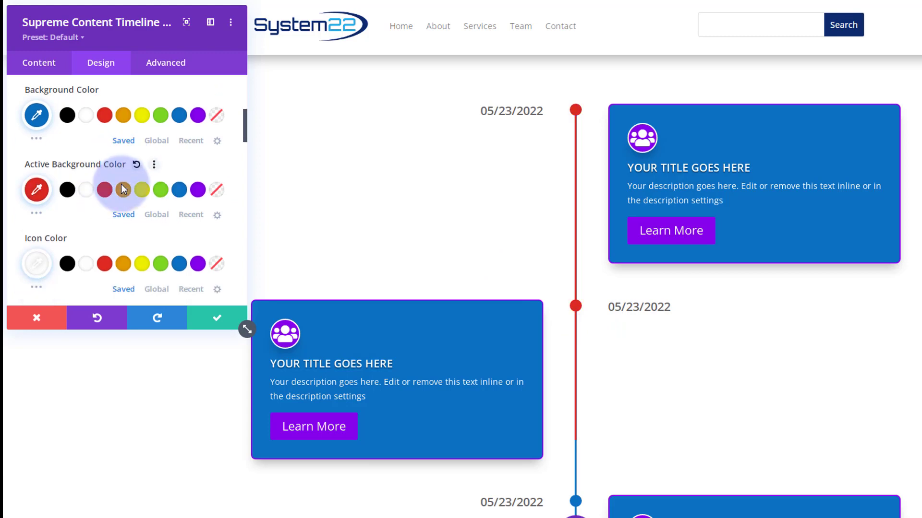
Change the tree's active background to purple and save the timeline module settings
scroll(121, 184, "down", 6)
scroll(121, 183, "down", 8)
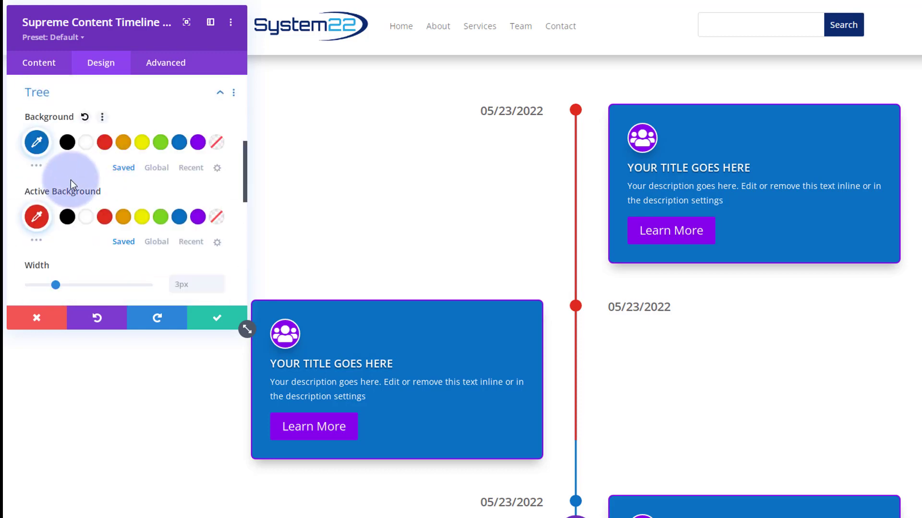
left_click(197, 217)
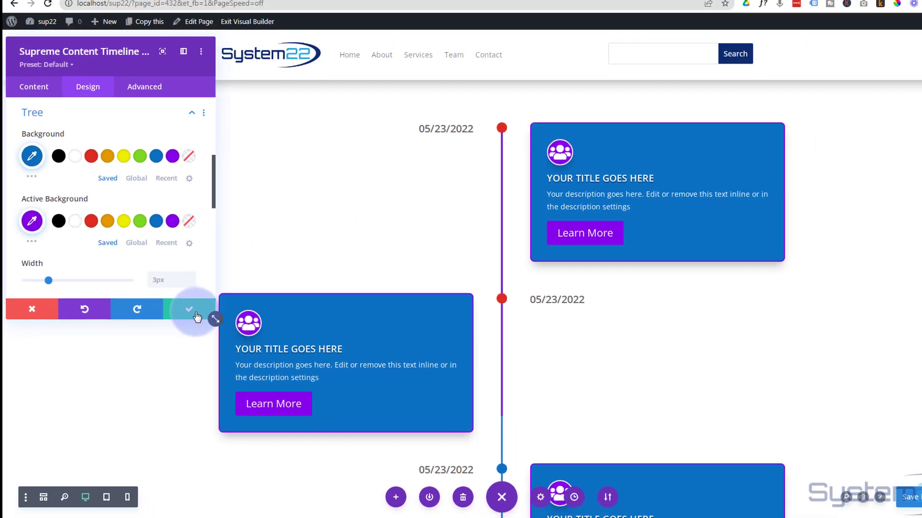
left_click(196, 315)
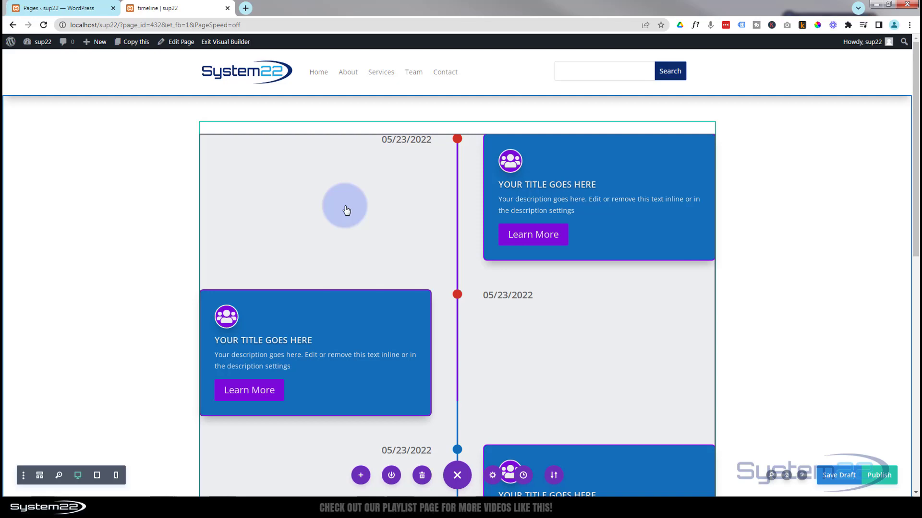
Examine how the tree line and pointers change color along the whole timeline on the page
scroll(346, 209, "down", 4)
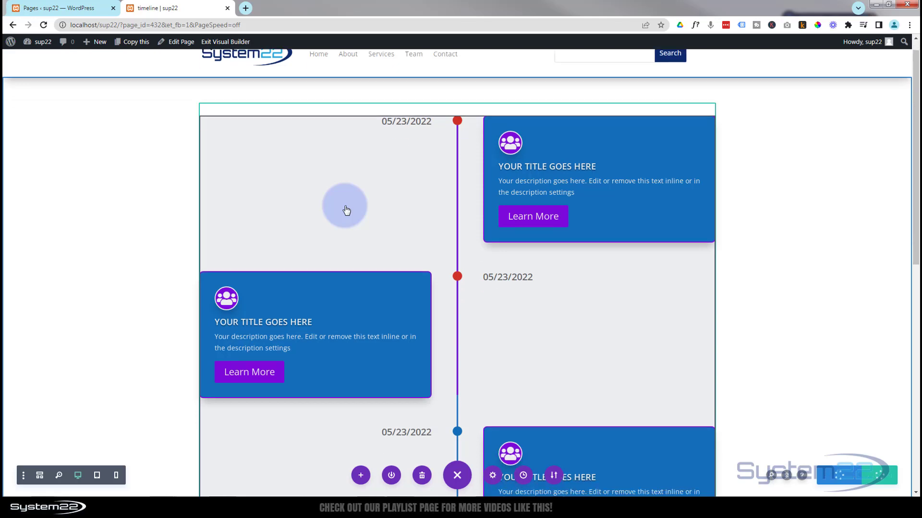
scroll(346, 209, "down", 1)
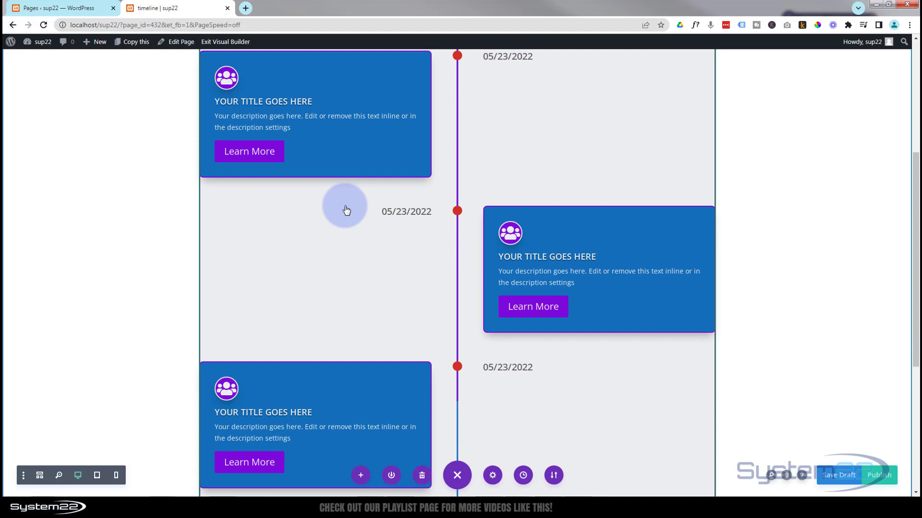
scroll(346, 210, "up", 2)
scroll(346, 210, "up", 2)
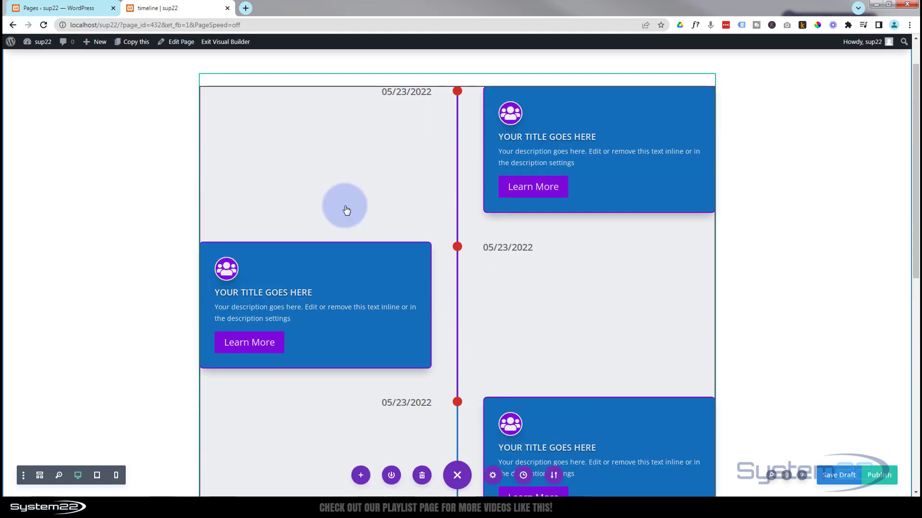
scroll(346, 209, "up", 1)
scroll(346, 210, "down", 5)
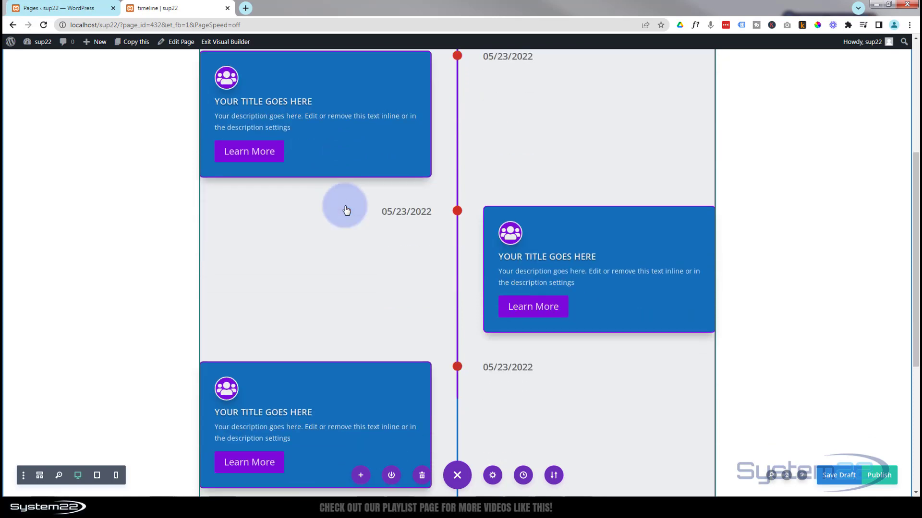
scroll(346, 209, "down", 1)
scroll(347, 210, "down", 2)
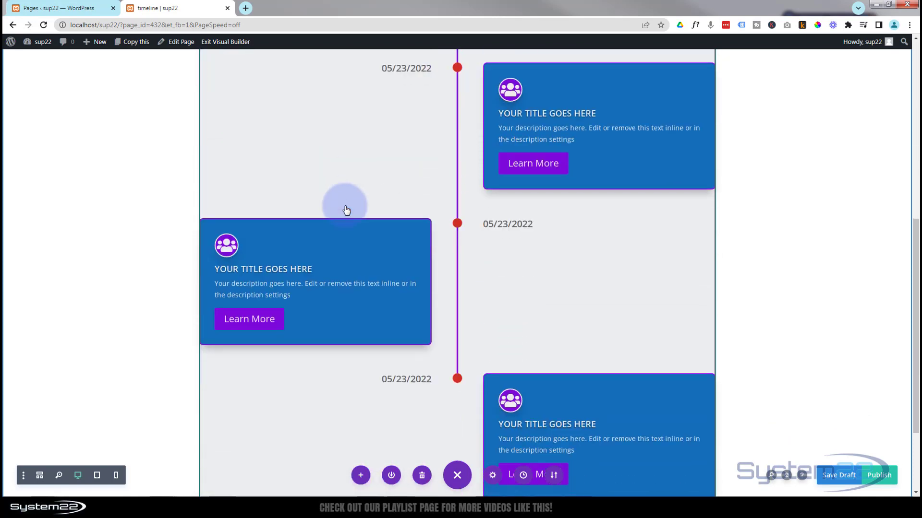
scroll(346, 210, "up", 1)
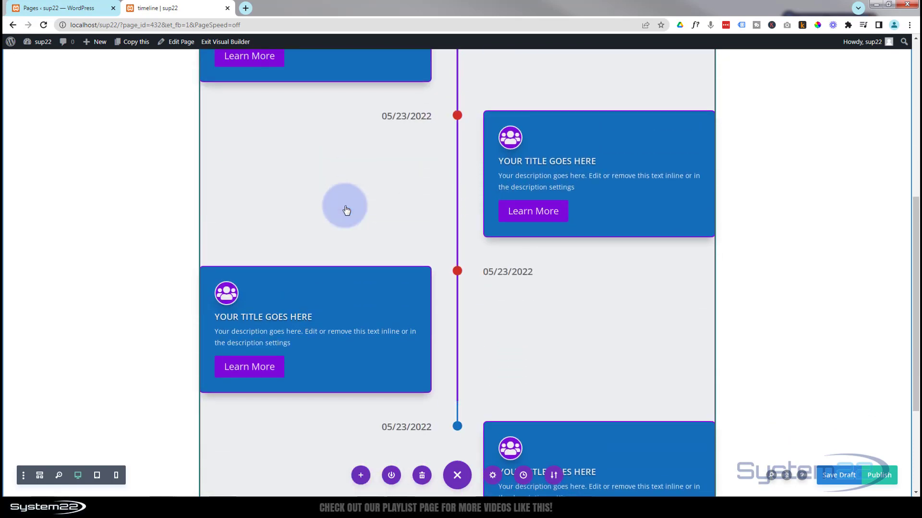
scroll(346, 210, "down", 1)
scroll(346, 210, "up", 1)
scroll(346, 210, "down", 3)
scroll(346, 210, "up", 1)
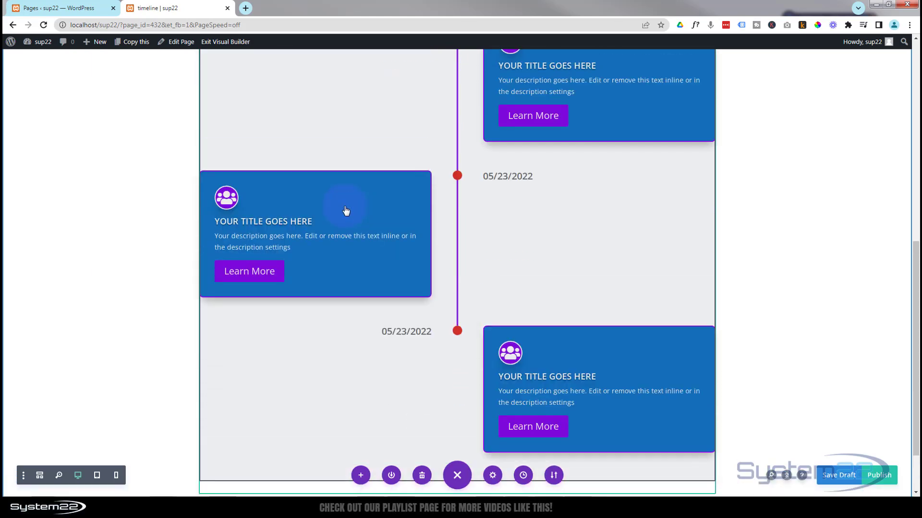
scroll(347, 210, "up", 7)
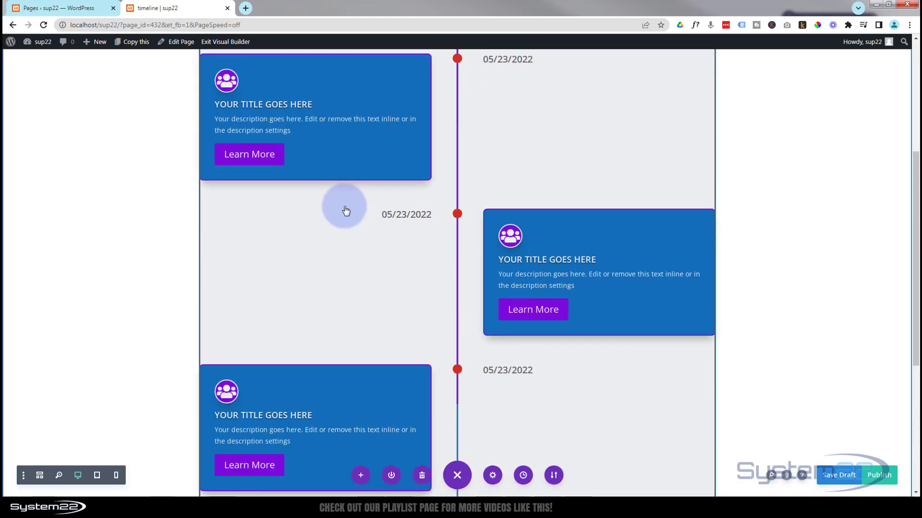
scroll(346, 210, "up", 2)
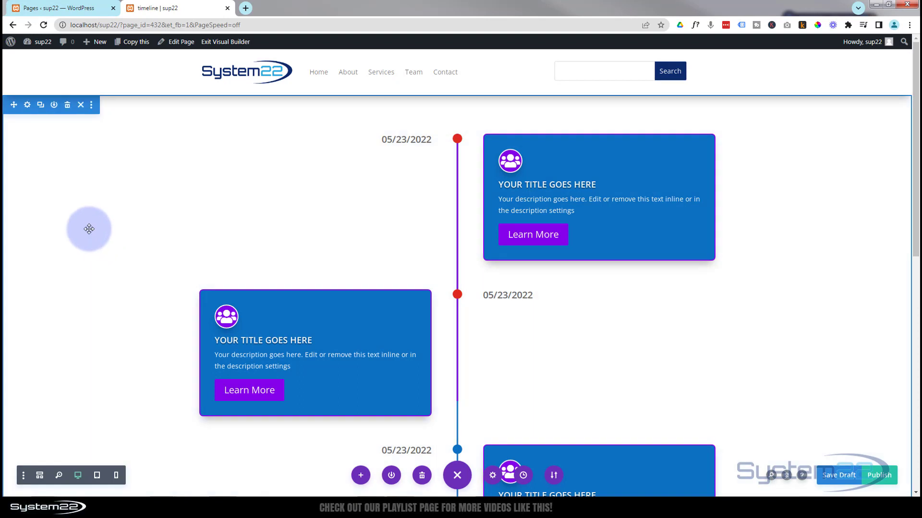
Give the section containing the timeline the green and purple northern lights photo from the media library as its background image
left_click(27, 106)
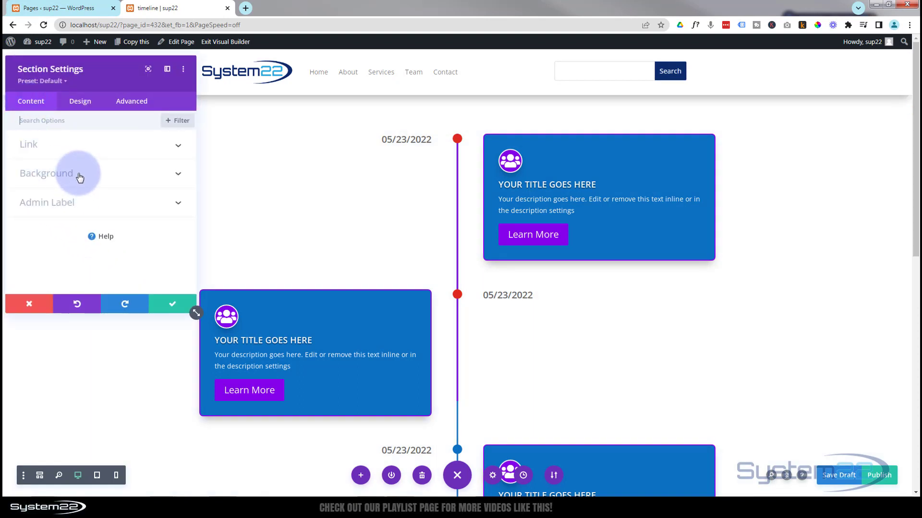
left_click(80, 178)
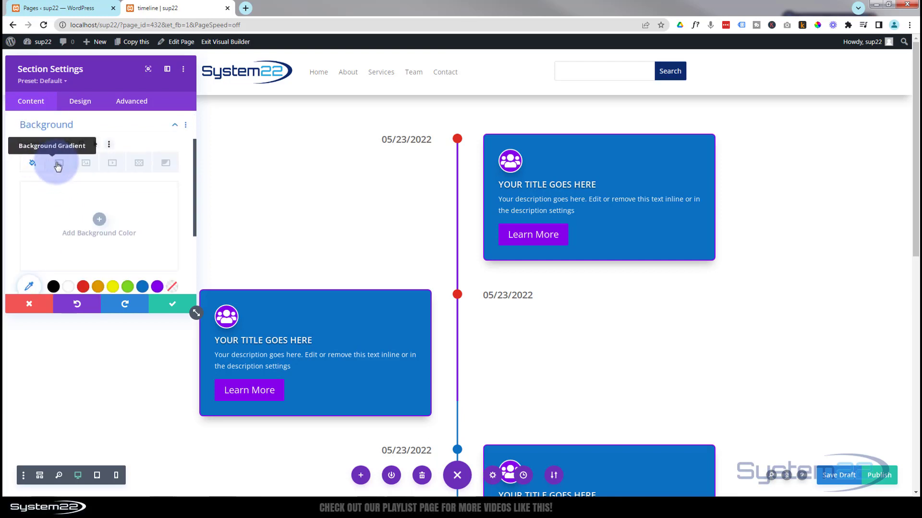
left_click(86, 163)
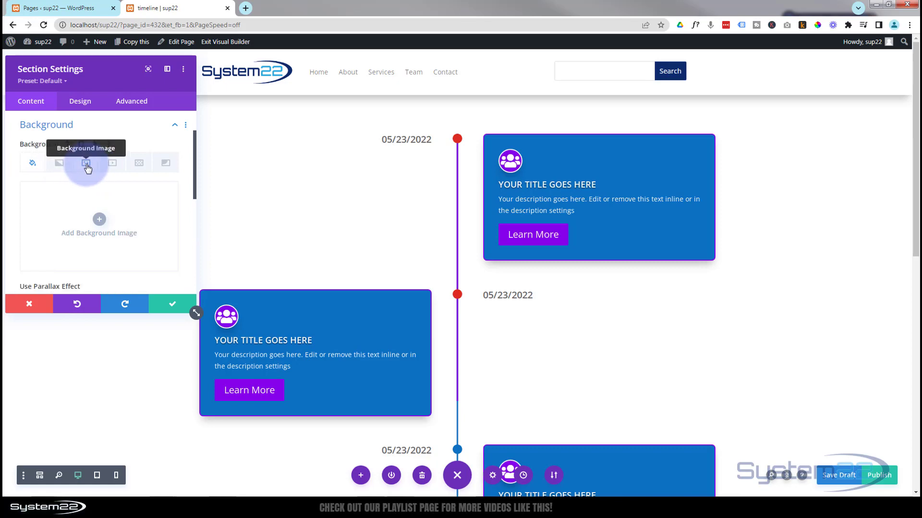
left_click(99, 219)
left_click(221, 168)
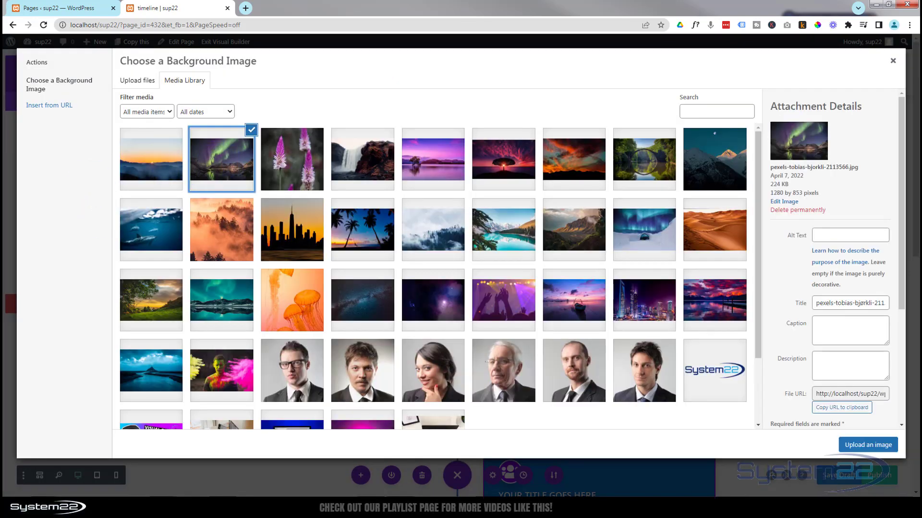
left_click(865, 452)
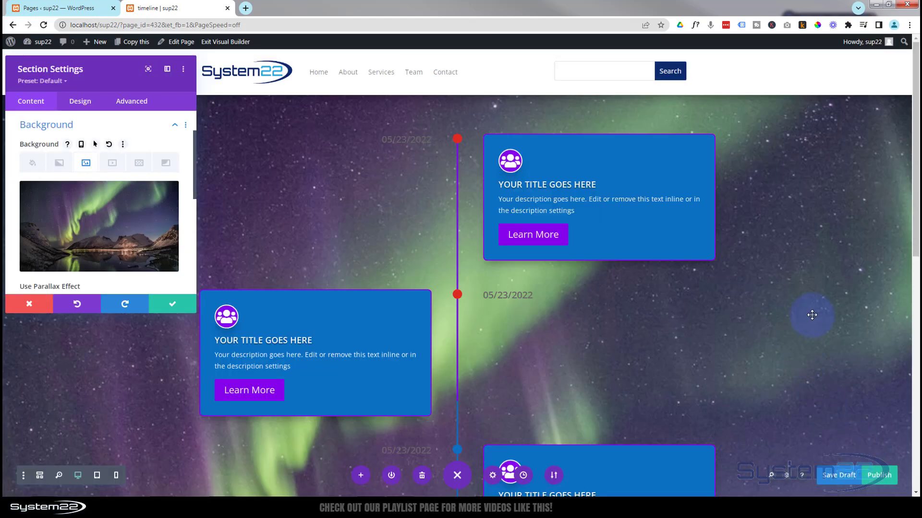
scroll(811, 313, "down", 3)
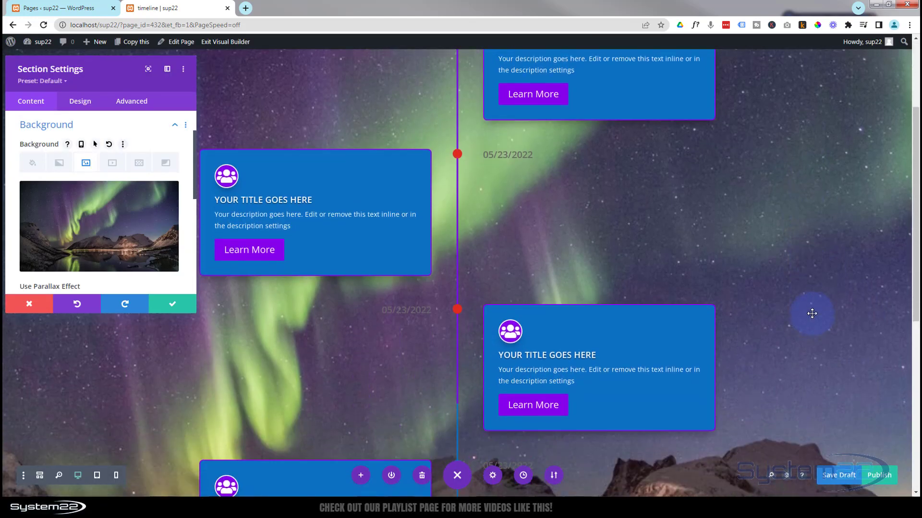
scroll(812, 314, "up", 3)
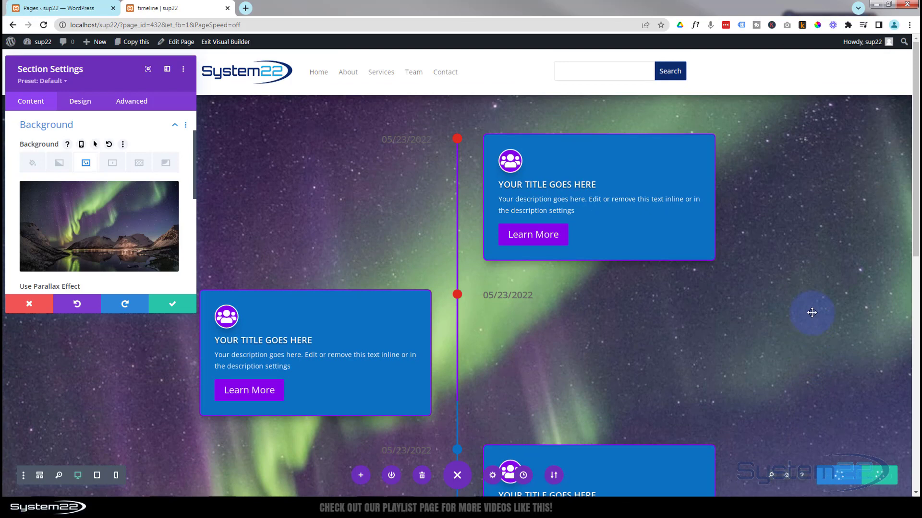
Set the section's background color to dark navy #021930, starting from the saved blue #0c71c3
left_click(32, 166)
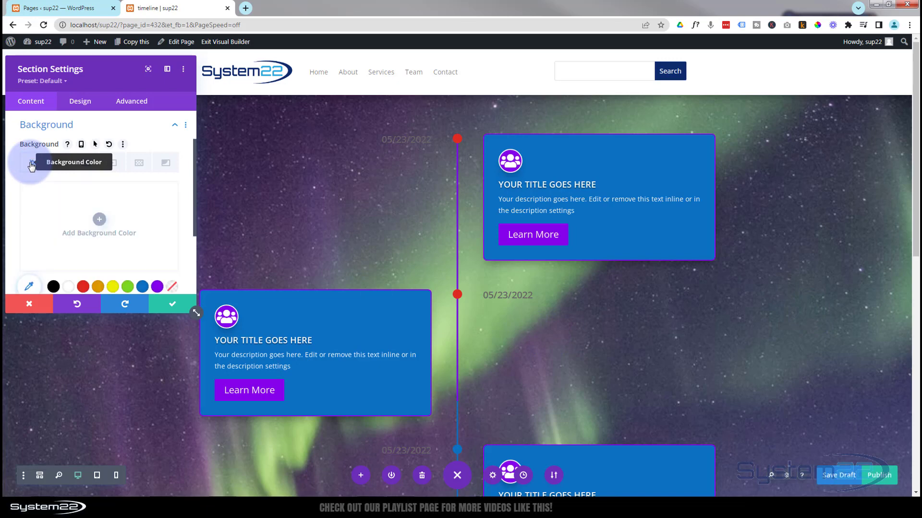
left_click(143, 287)
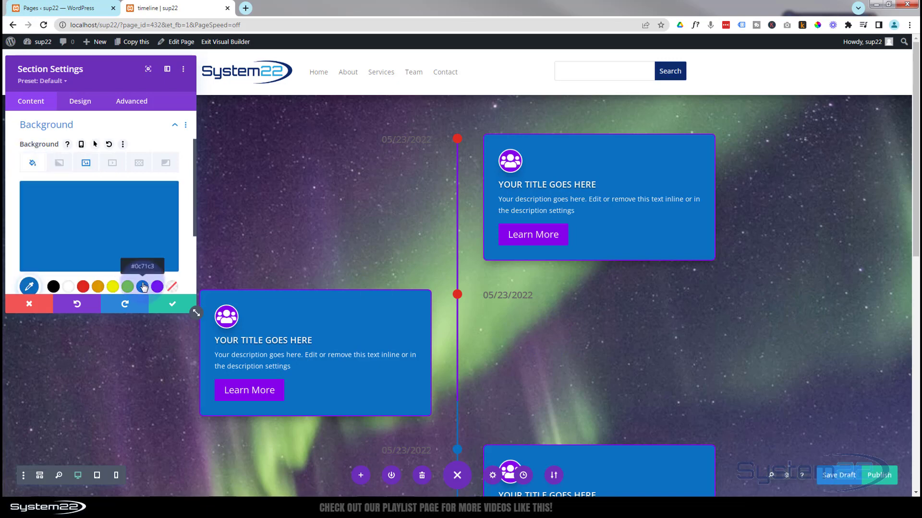
left_click(101, 240)
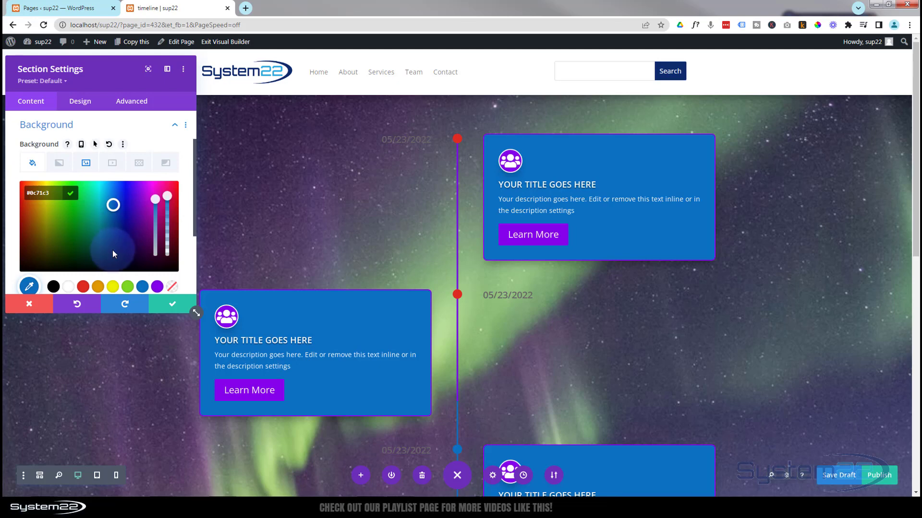
left_click(114, 258)
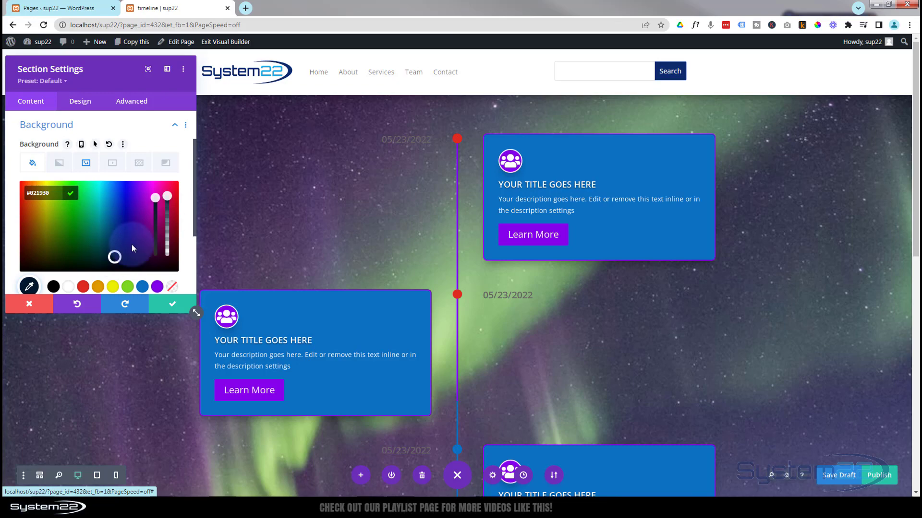
Set the blend mode of the section's background image to Multiply
left_click(86, 164)
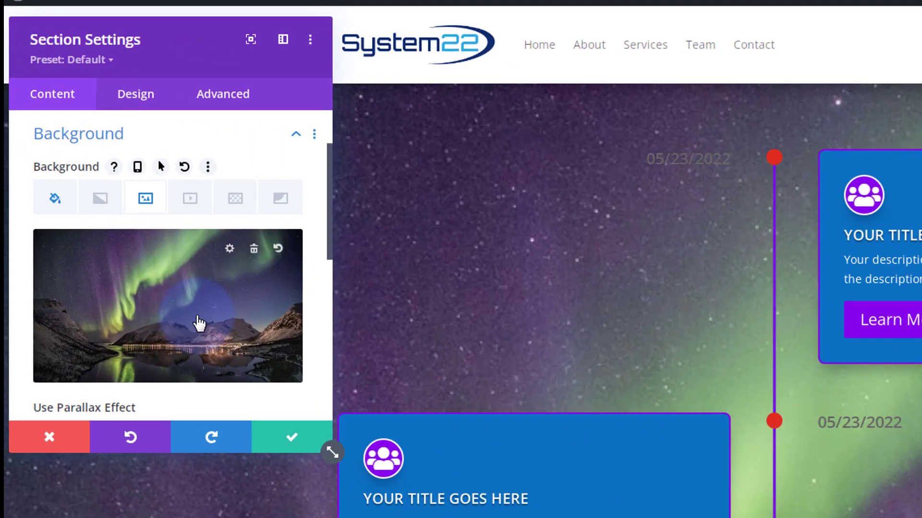
scroll(117, 229, "down", 3)
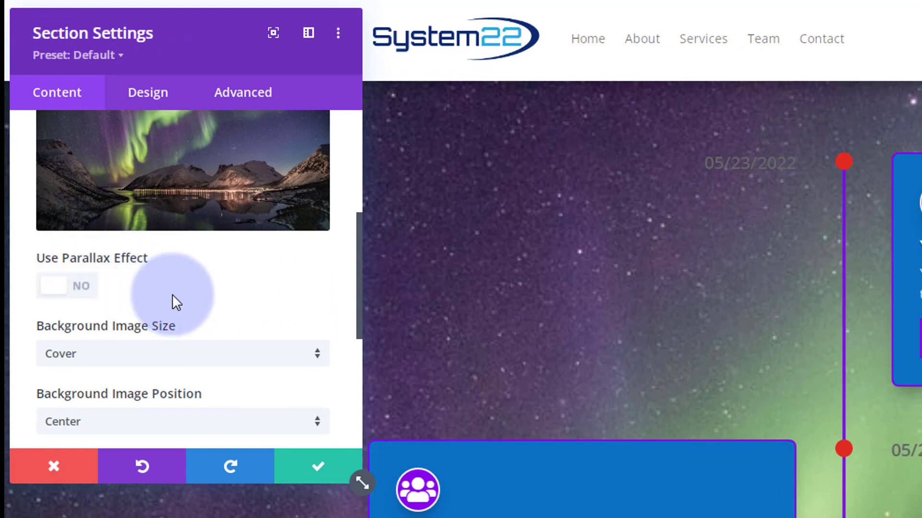
scroll(185, 287, "down", 4)
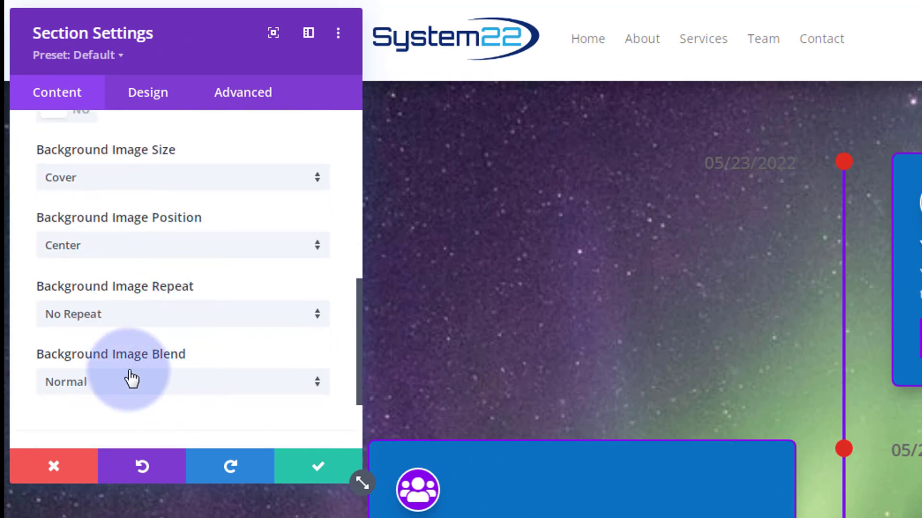
left_click(168, 392)
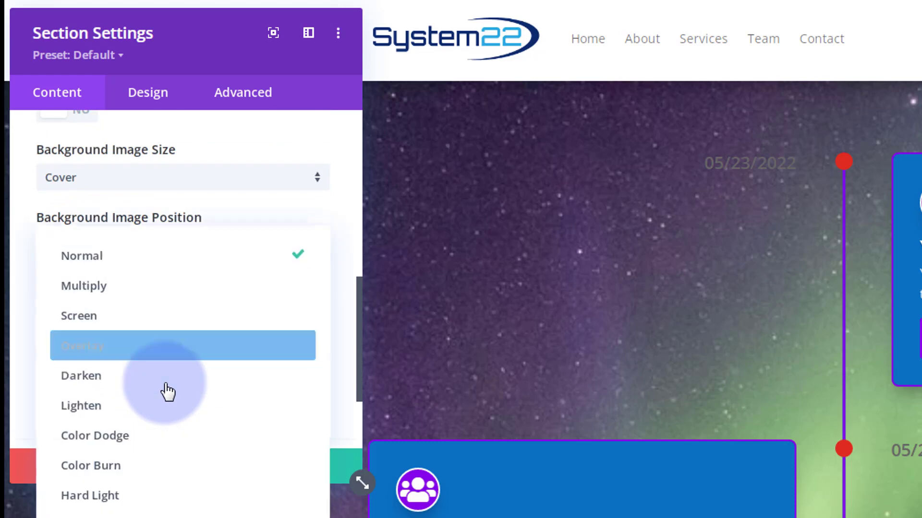
left_click(122, 302)
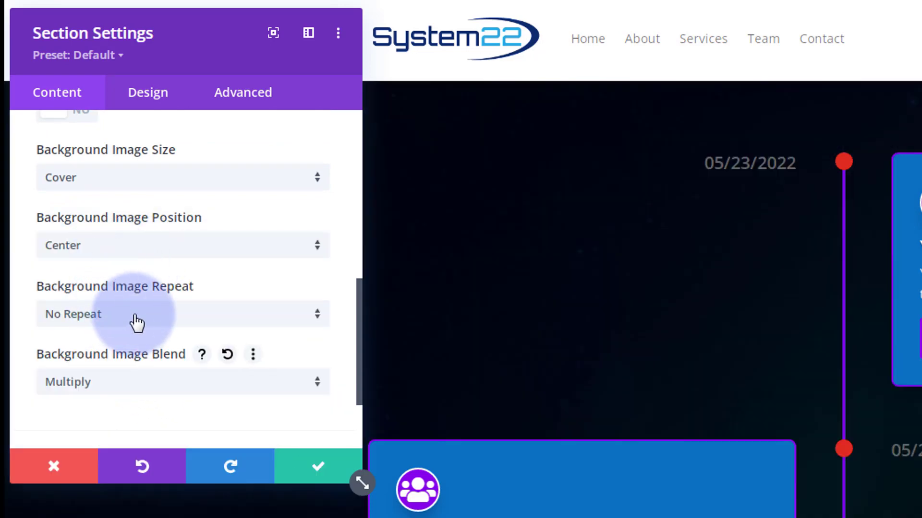
Lower the opacity of the section's navy background color to 0.59 and save the section settings
scroll(134, 318, "up", 6)
scroll(138, 324, "up", 2)
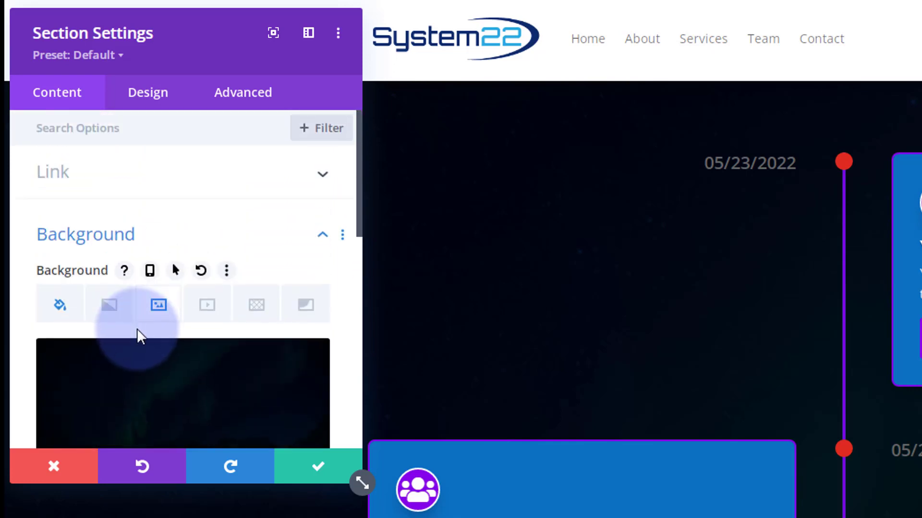
left_click(54, 312)
scroll(161, 270, "down", 3)
left_click(177, 257)
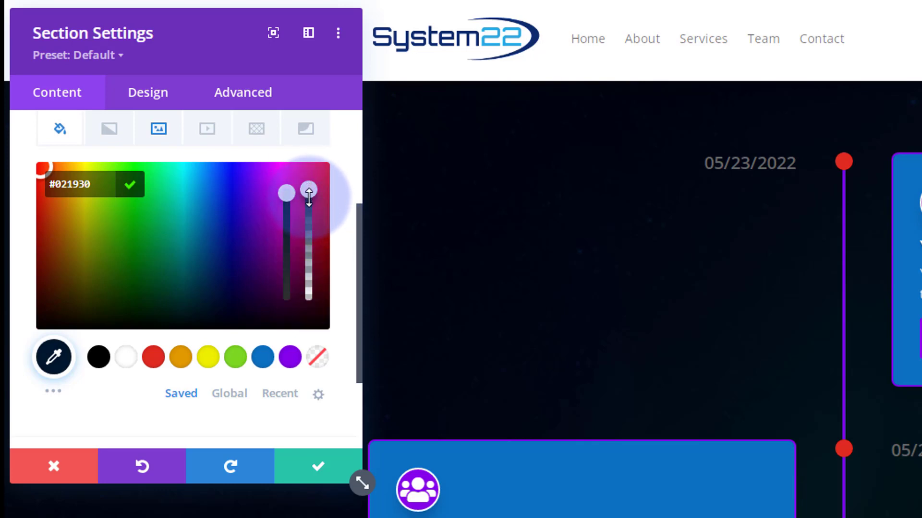
left_click_drag(309, 206, 304, 243)
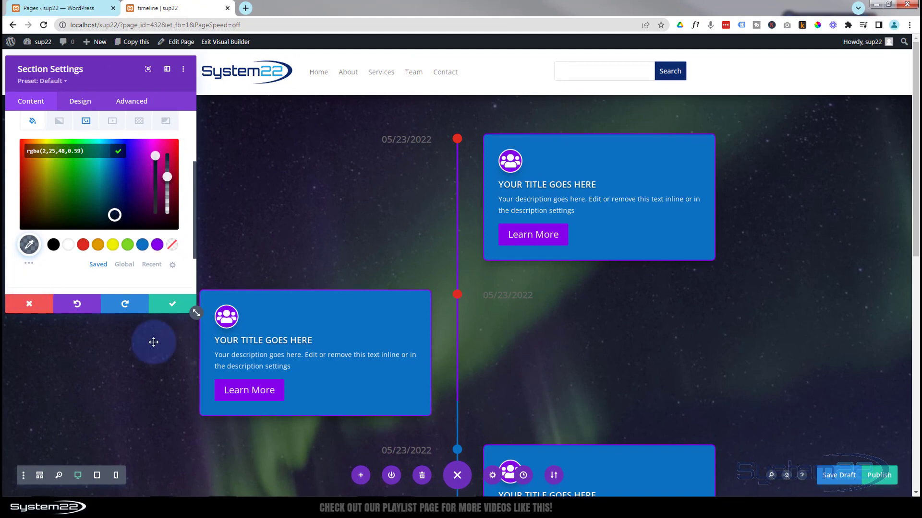
left_click(175, 306)
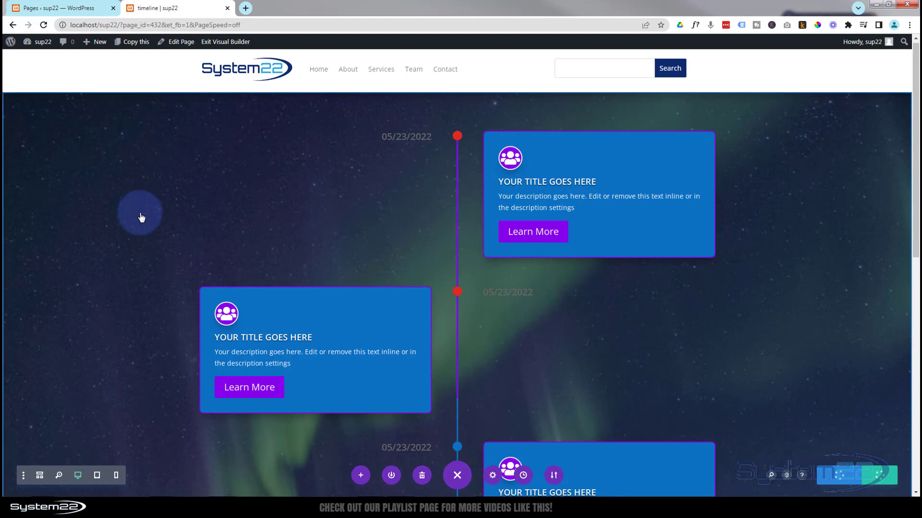
Insert the saved Map section from the library below the timeline section
scroll(142, 217, "down", 9)
scroll(142, 218, "down", 2)
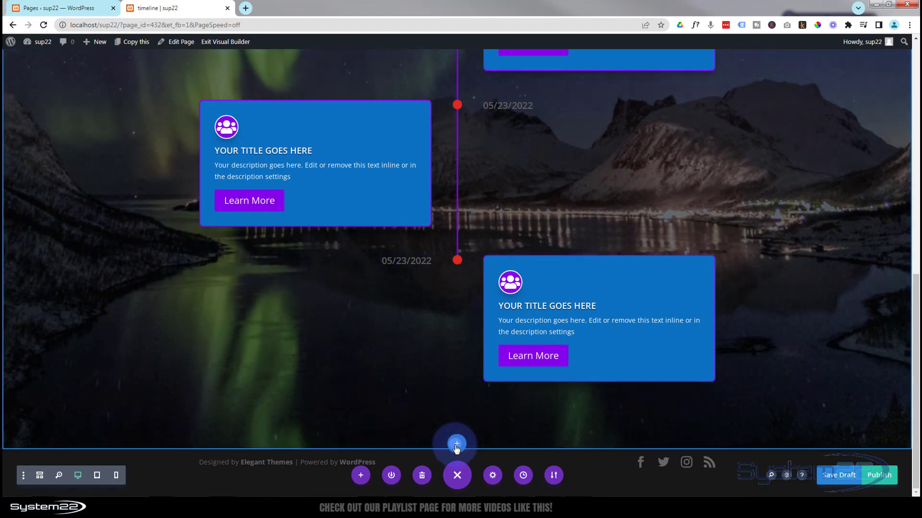
left_click(457, 445)
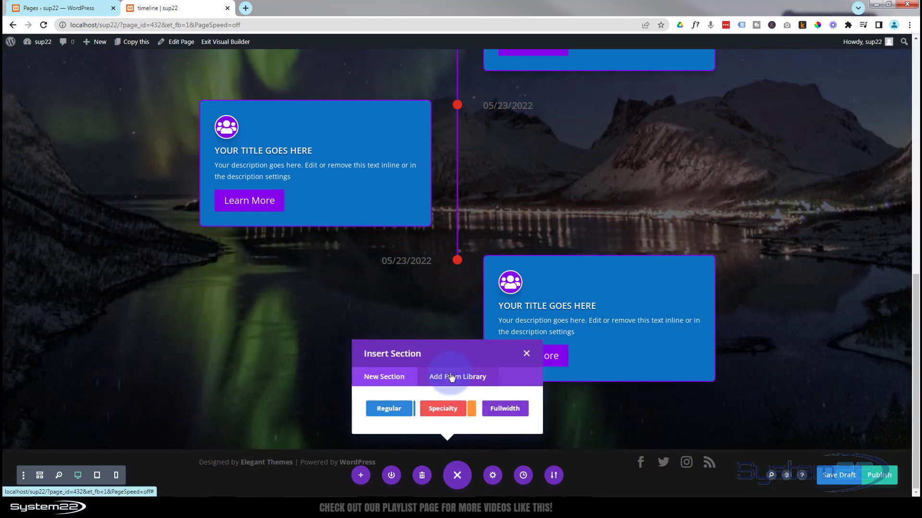
left_click(452, 377)
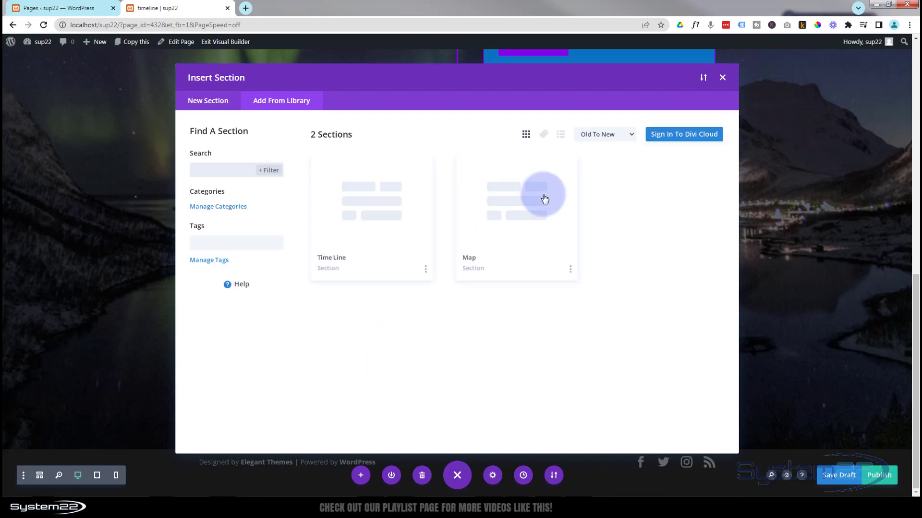
left_click(514, 220)
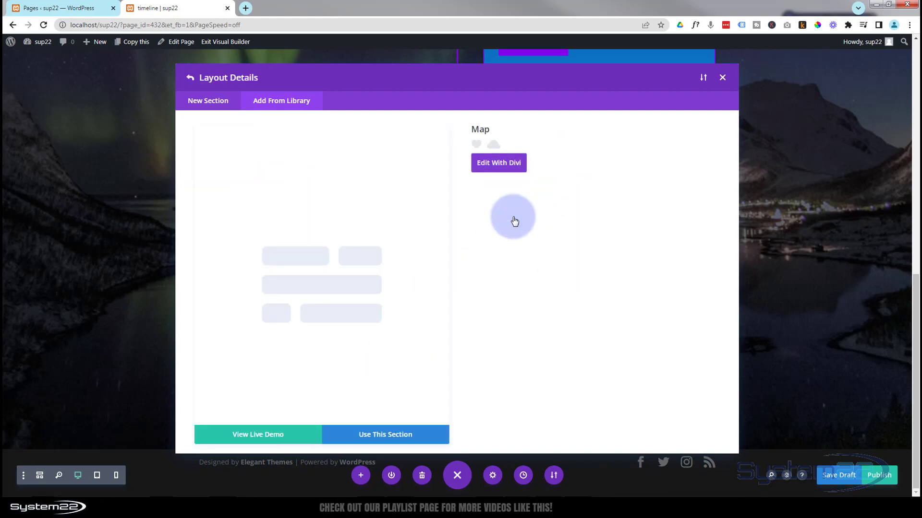
left_click(365, 433)
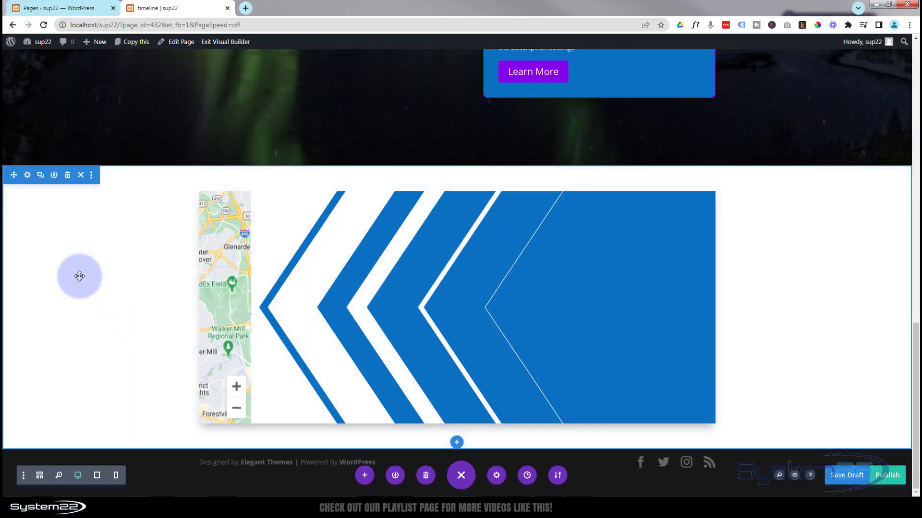
Duplicate the map section and move one copy above the timeline section in the layer order
left_click(40, 175)
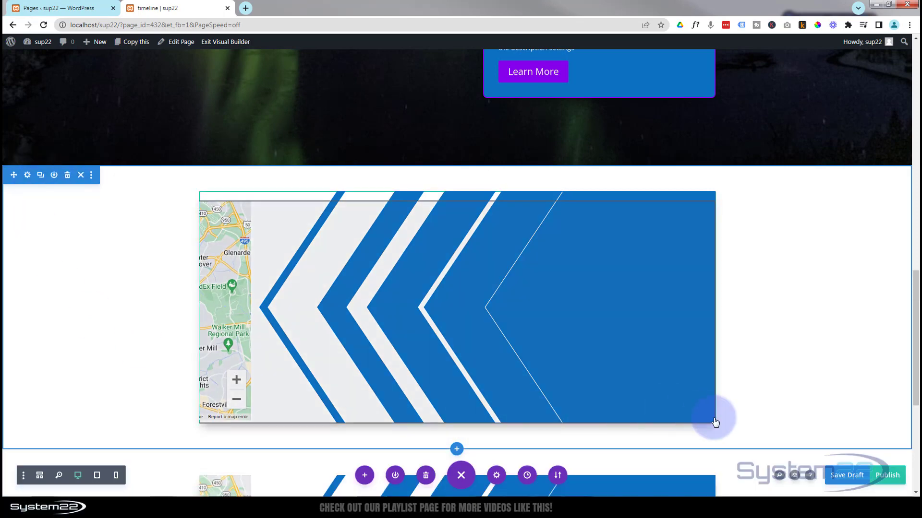
left_click(794, 476)
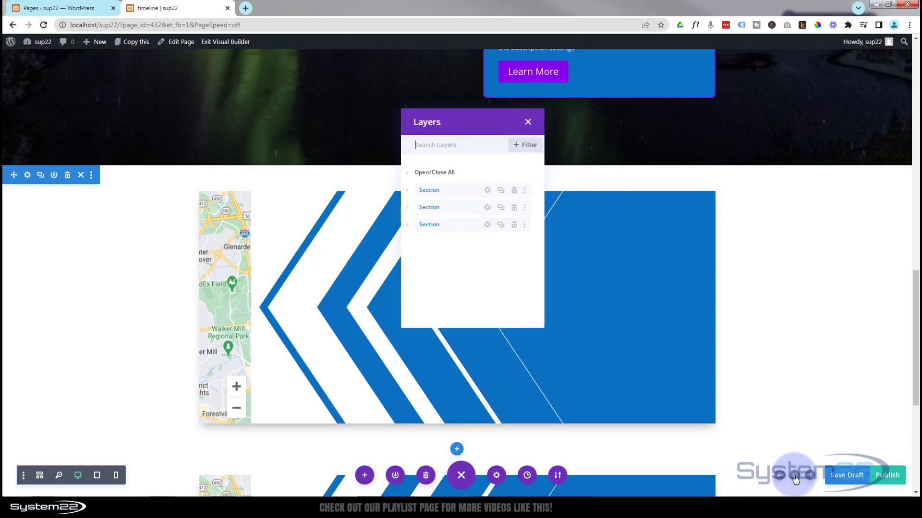
left_click_drag(452, 224, 450, 184)
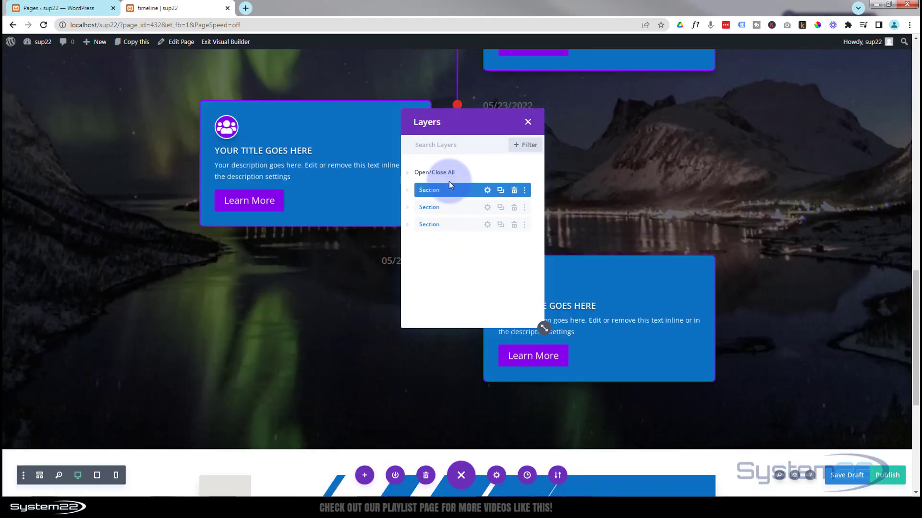
left_click(528, 122)
Publish the page and exit the visual builder to the live page
scroll(249, 406, "up", 12)
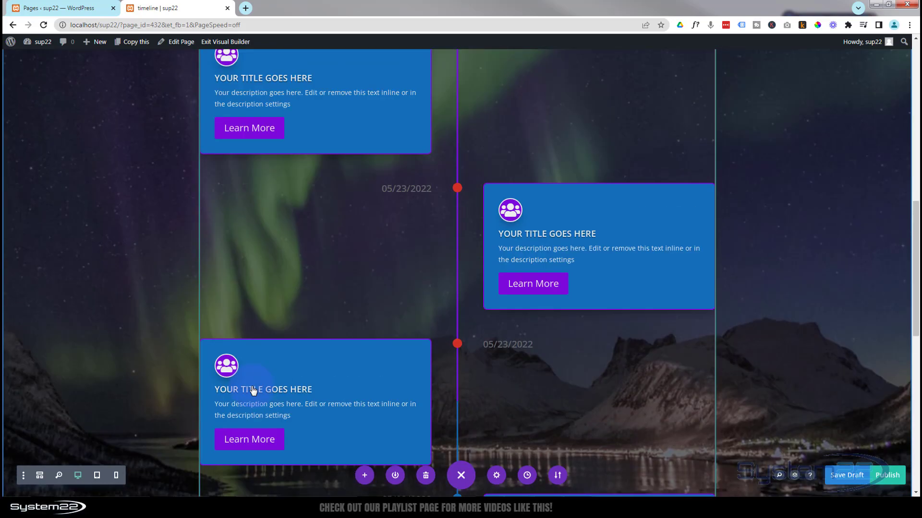
scroll(255, 388, "up", 3)
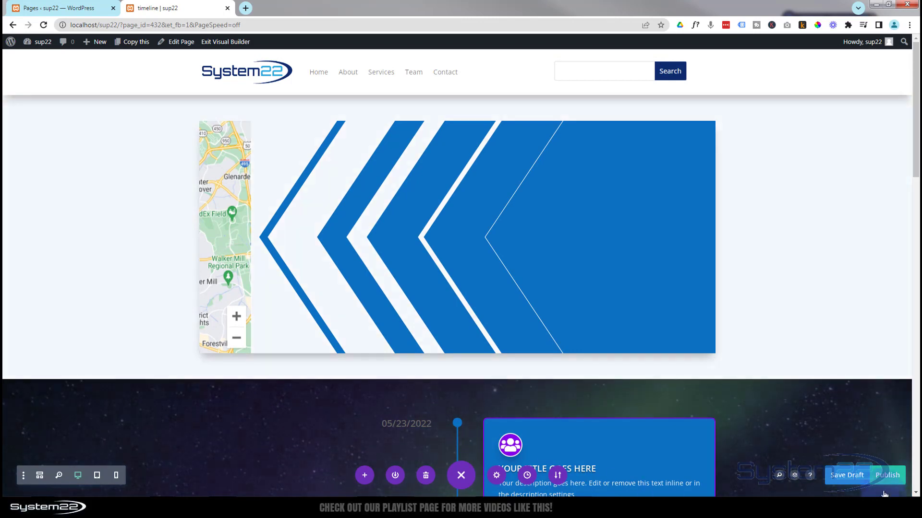
left_click(896, 478)
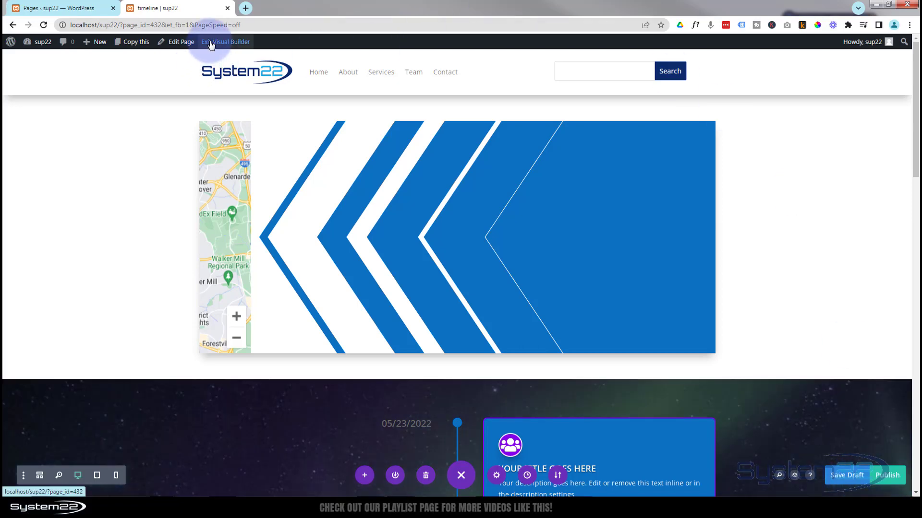
left_click(211, 44)
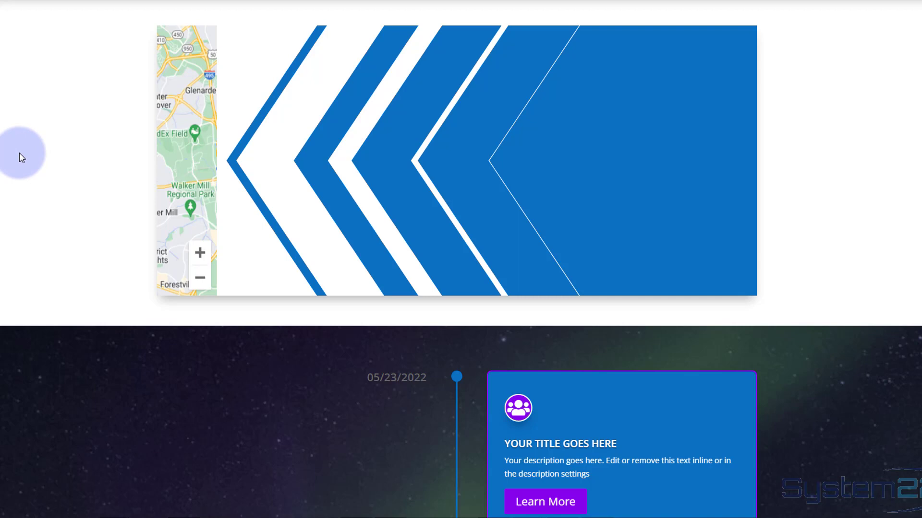
Examine how the tree line and pointers change color on the live page between the two map sections
scroll(20, 153, "down", 1)
scroll(19, 152, "down", 2)
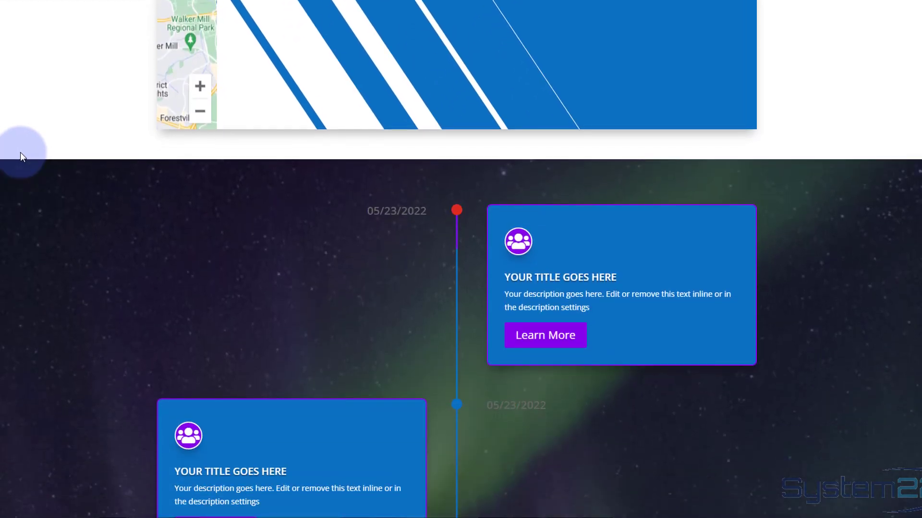
scroll(20, 152, "down", 2)
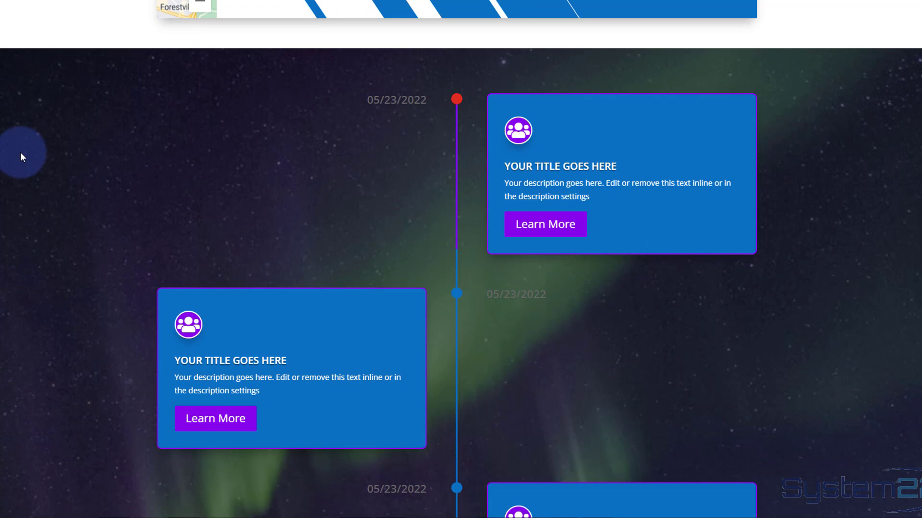
scroll(20, 152, "down", 1)
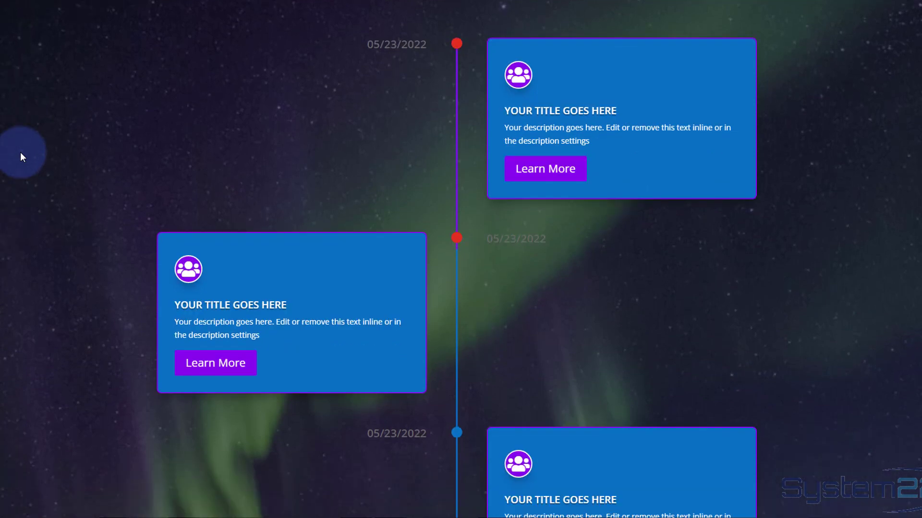
scroll(20, 151, "down", 4)
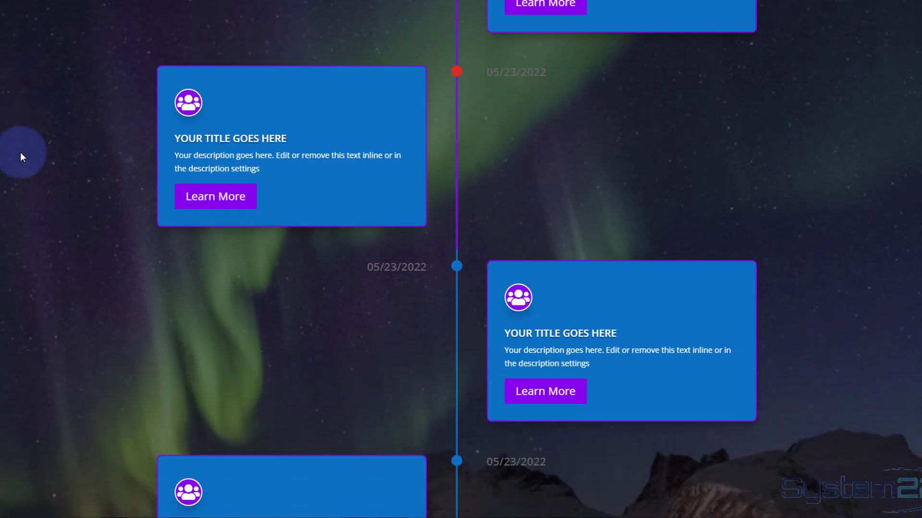
scroll(20, 153, "down", 4)
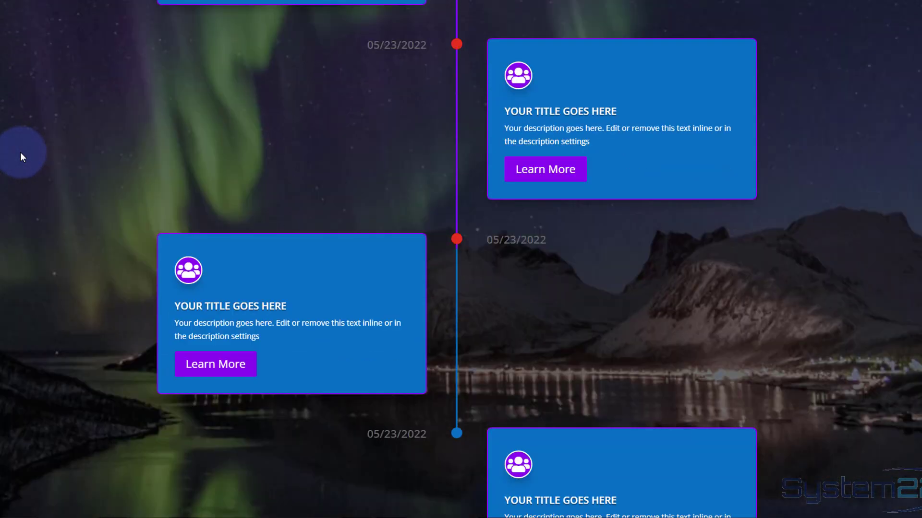
scroll(20, 152, "down", 3)
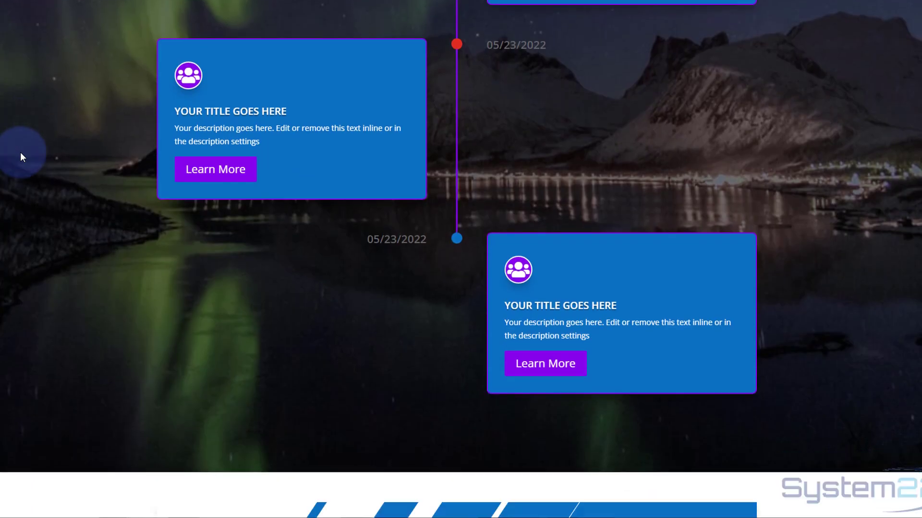
scroll(21, 151, "down", 1)
scroll(20, 152, "up", 3)
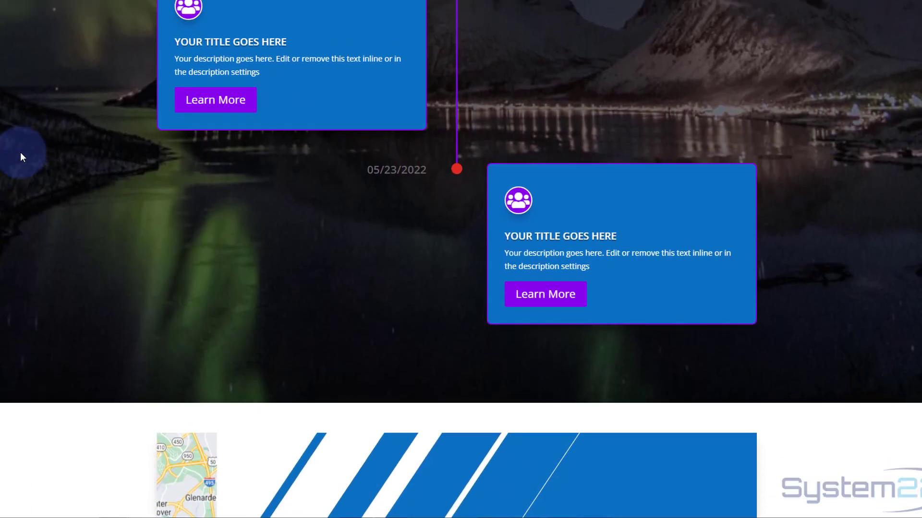
scroll(22, 152, "up", 9)
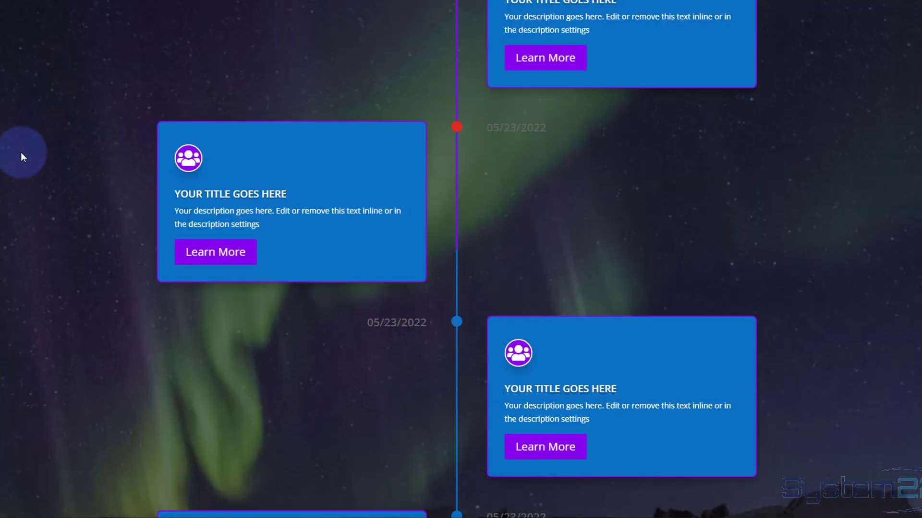
scroll(22, 152, "up", 2)
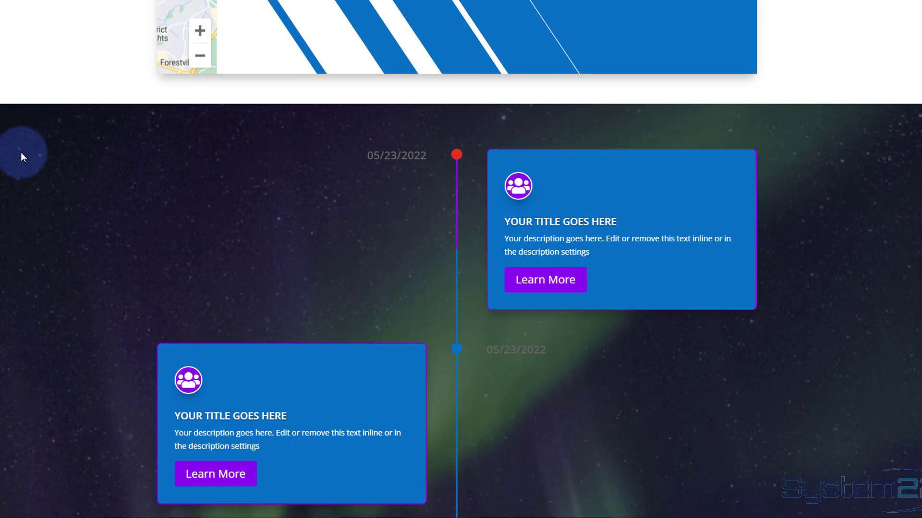
scroll(21, 152, "down", 3)
scroll(21, 152, "down", 3)
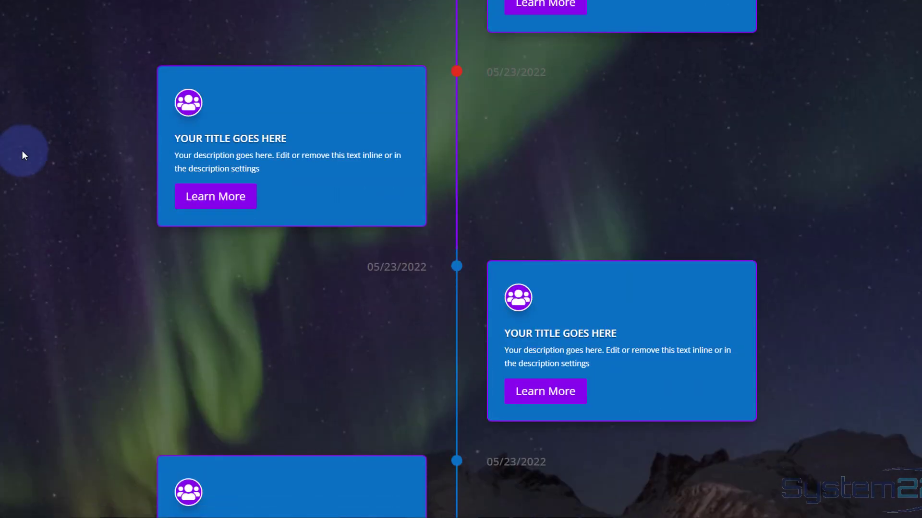
Examine the timeline cards, line and pointers against the image background down to the lower map section on the live page
scroll(22, 151, "down", 2)
scroll(22, 152, "down", 2)
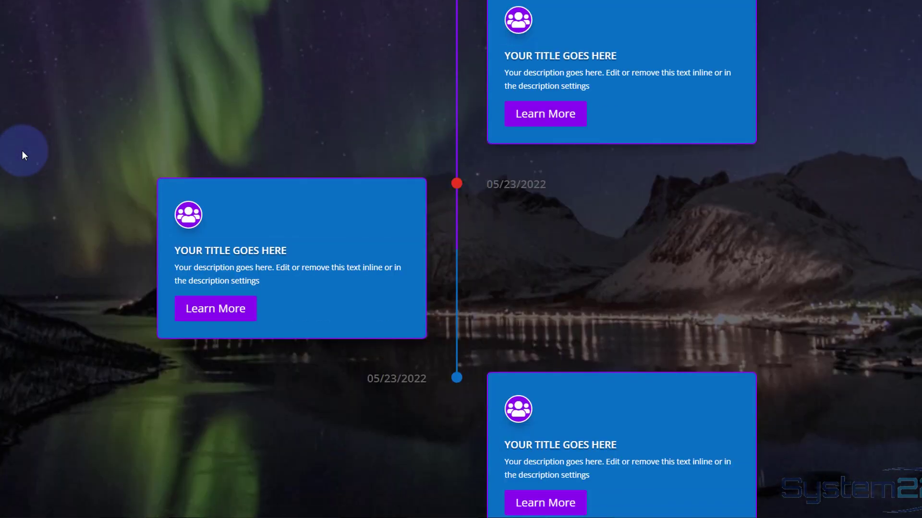
scroll(22, 152, "down", 3)
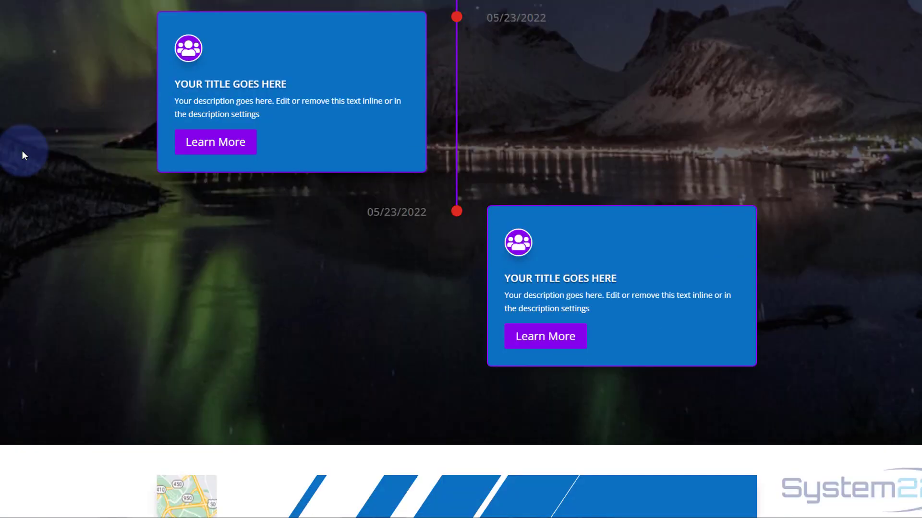
scroll(22, 150, "up", 2)
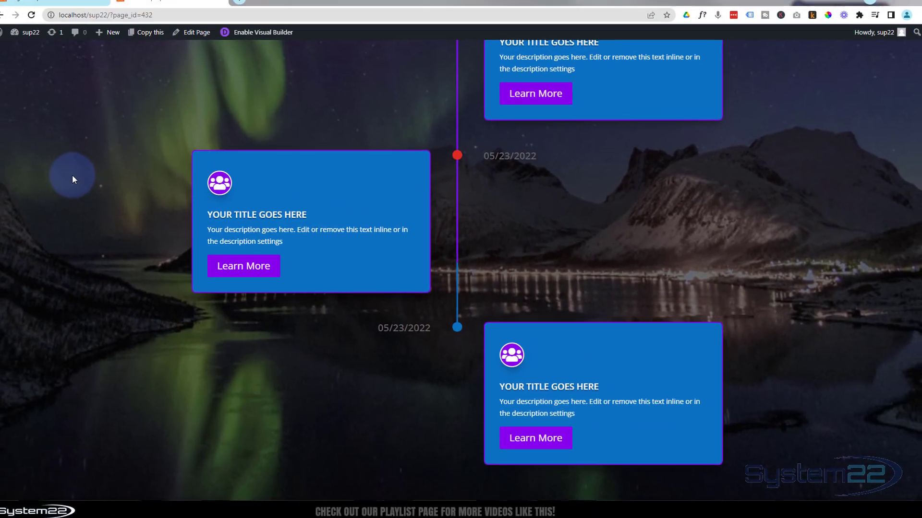
scroll(72, 180, "up", 5)
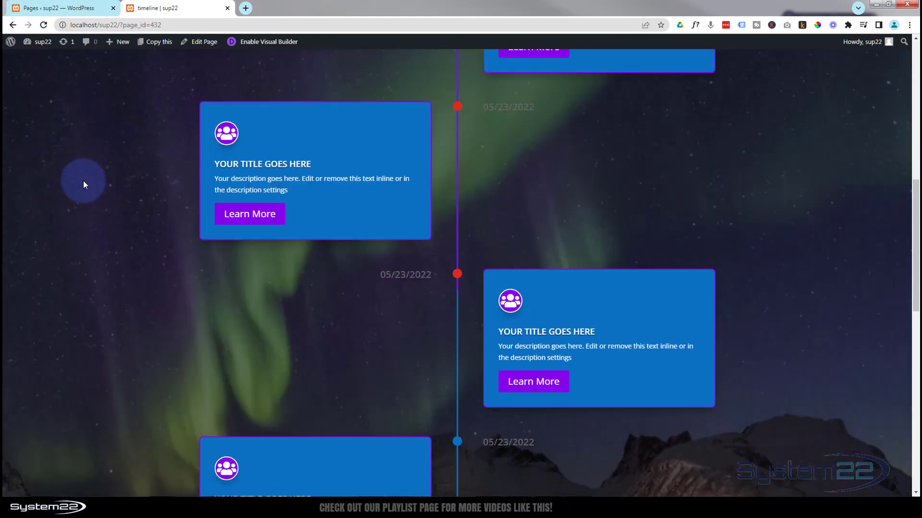
scroll(82, 181, "up", 4)
scroll(83, 181, "down", 2)
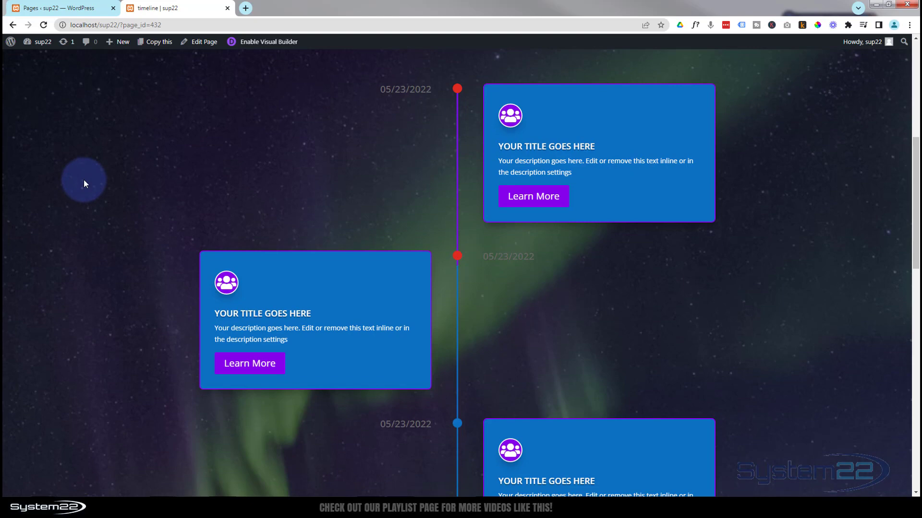
Preview the page in the developer tools' device emulation as iPad Air at 100% zoom and examine the timeline's tablet layout
key("ctrl+shift+i")
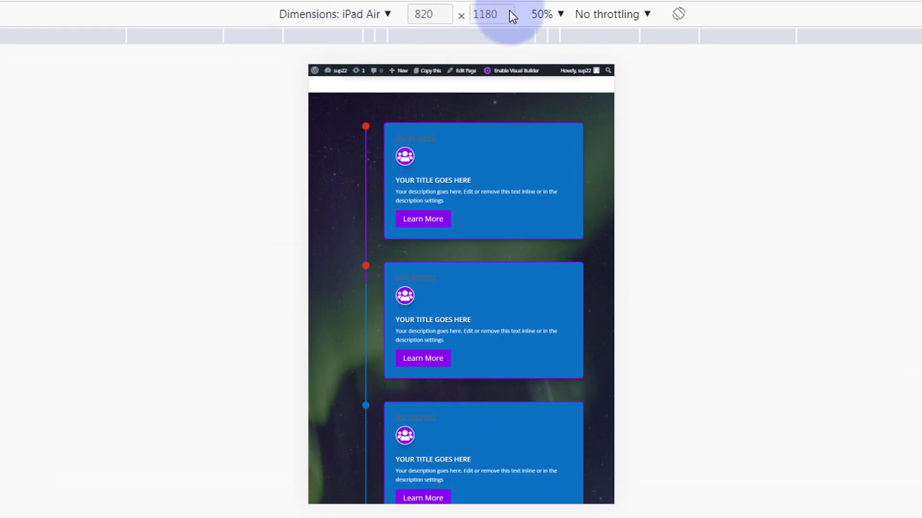
left_click(543, 13)
left_click(570, 74)
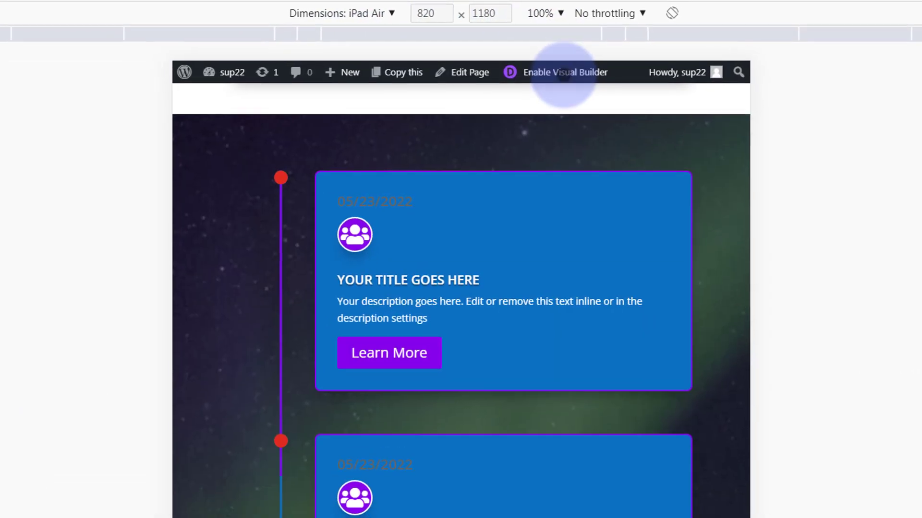
scroll(252, 301, "down", 2)
scroll(252, 301, "down", 2)
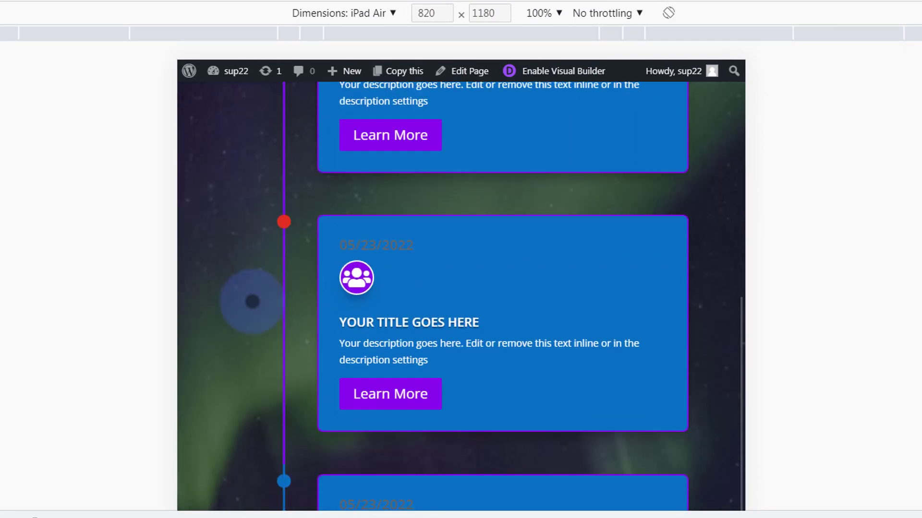
scroll(252, 301, "up", 3)
scroll(252, 302, "down", 2)
scroll(252, 301, "down", 1)
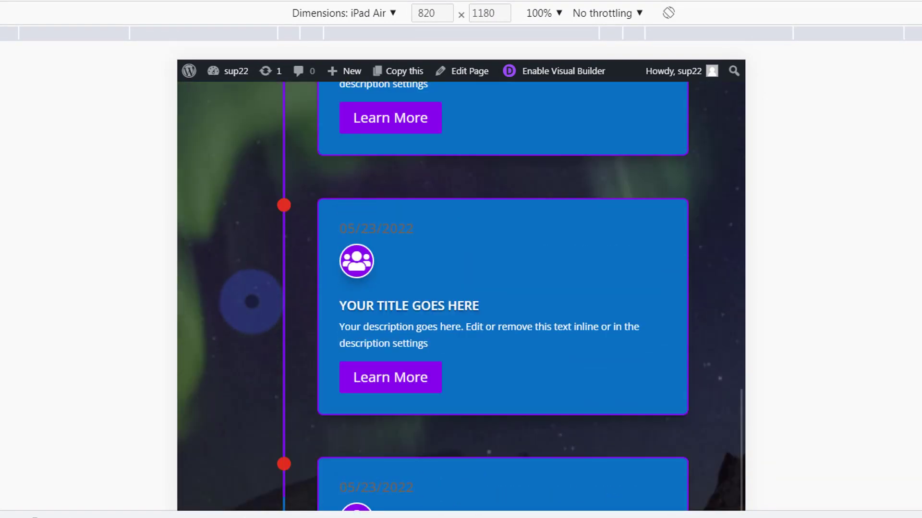
scroll(252, 301, "up", 8)
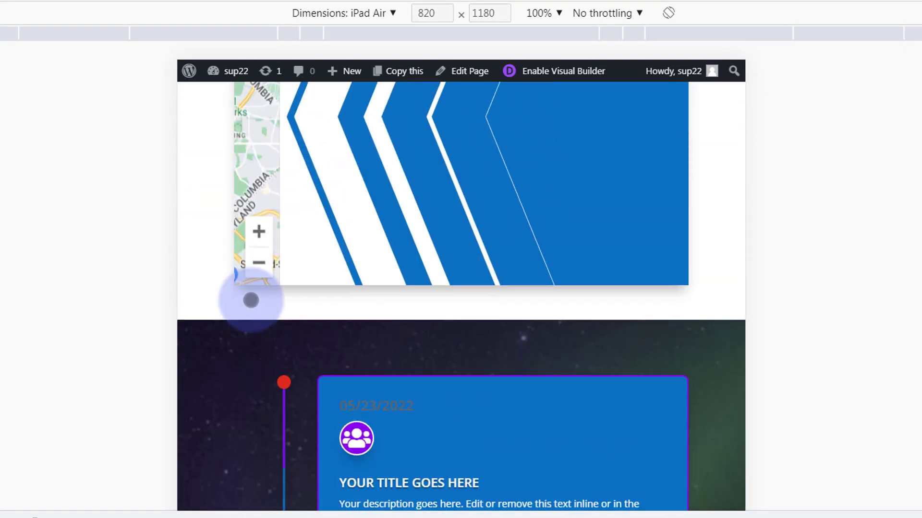
Switch the emulated device to iPhone 12 Pro at 100% zoom and examine the timeline's phone layout down to its last card
left_click(392, 14)
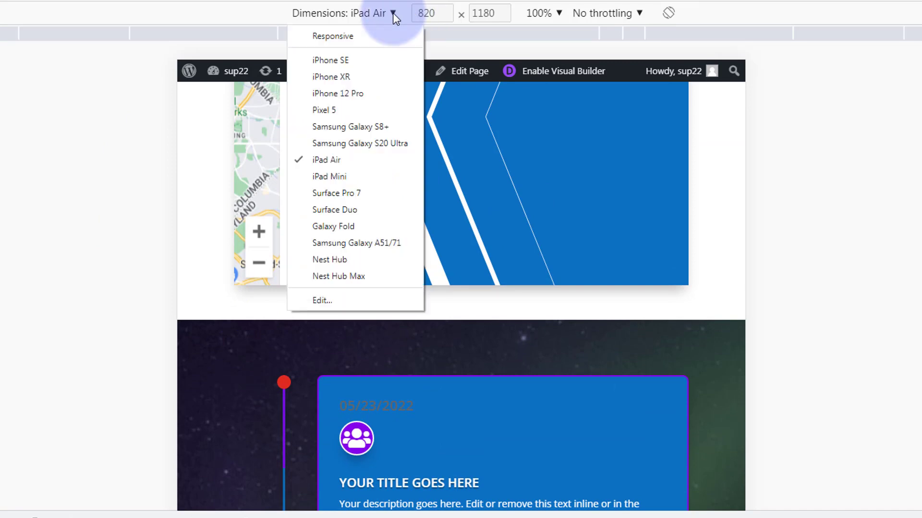
left_click(344, 94)
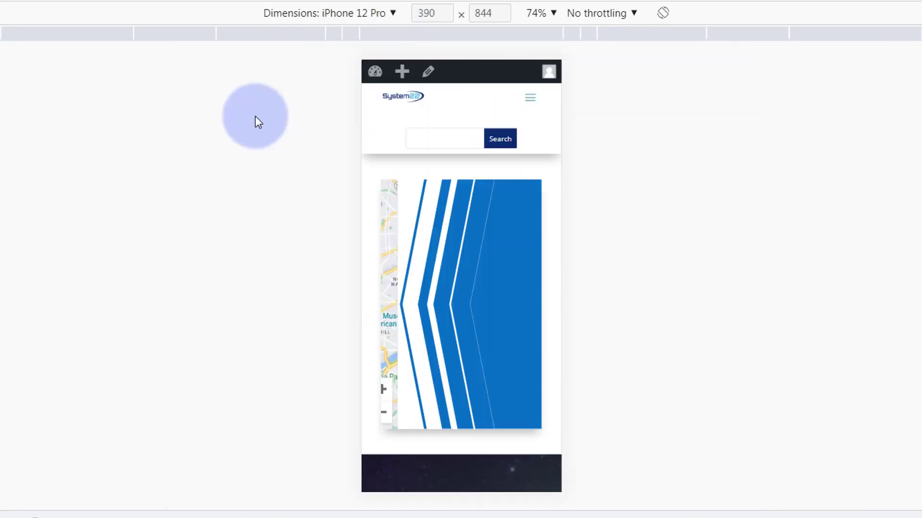
left_click(552, 13)
left_click(564, 67)
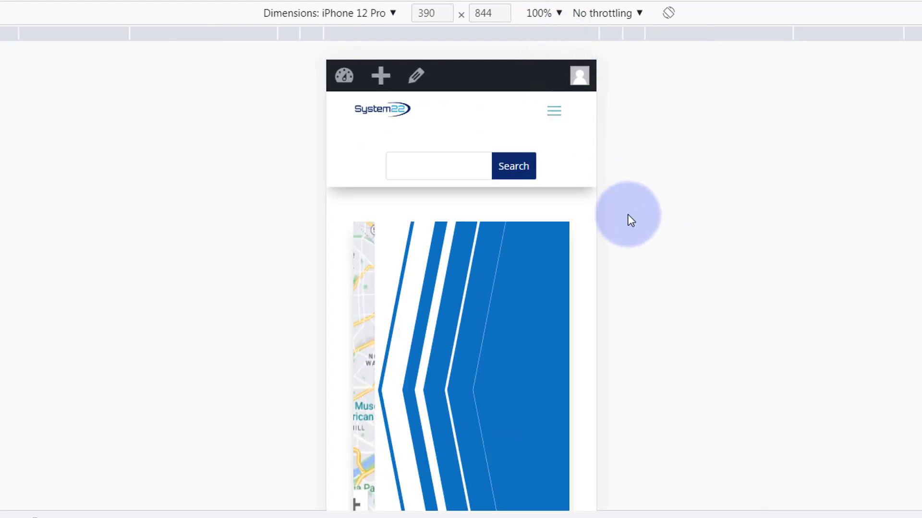
scroll(586, 248, "down", 4)
scroll(586, 248, "down", 3)
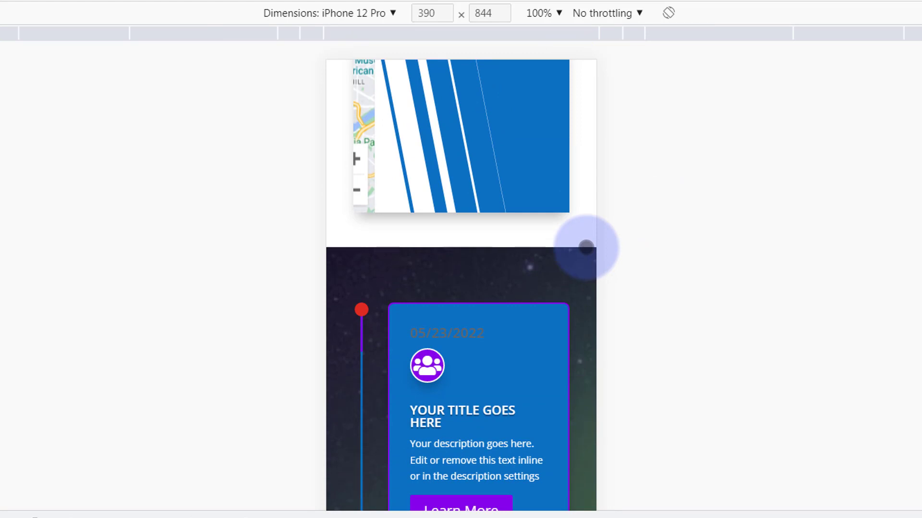
scroll(586, 248, "down", 6)
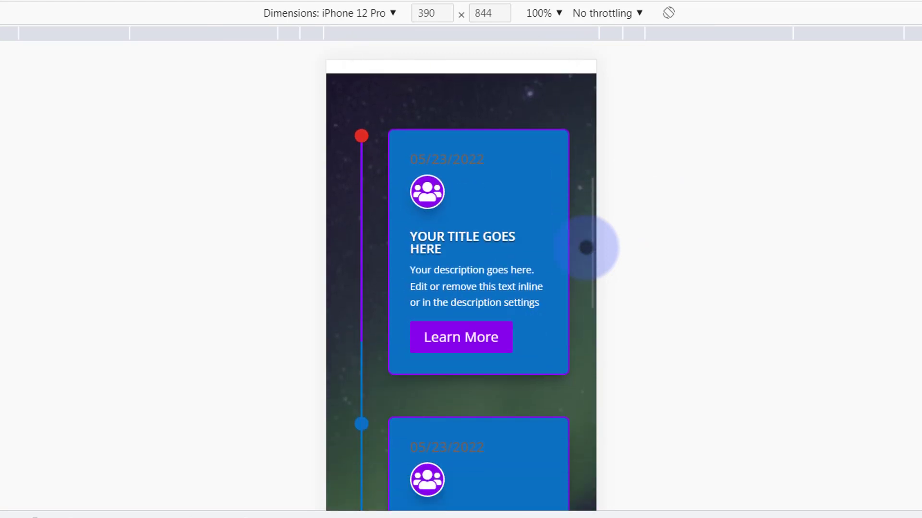
scroll(586, 248, "down", 6)
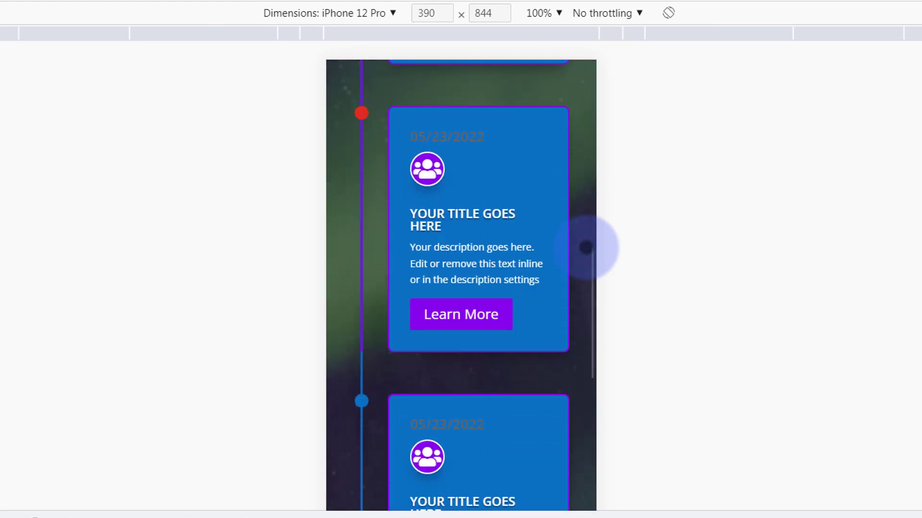
scroll(586, 249, "down", 7)
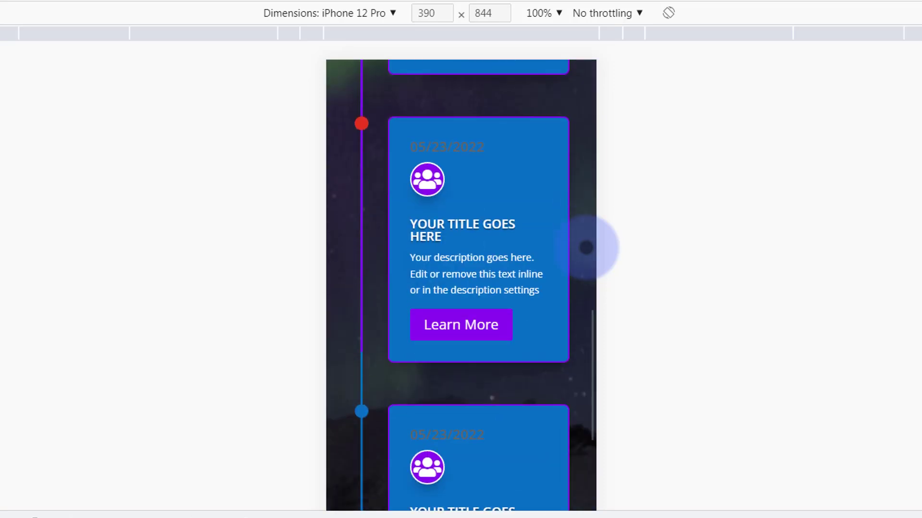
scroll(586, 248, "down", 8)
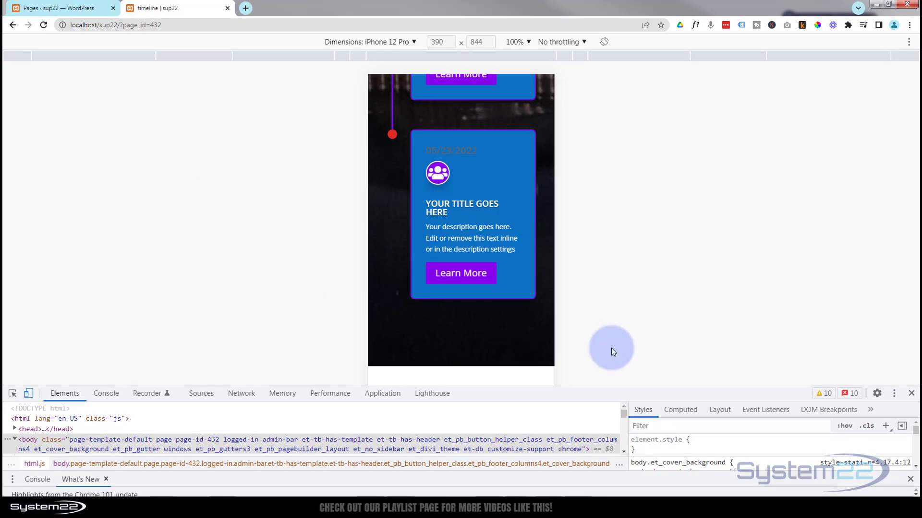
Close the developer tools and review the timeline's scrolling line and pointer colors at desktop width
left_click(911, 395)
scroll(817, 358, "up", 5)
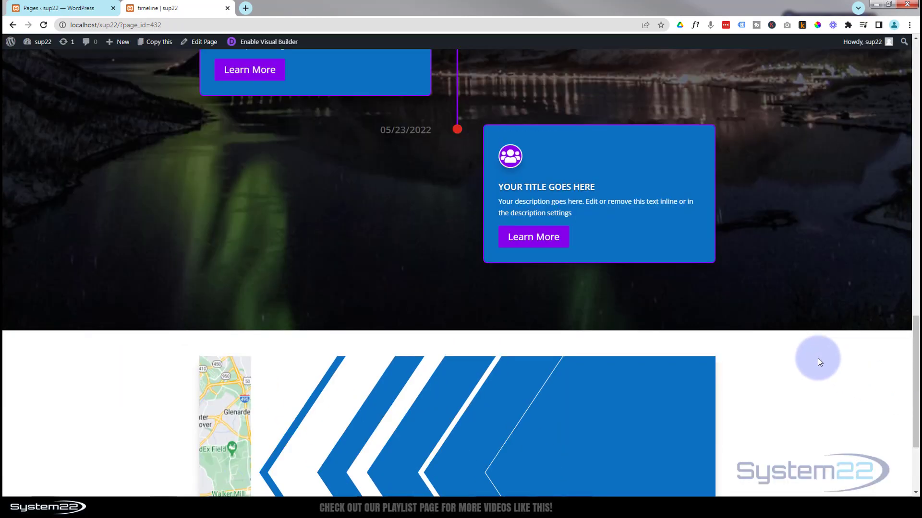
scroll(819, 355, "up", 8)
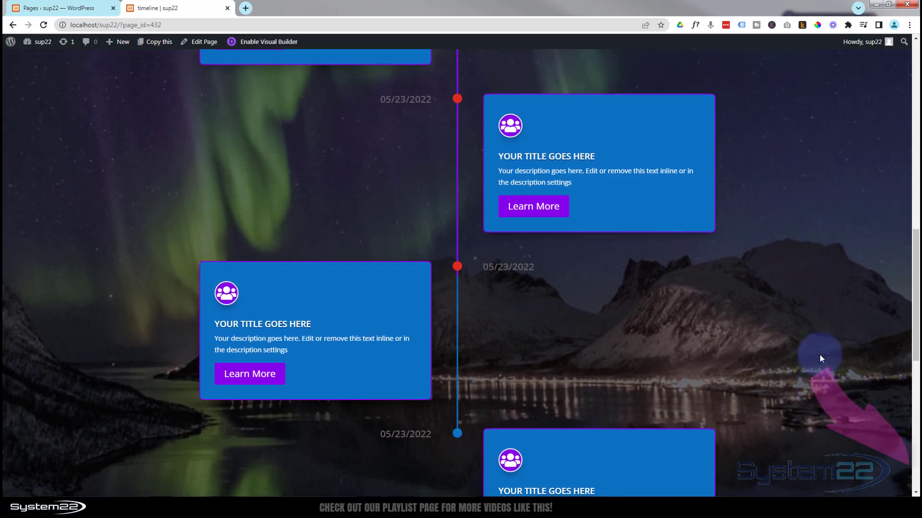
scroll(819, 356, "up", 3)
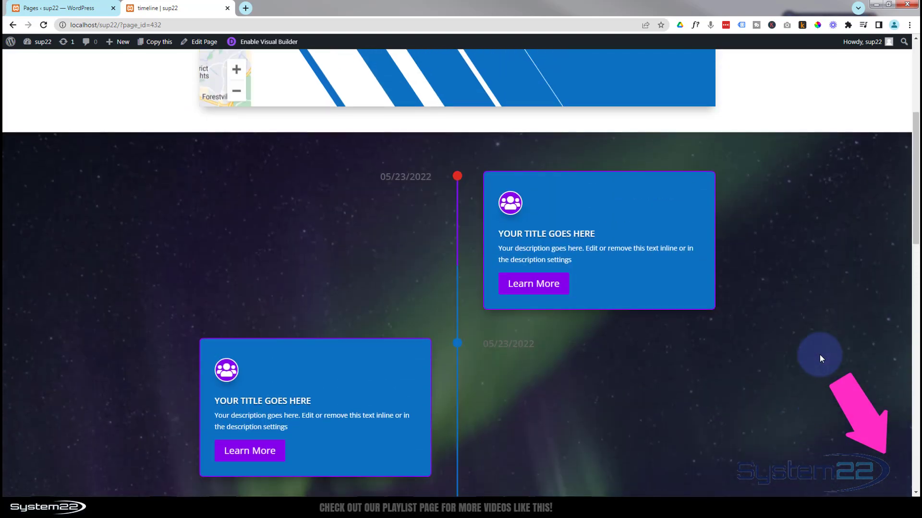
scroll(819, 356, "down", 3)
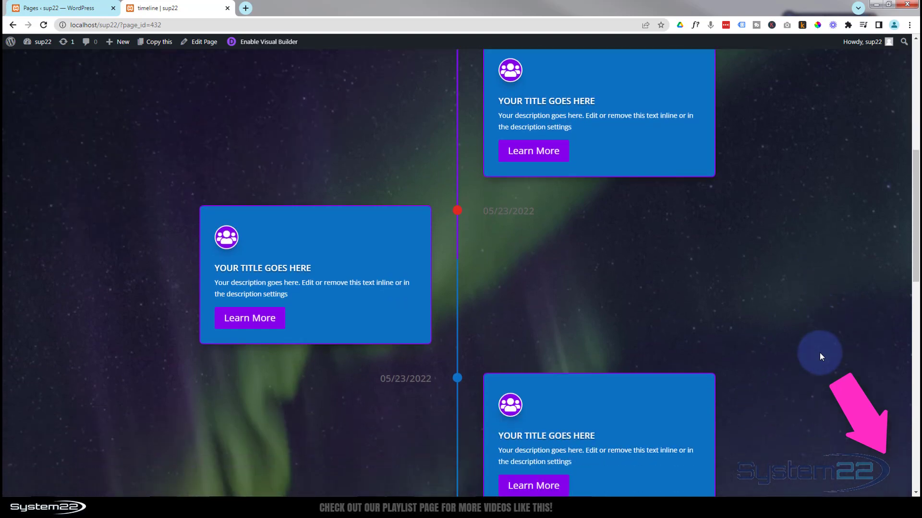
scroll(819, 355, "down", 3)
scroll(820, 356, "down", 2)
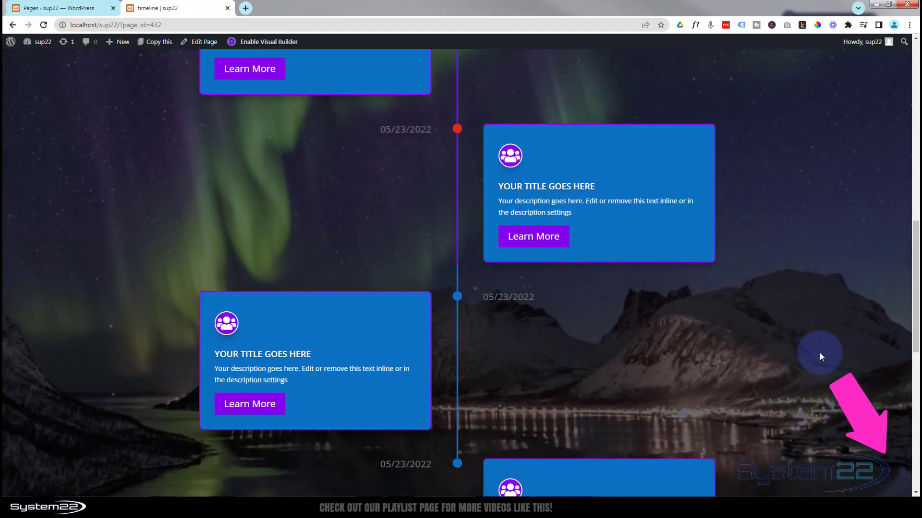
scroll(819, 353, "down", 3)
scroll(819, 353, "up", 2)
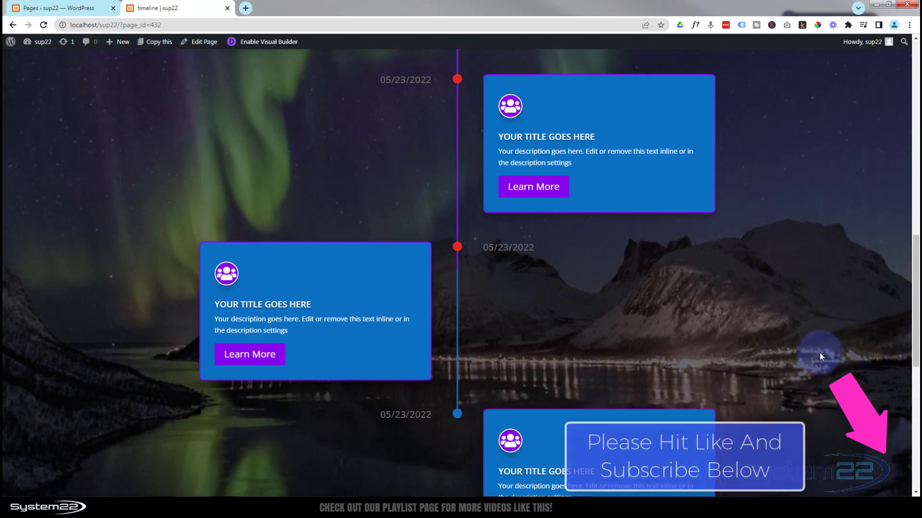
scroll(819, 355, "down", 5)
scroll(819, 355, "up", 2)
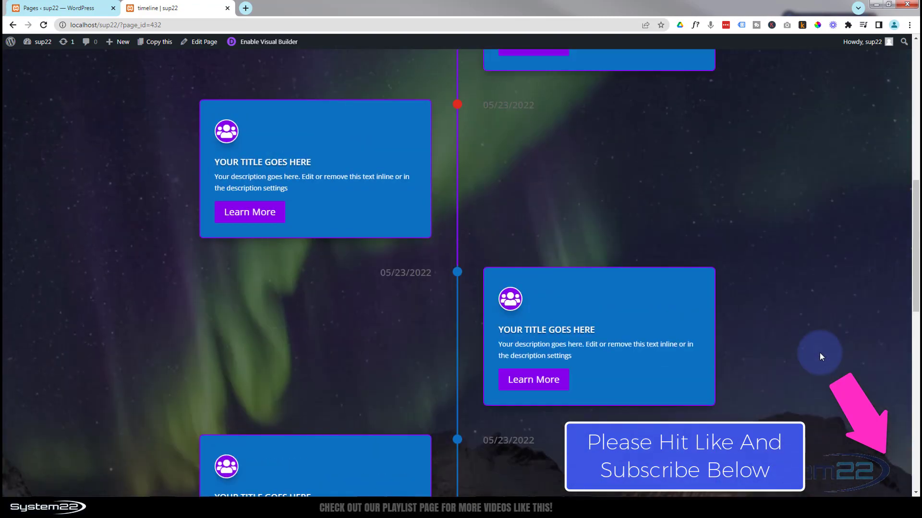
scroll(819, 356, "up", 4)
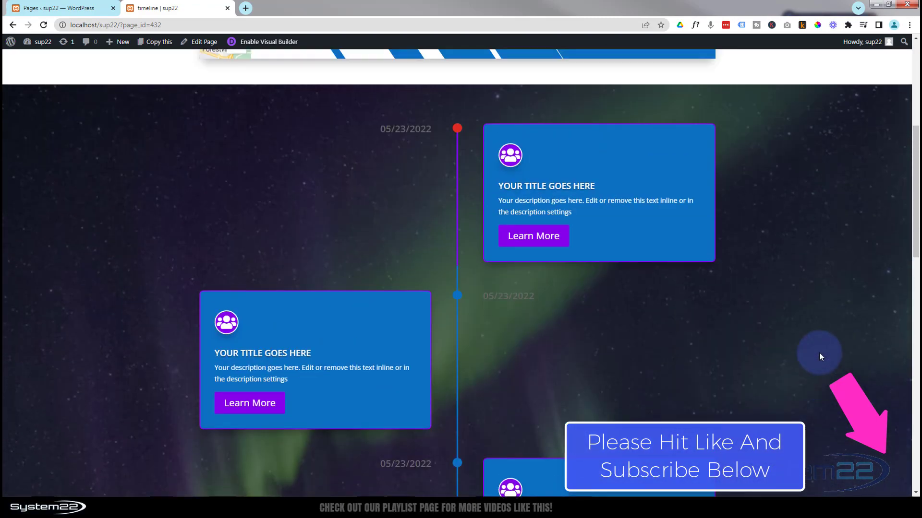
scroll(819, 353, "down", 1)
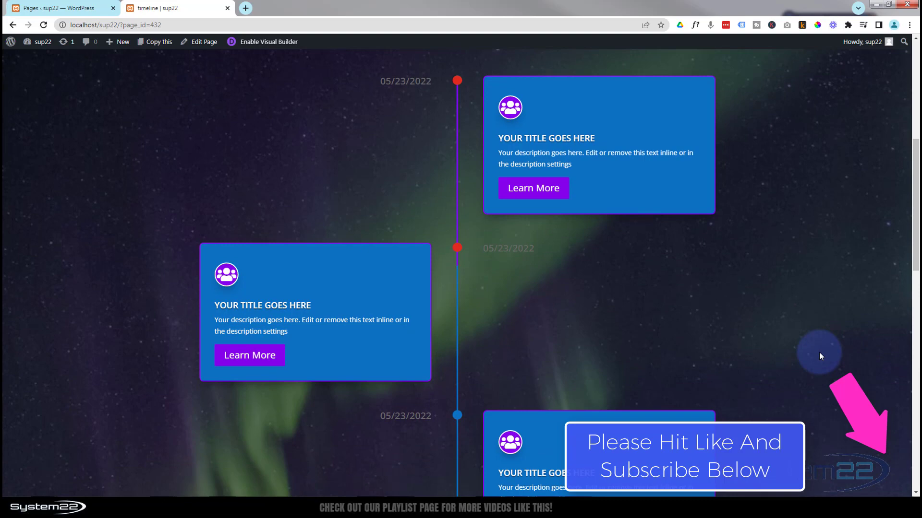